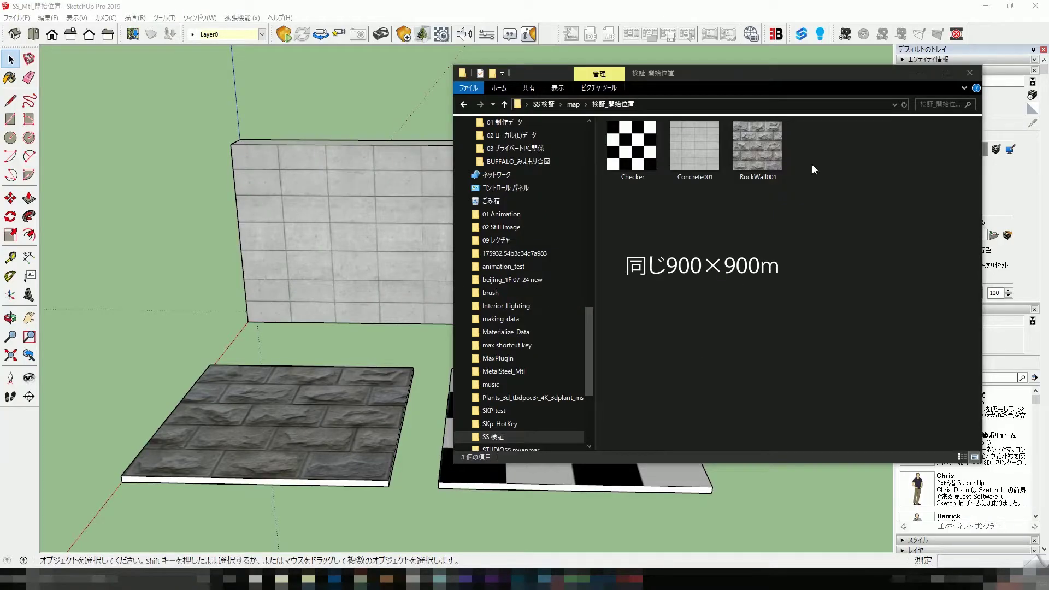
Compare the Checker, Concrete001 and RockWall001 textures, then minimize Explorer and orbit to a front view.
click(643, 159)
click(689, 160)
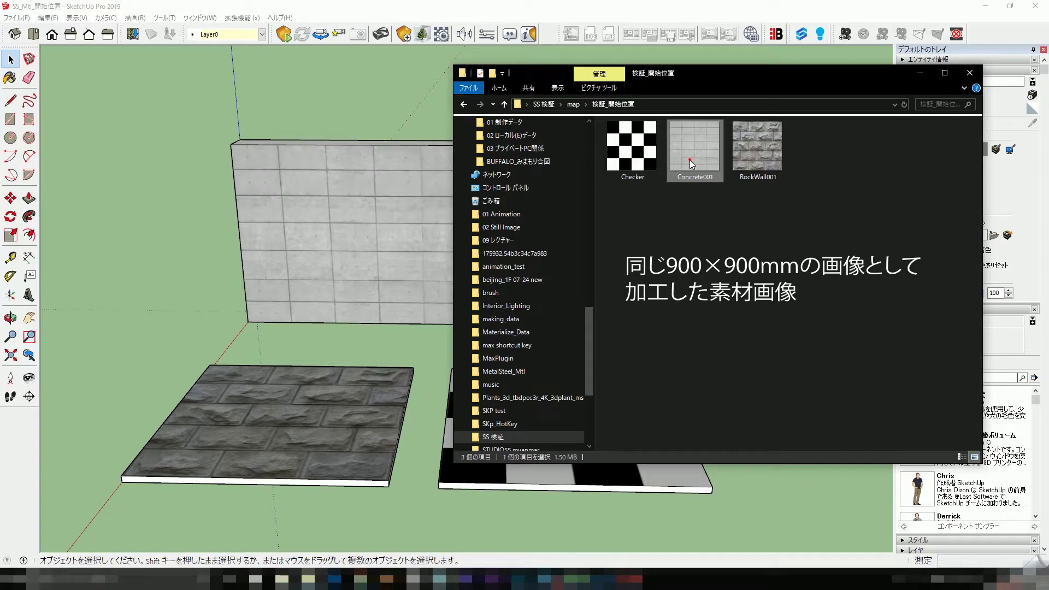
click(739, 159)
click(699, 164)
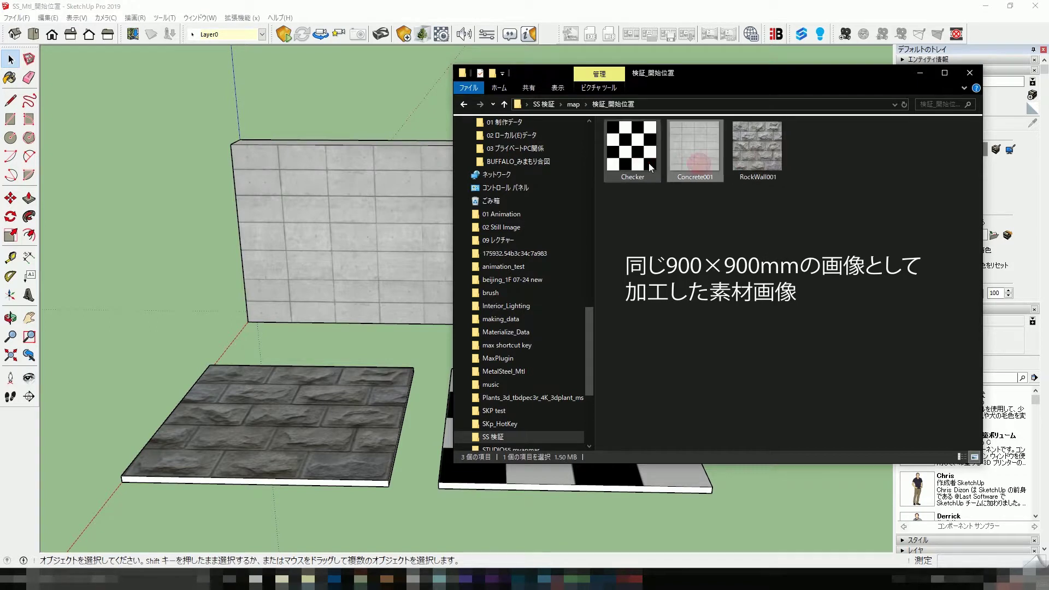
click(757, 155)
click(727, 191)
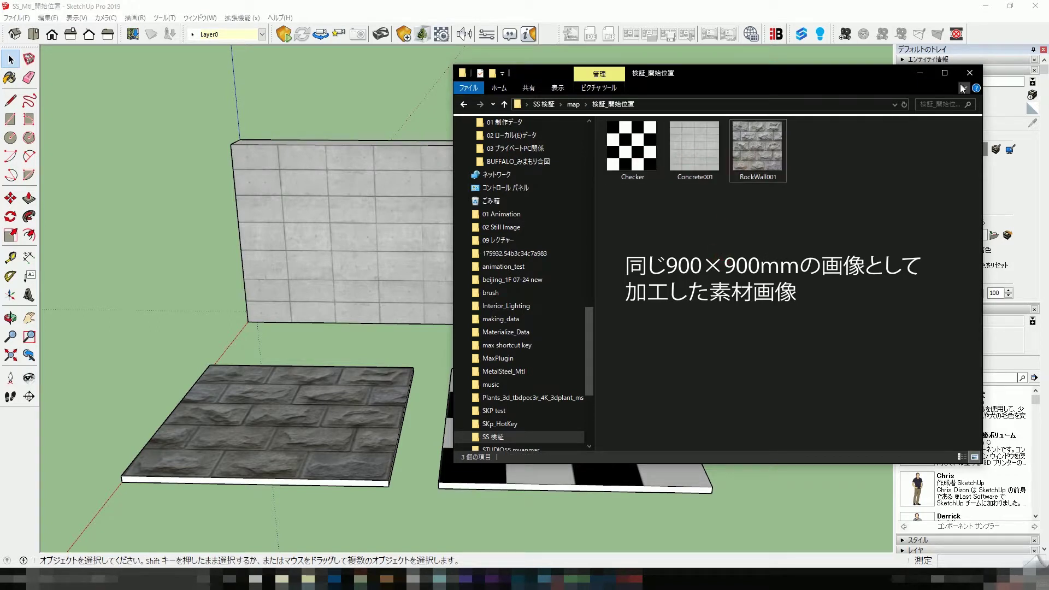
click(922, 78)
mouse_move(703, 285)
middle_down()
mouse_move(492, 244)
mouse_move(555, 294)
mouse_move(724, 293)
mouse_move(626, 298)
middle_up()
Dimension the wall's 2000 mm width and both slabs' 900 mm front edges.
click(29, 257)
click(241, 324)
click(638, 322)
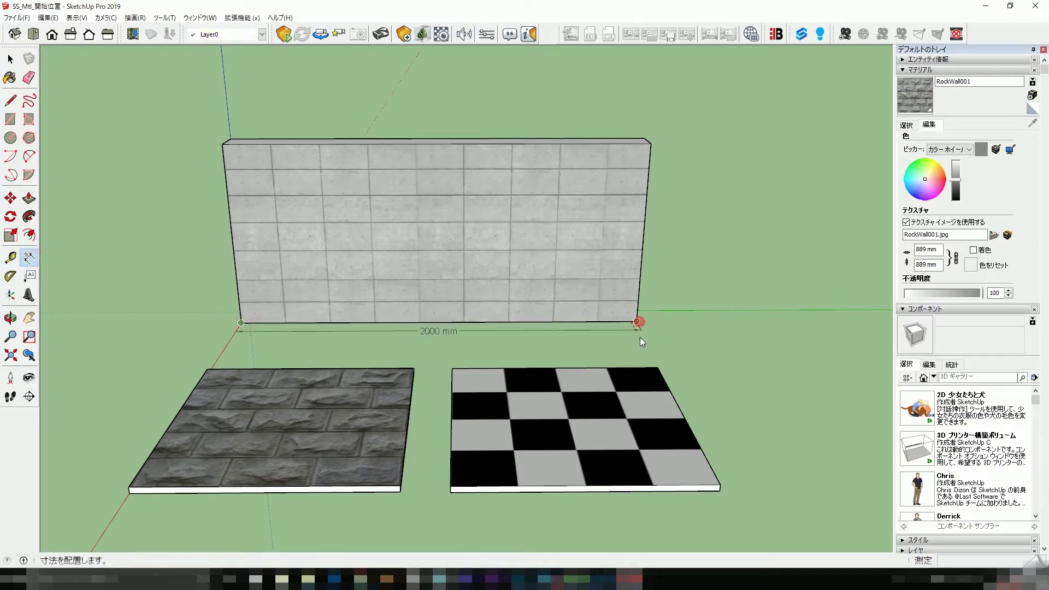
click(640, 344)
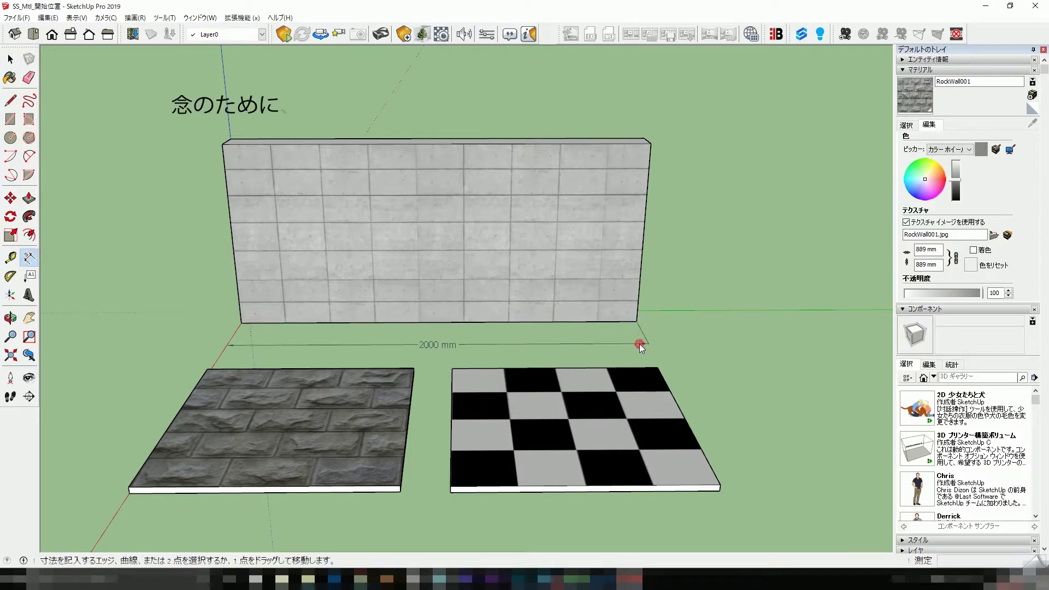
click(127, 486)
click(401, 488)
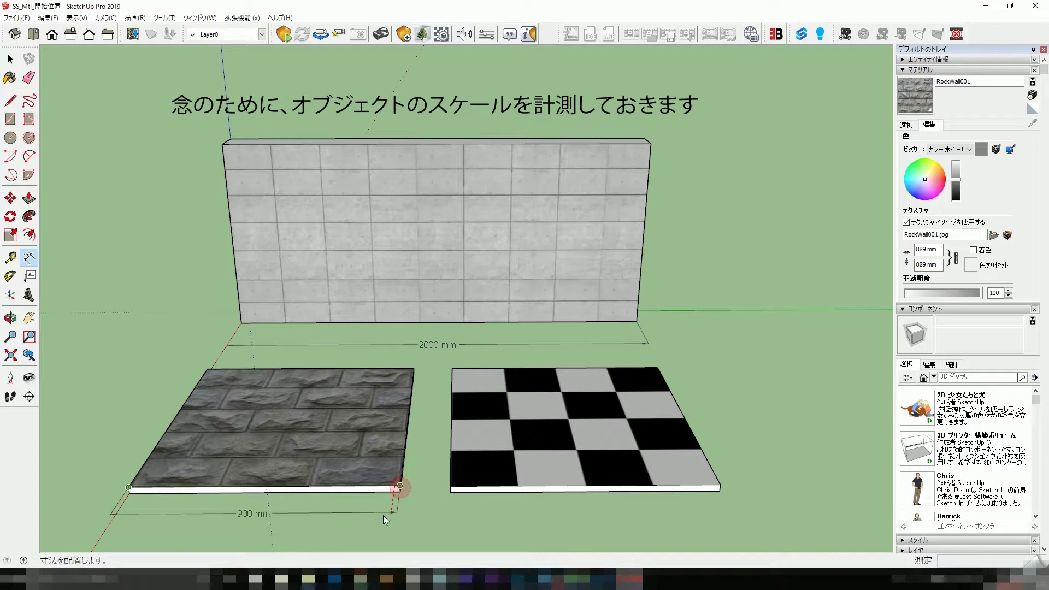
click(383, 516)
click(450, 486)
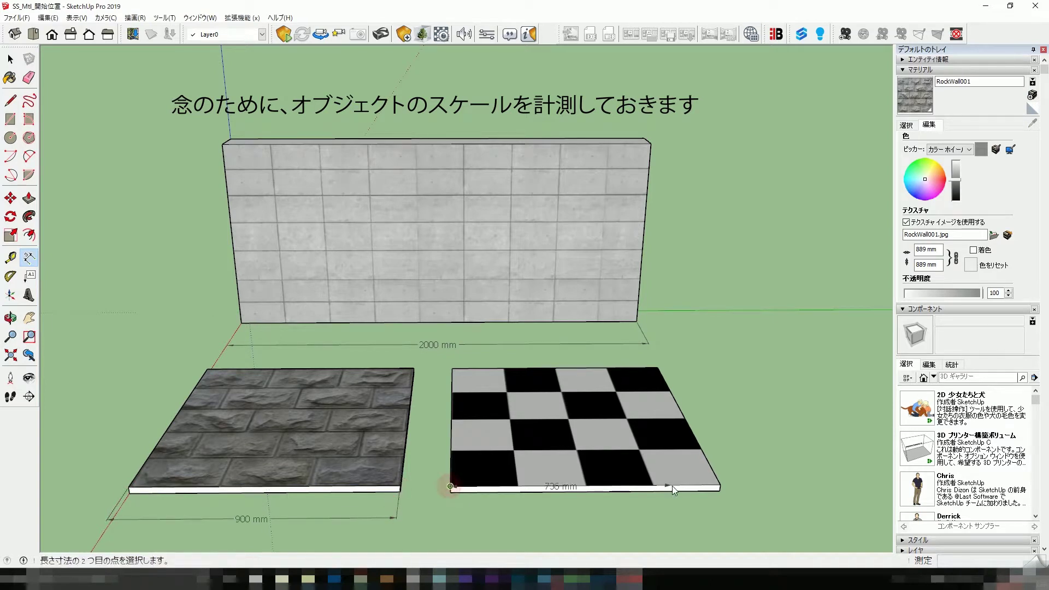
click(720, 486)
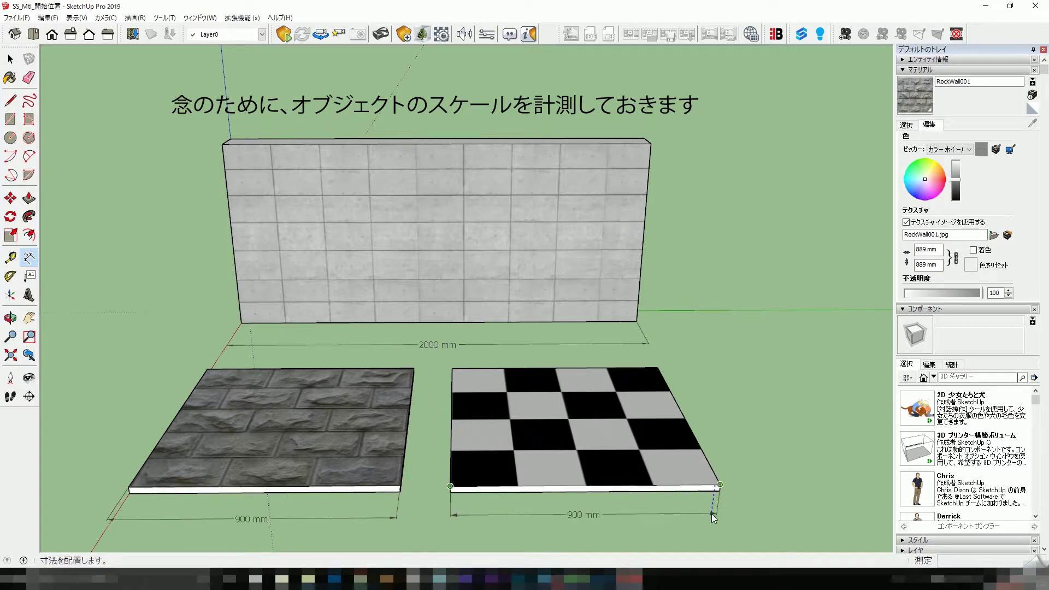
click(713, 513)
Add 900 mm dimensions for the checker slab's depth and the wall's height.
click(658, 368)
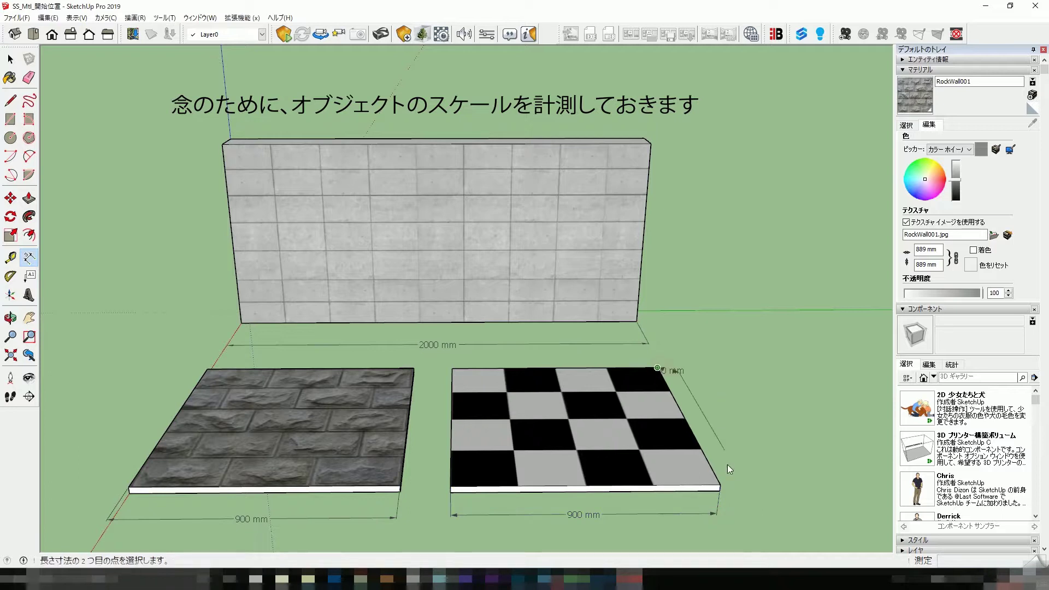
click(721, 485)
click(756, 487)
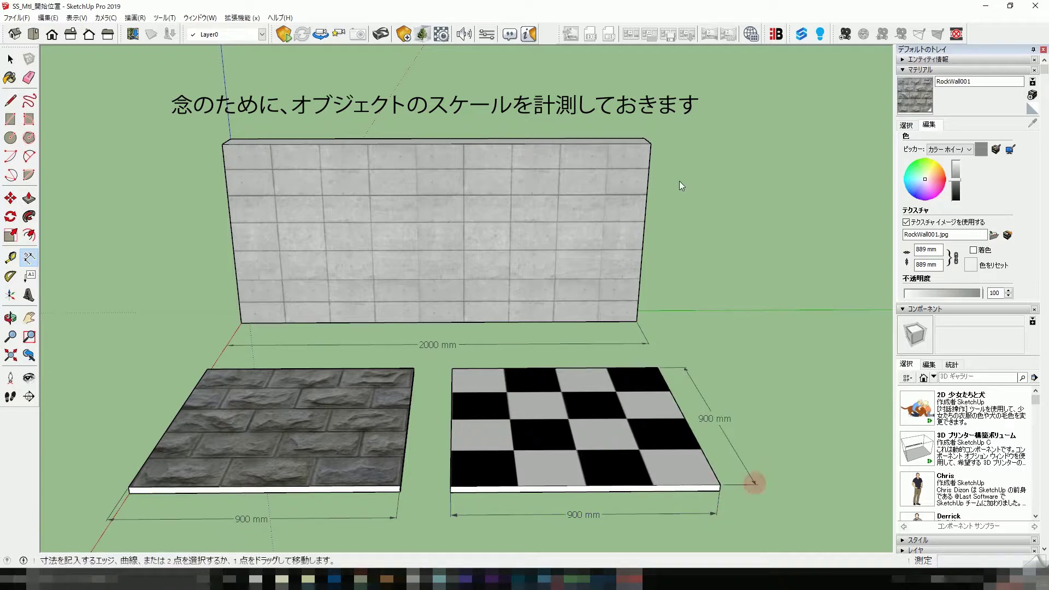
click(651, 144)
click(637, 321)
click(669, 323)
key(space)
middle_drag(755, 348, 660, 295)
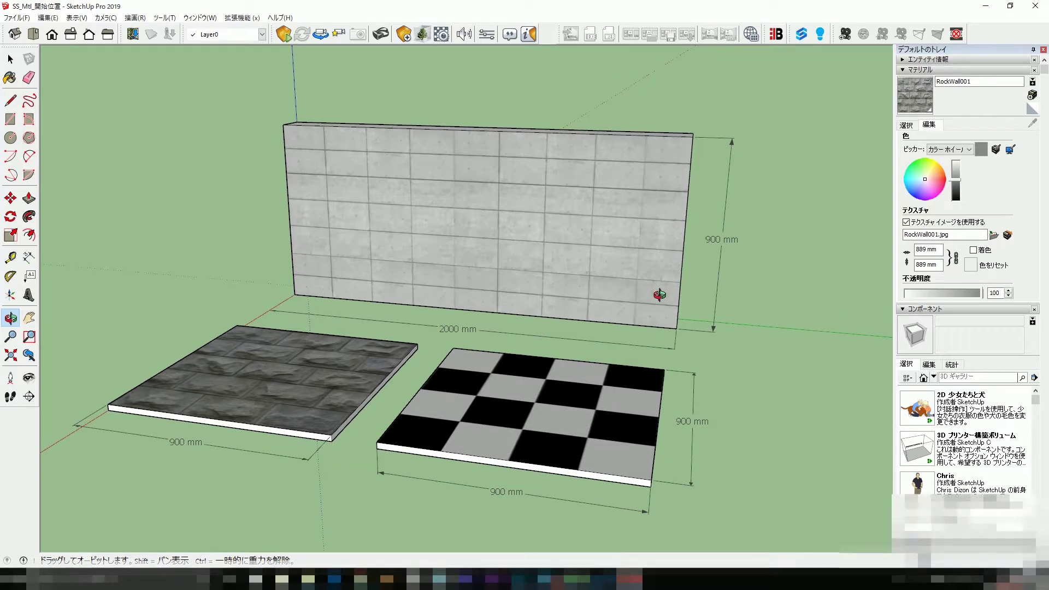
key(space)
Export the model to Shapespark as an update of the existing ss_mtl scene.
click(801, 34)
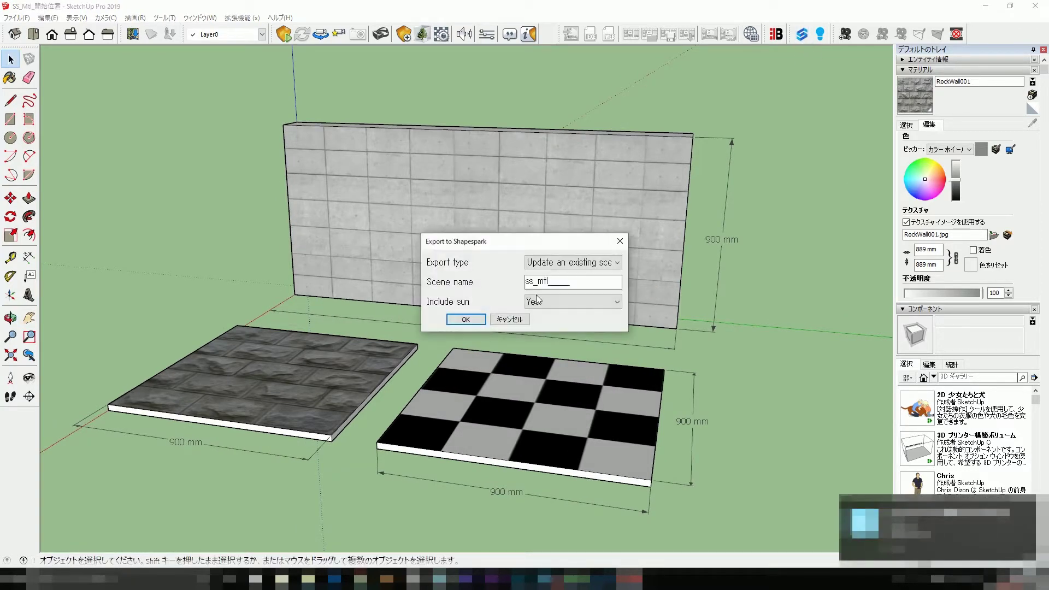
click(465, 320)
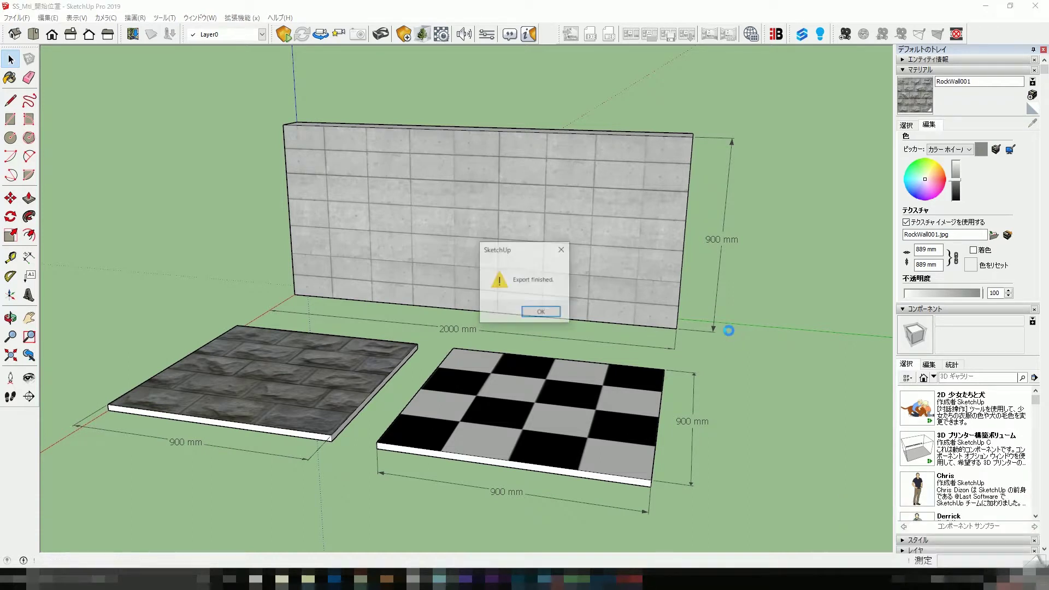
click(559, 315)
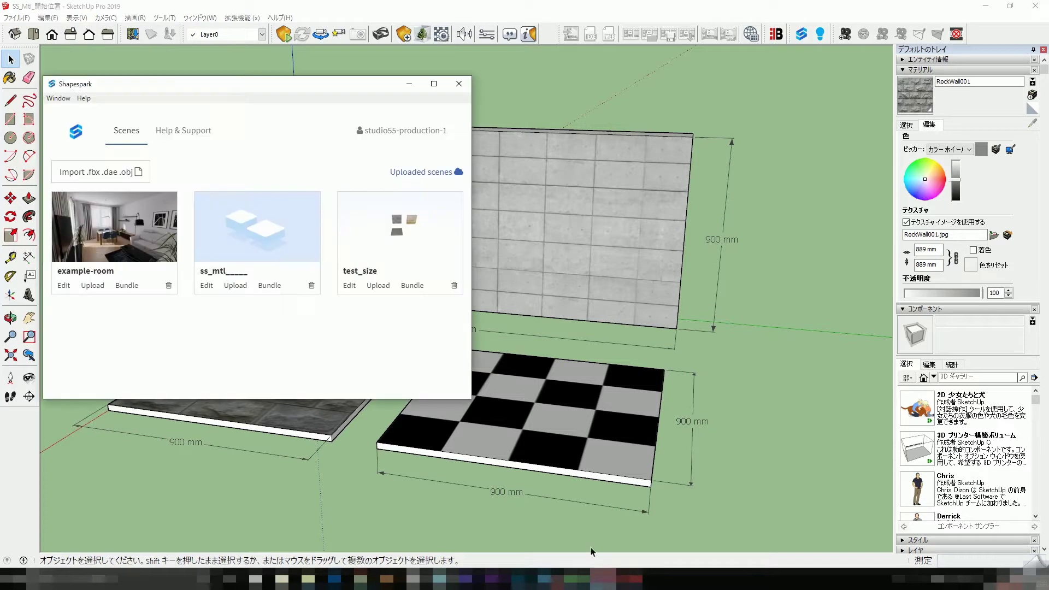
Open the ss_mtl scene in the Shapespark editor and show its Viewer settings.
click(200, 286)
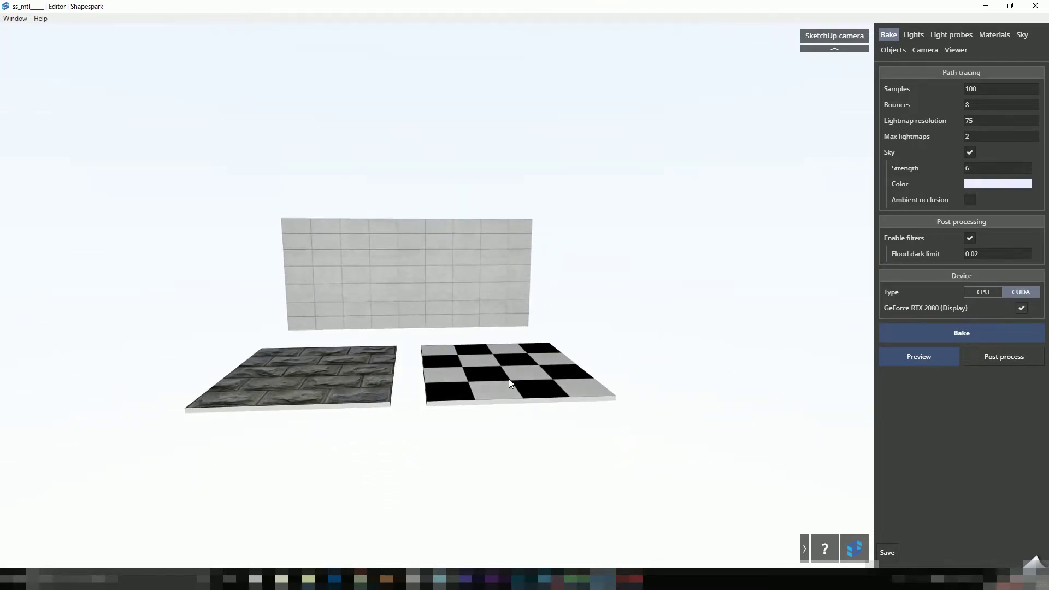
scroll(510, 384, up, 3)
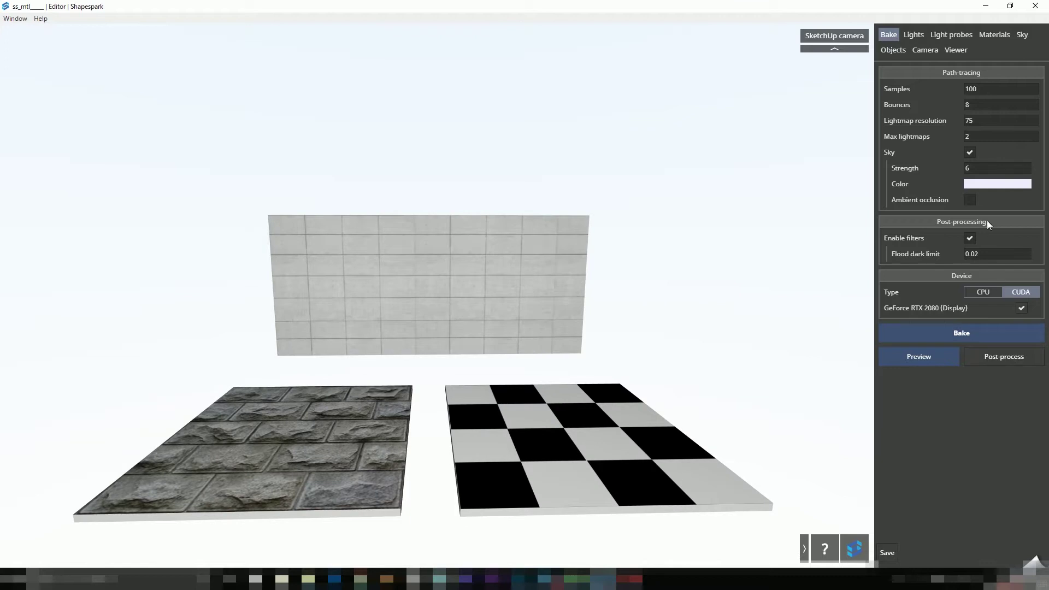
click(955, 51)
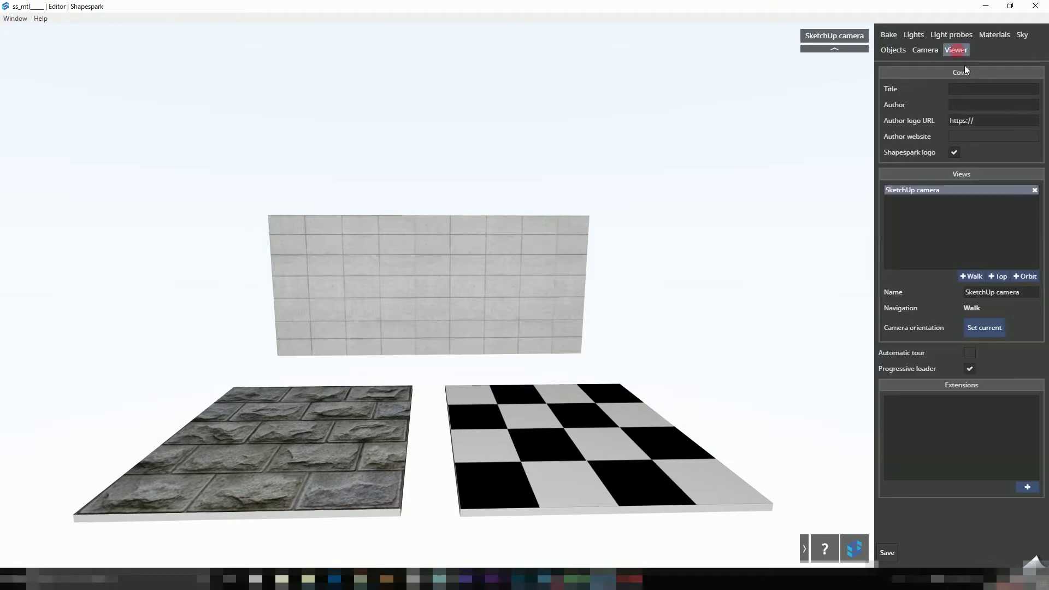
Create a Material picker anchored on the wall that replaces Concrete1.
click(1029, 488)
click(956, 233)
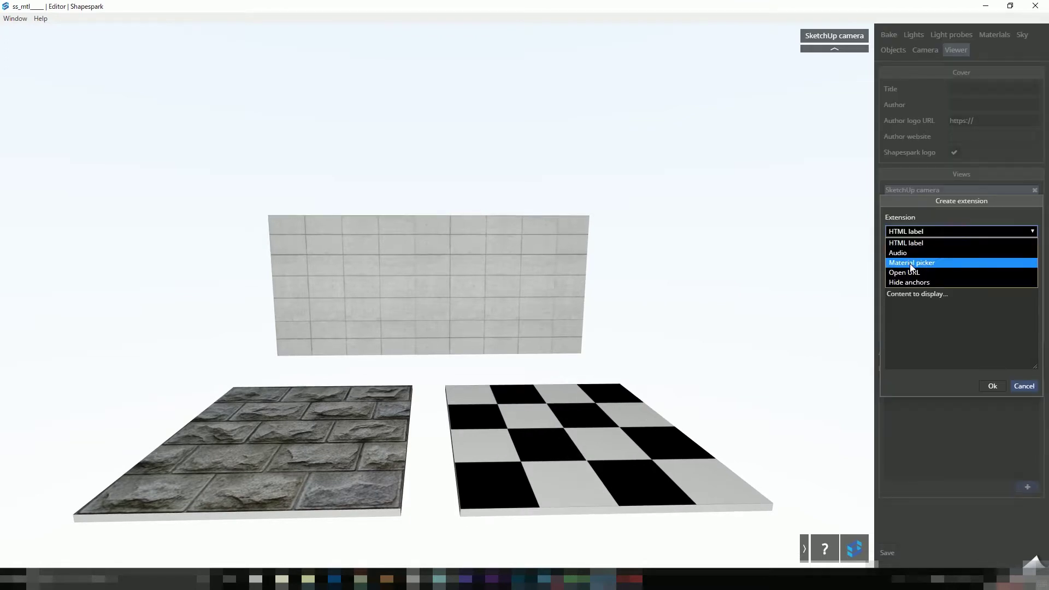
click(912, 264)
click(1033, 243)
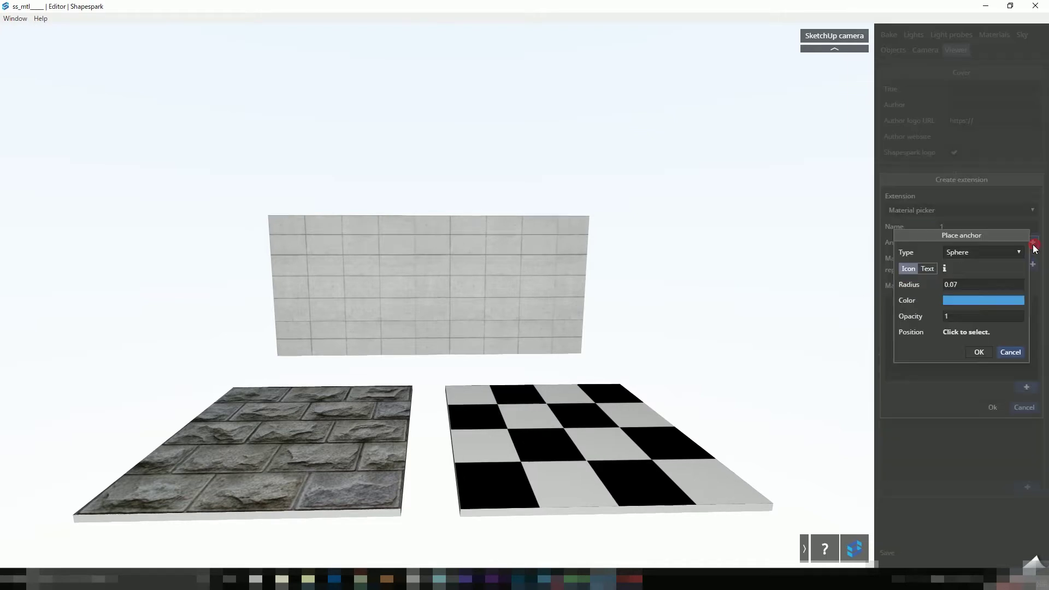
click(979, 359)
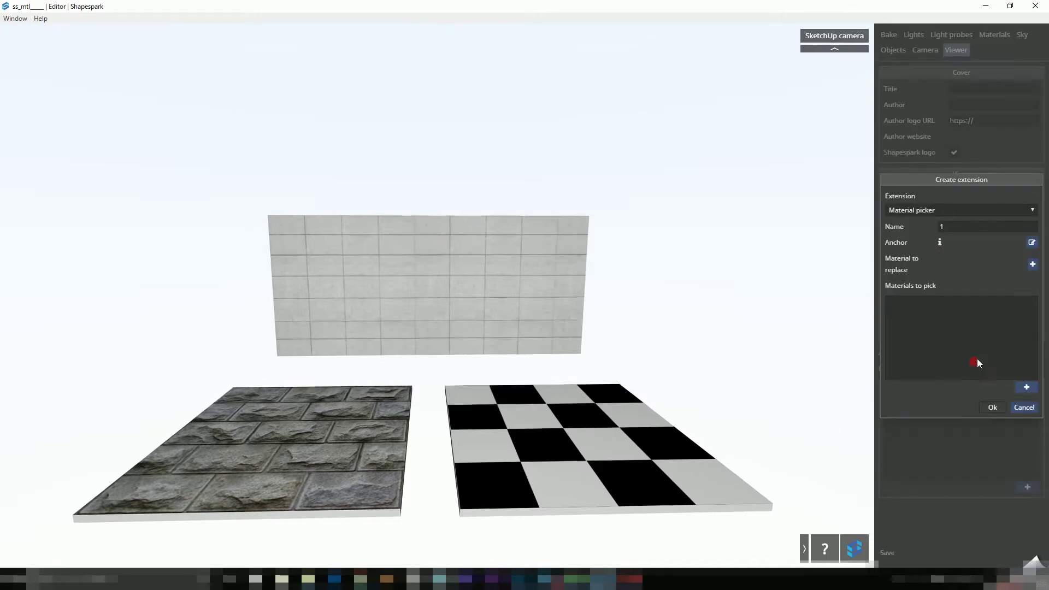
click(1033, 264)
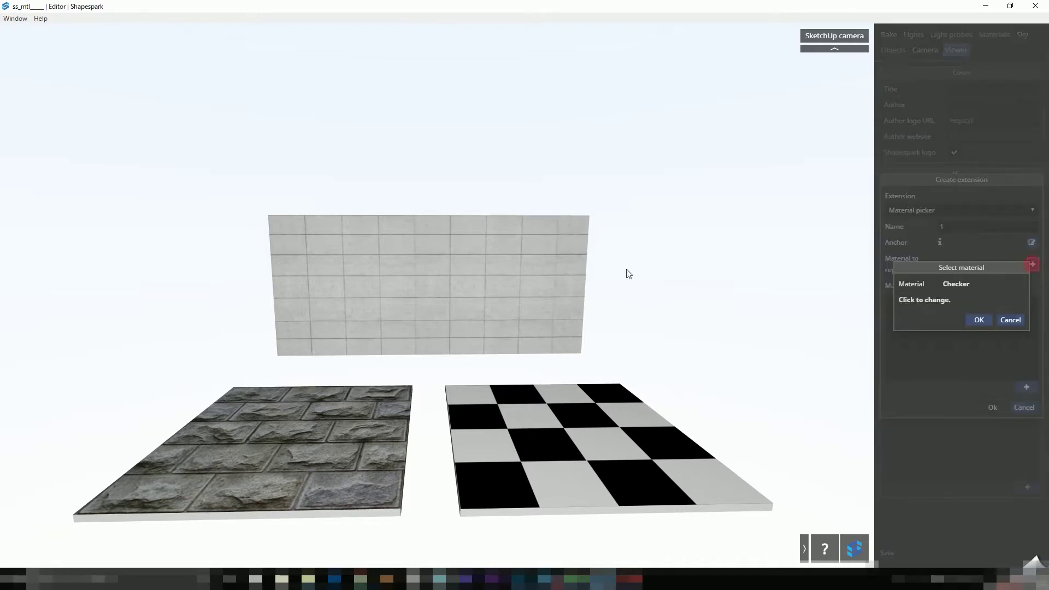
click(979, 320)
Add RockWall001 and Checker as pickable materials and finish the picker.
click(1027, 387)
click(264, 439)
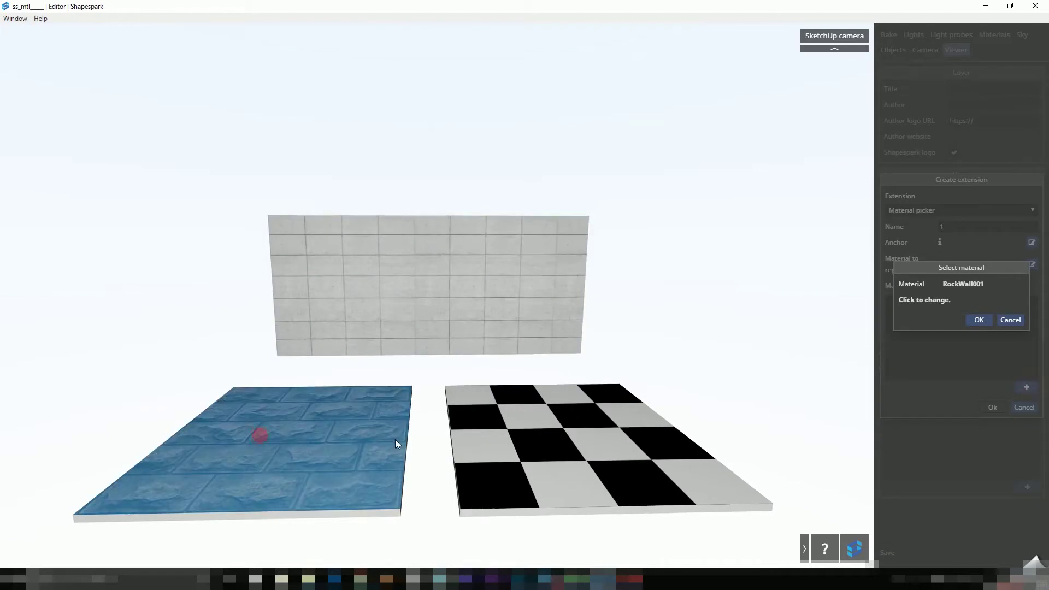
click(980, 320)
click(1027, 387)
click(658, 410)
click(978, 319)
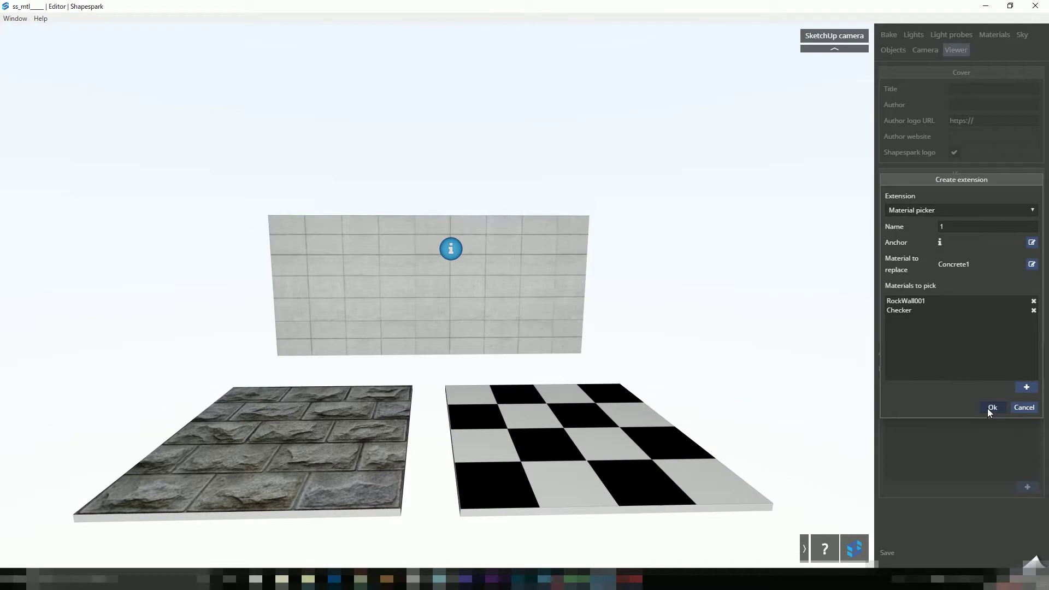
click(990, 408)
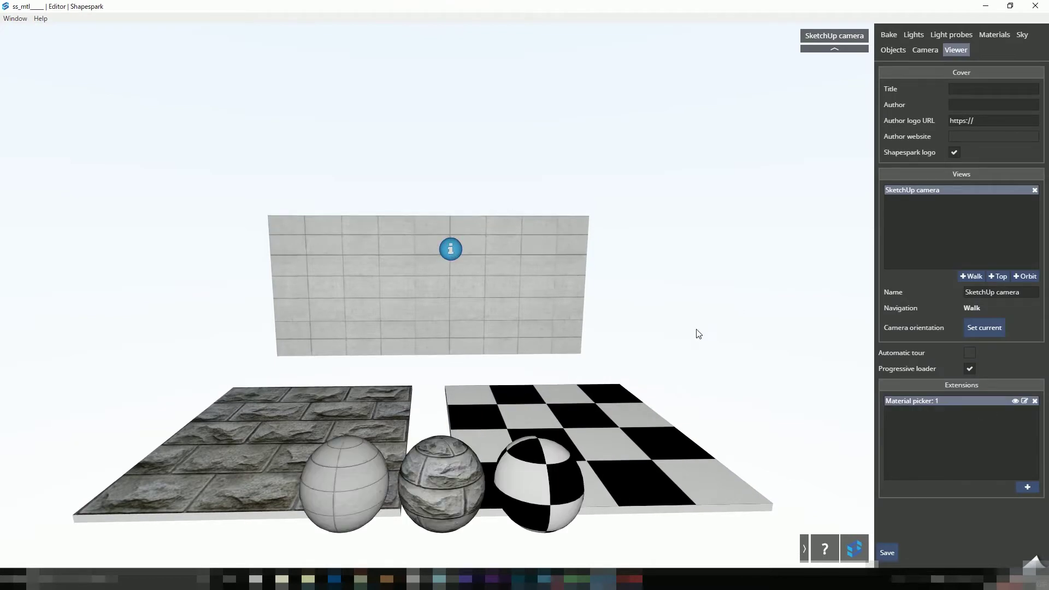
Use the picker spheres to switch the back wall between concrete, stone and checker materials.
click(446, 476)
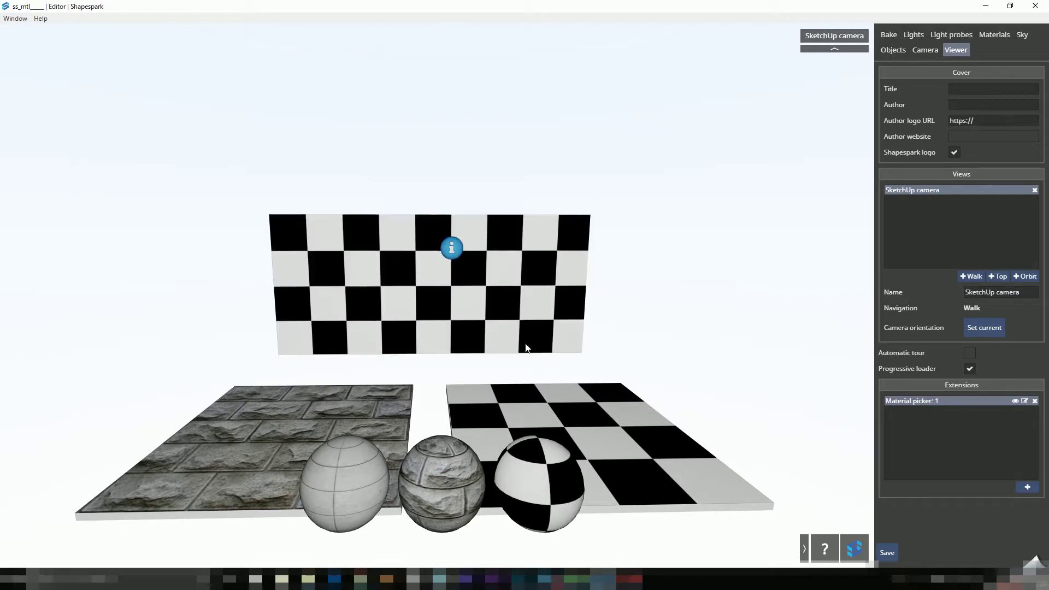
click(364, 481)
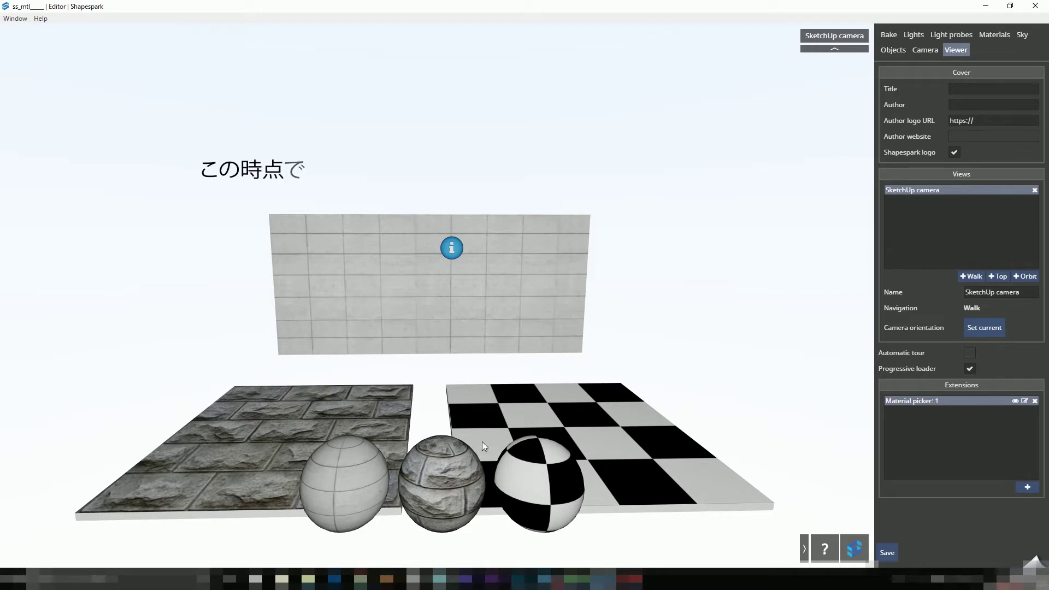
click(456, 482)
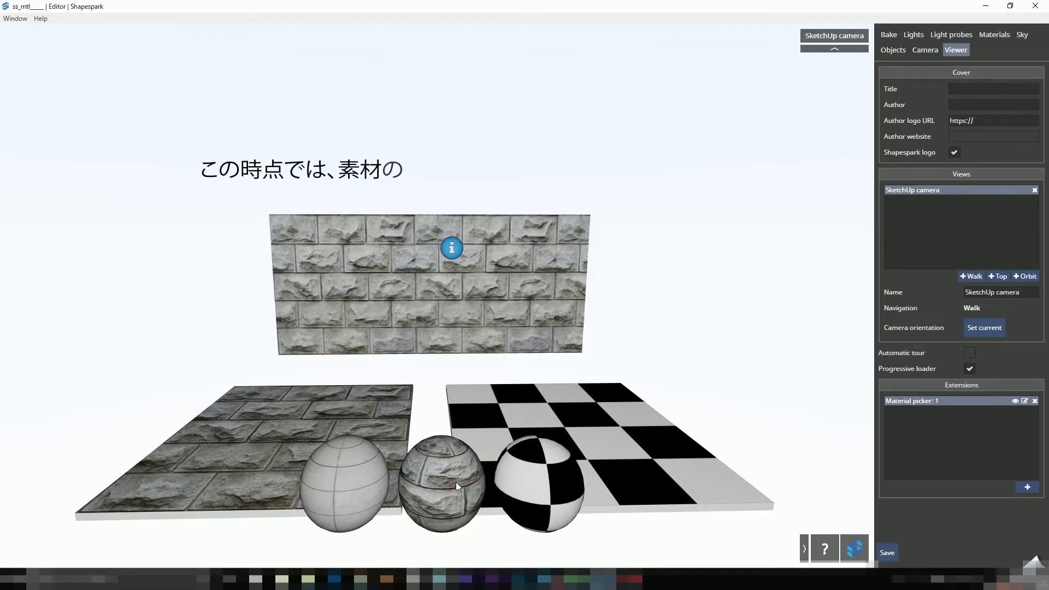
click(540, 487)
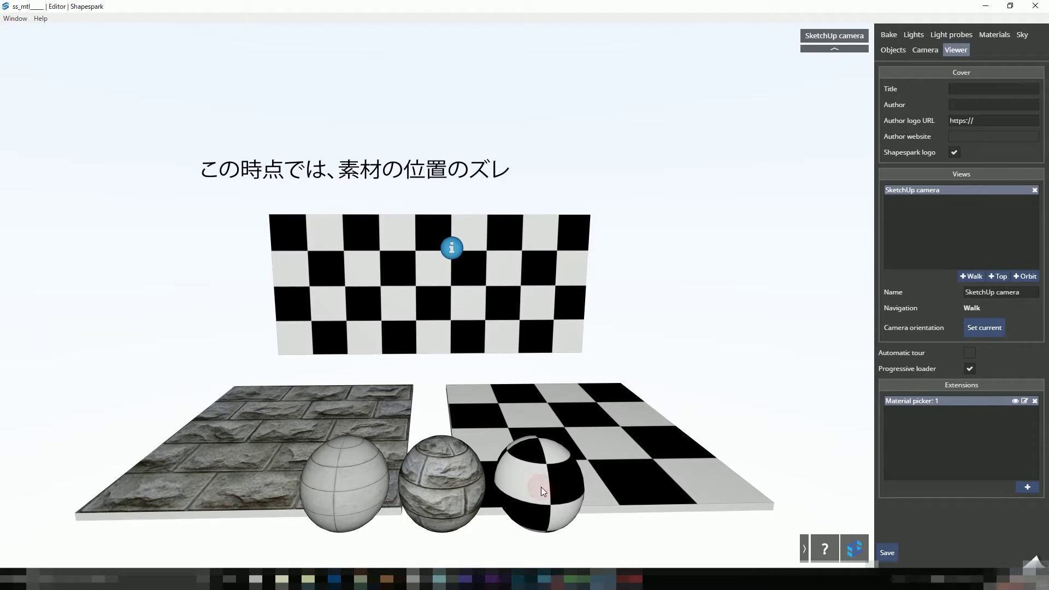
click(454, 494)
click(546, 488)
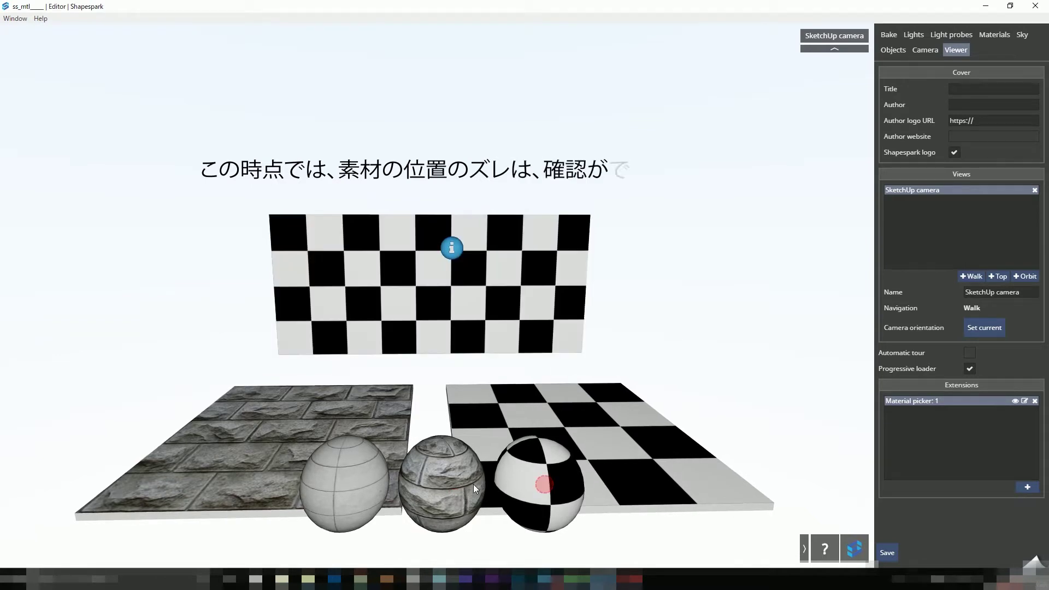
click(342, 485)
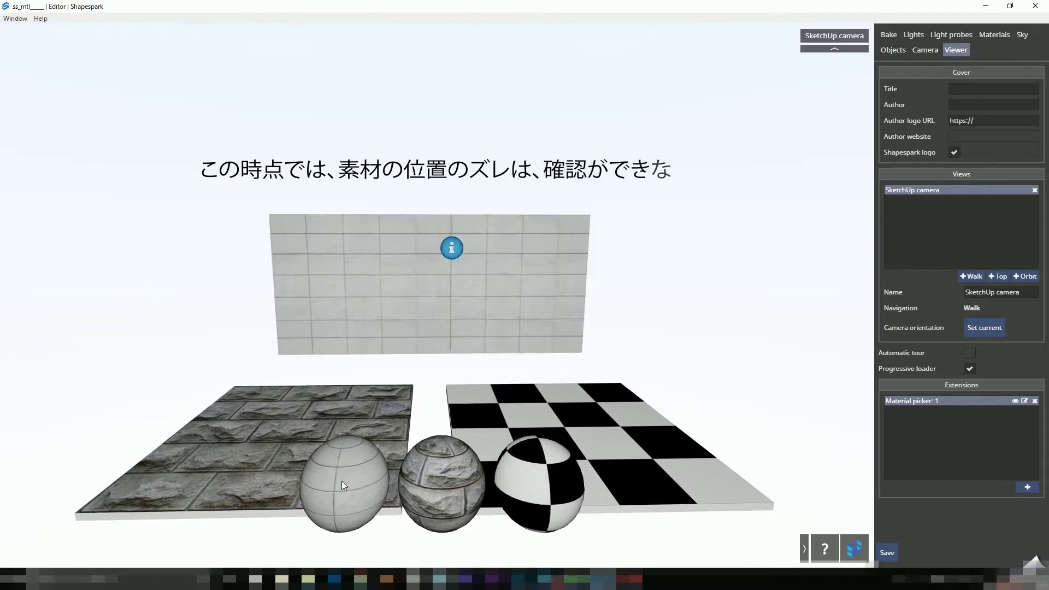
click(454, 487)
click(521, 487)
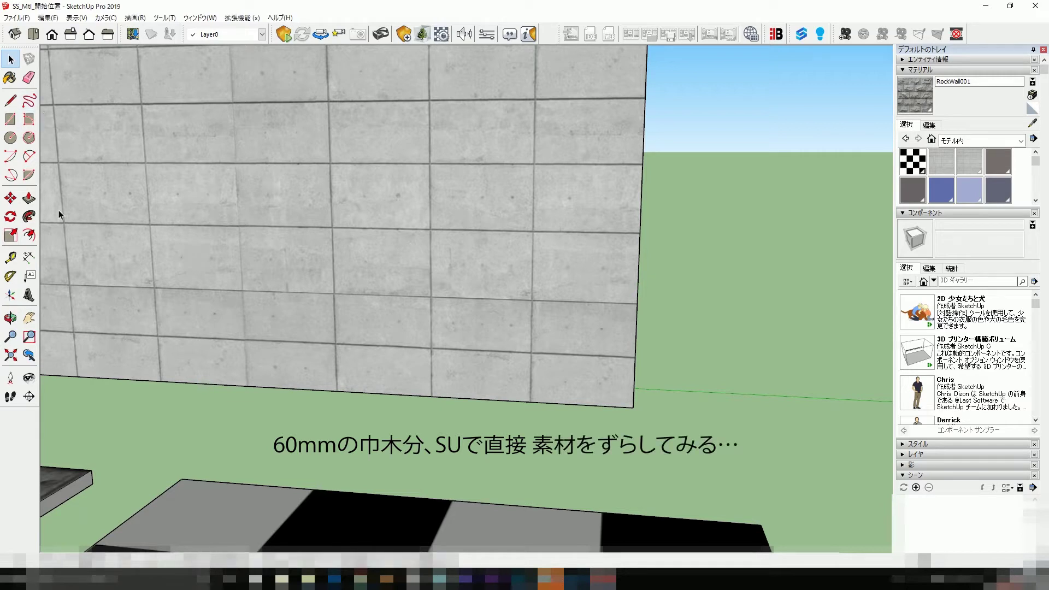
Draw a line across the wall face at a 60 mm guide point up its edge.
key(t)
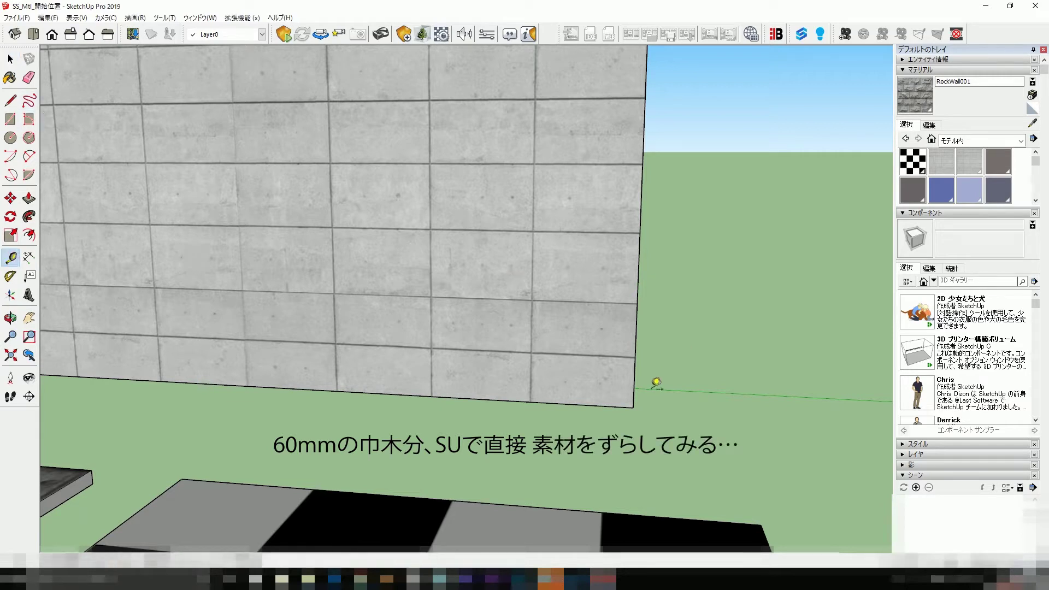
click(633, 407)
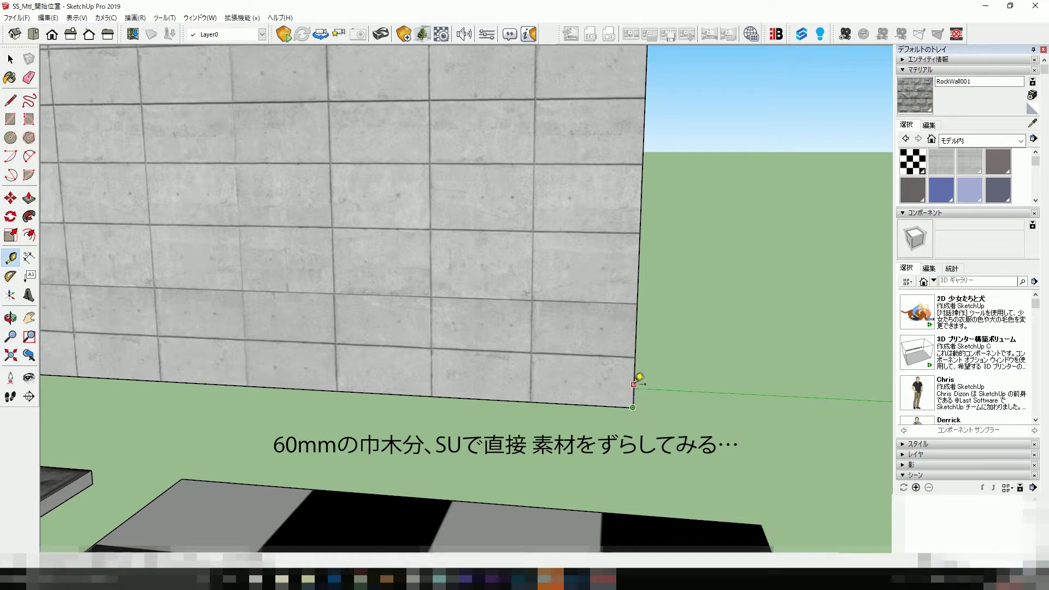
text(60)
key(Return)
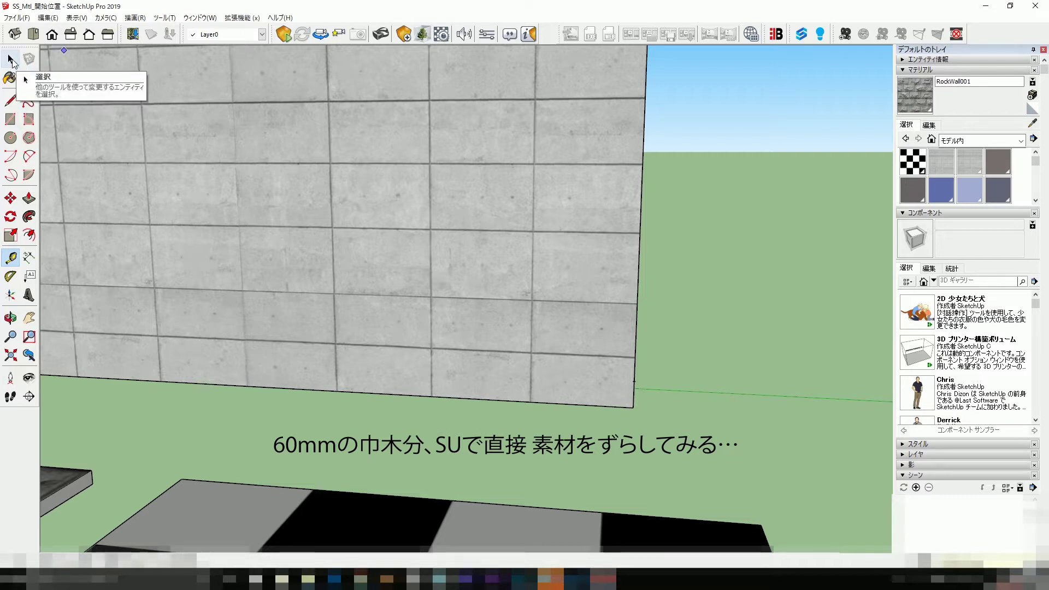
click(10, 100)
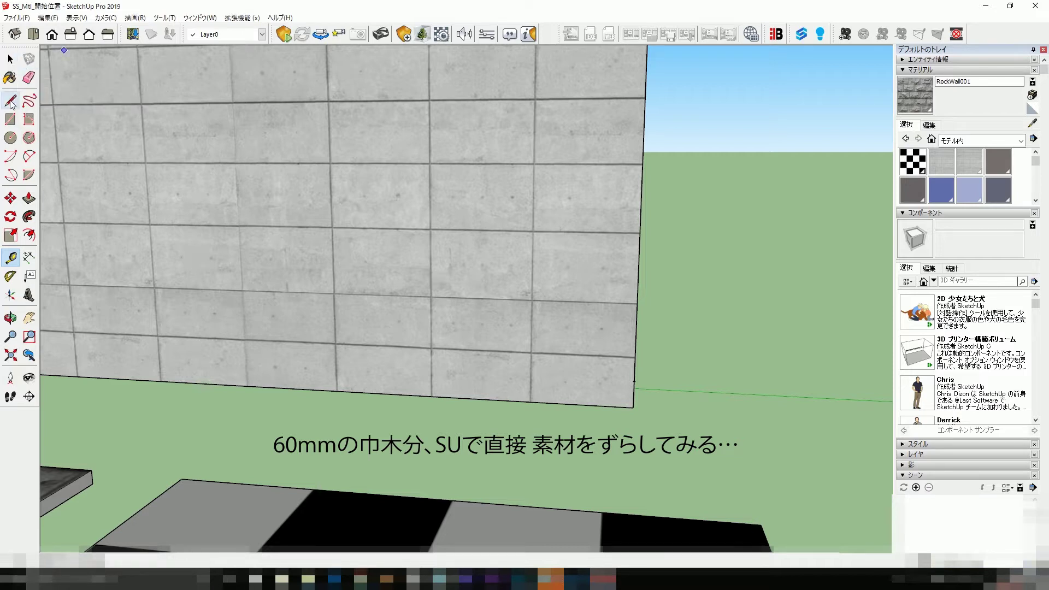
click(634, 381)
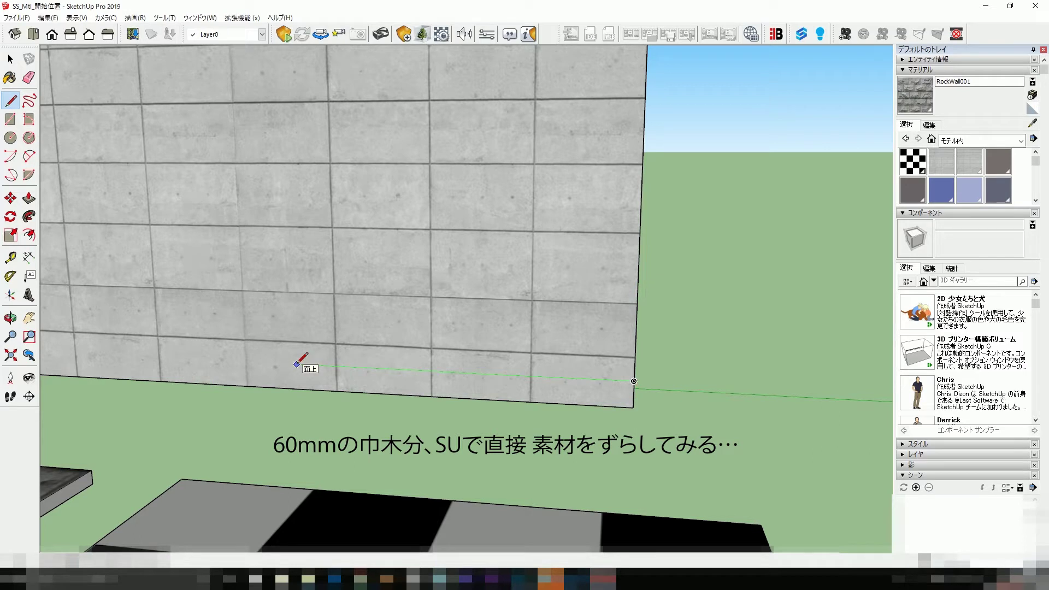
click(297, 365)
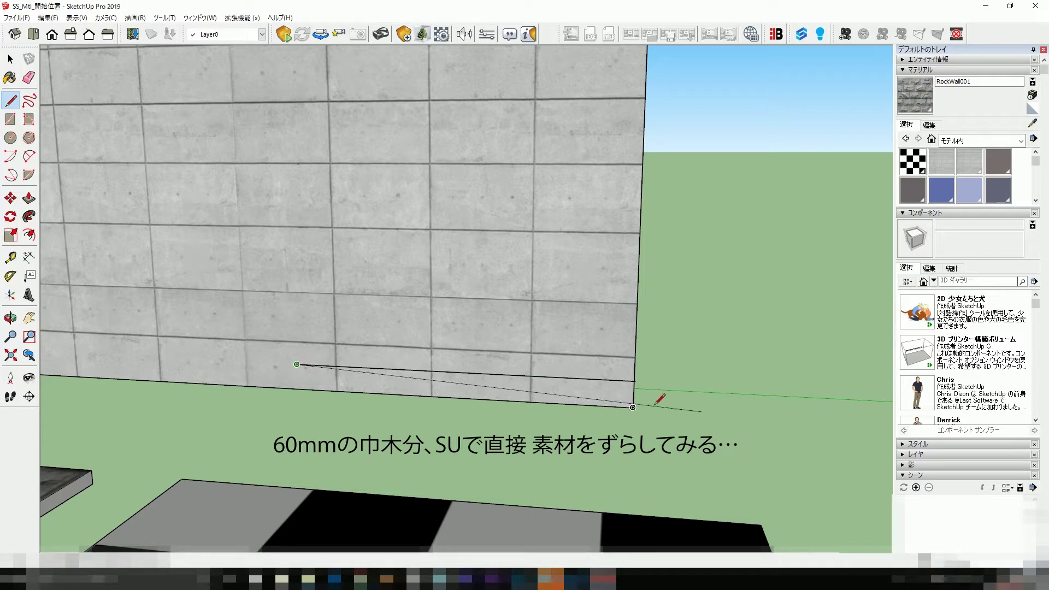
key(Escape)
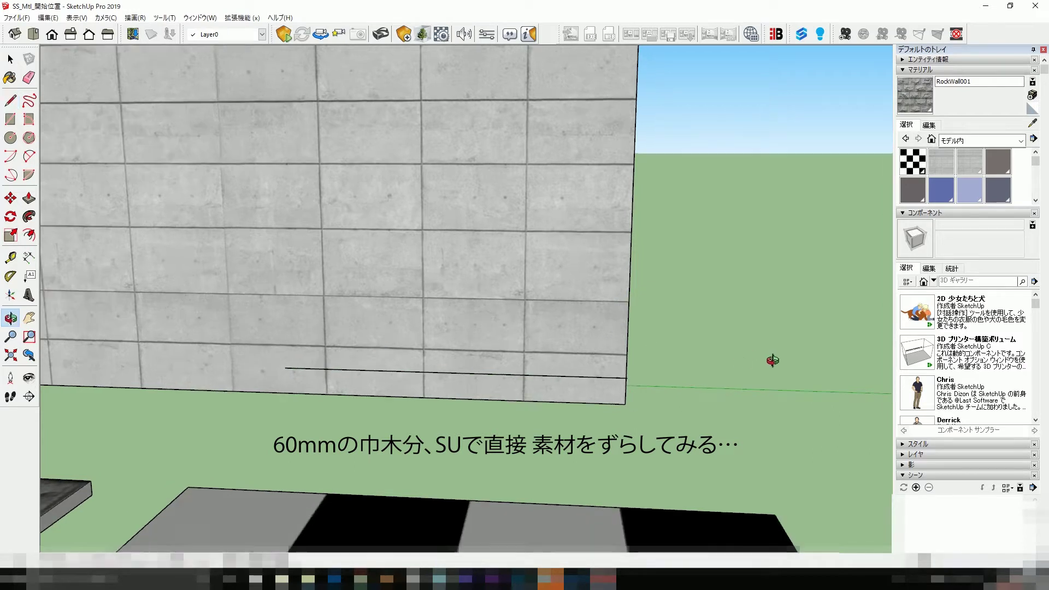
Add a 60 mm dimension from the wall's base to the new line.
middle_drag(771, 363, 755, 356)
mouse_move(707, 304)
middle_down()
mouse_move(762, 317)
mouse_move(756, 304)
mouse_move(545, 287)
middle_up()
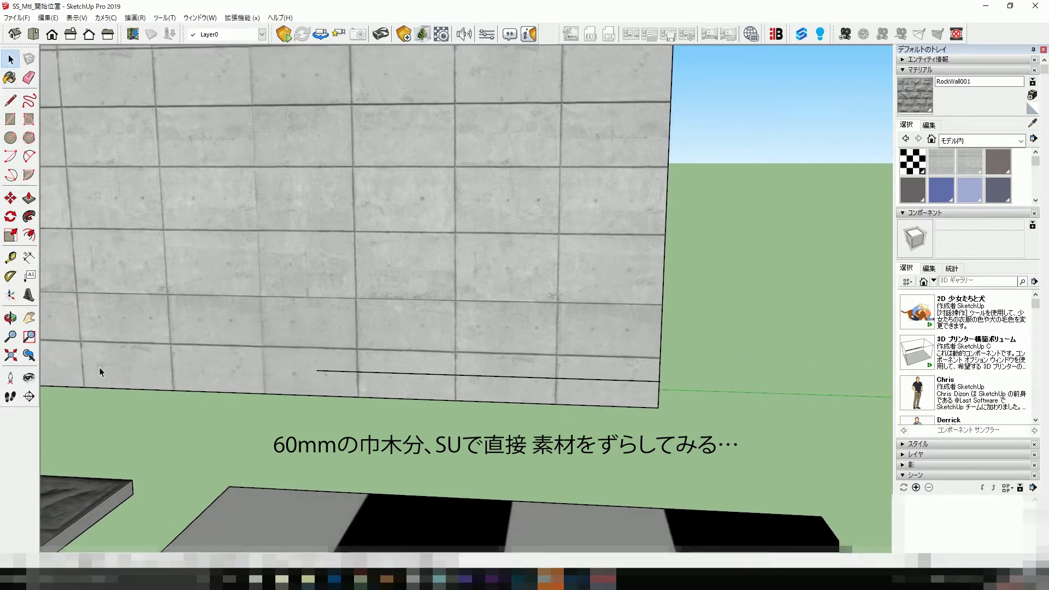
click(29, 257)
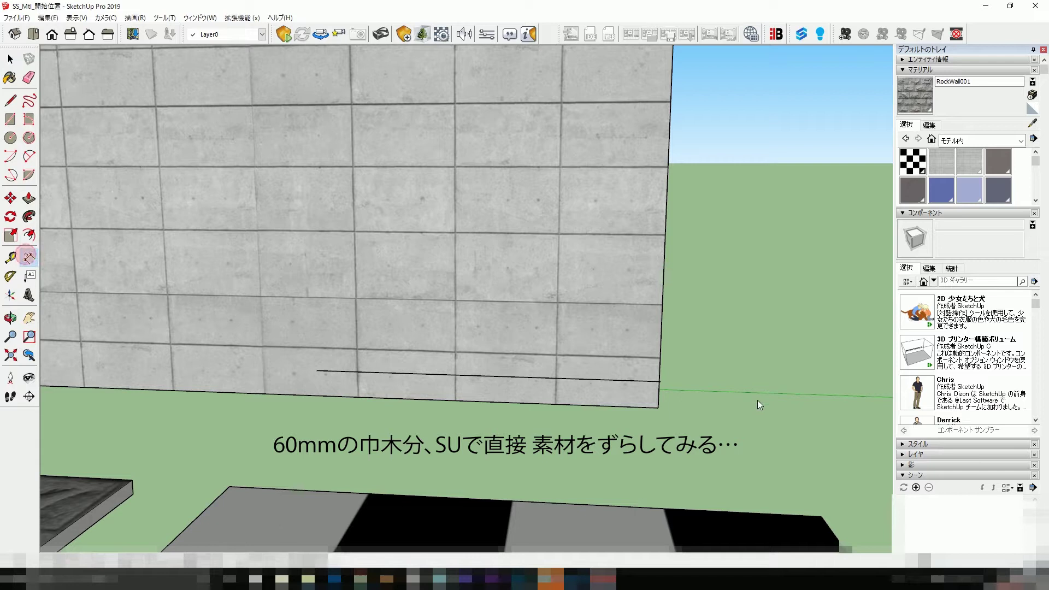
click(667, 404)
click(660, 382)
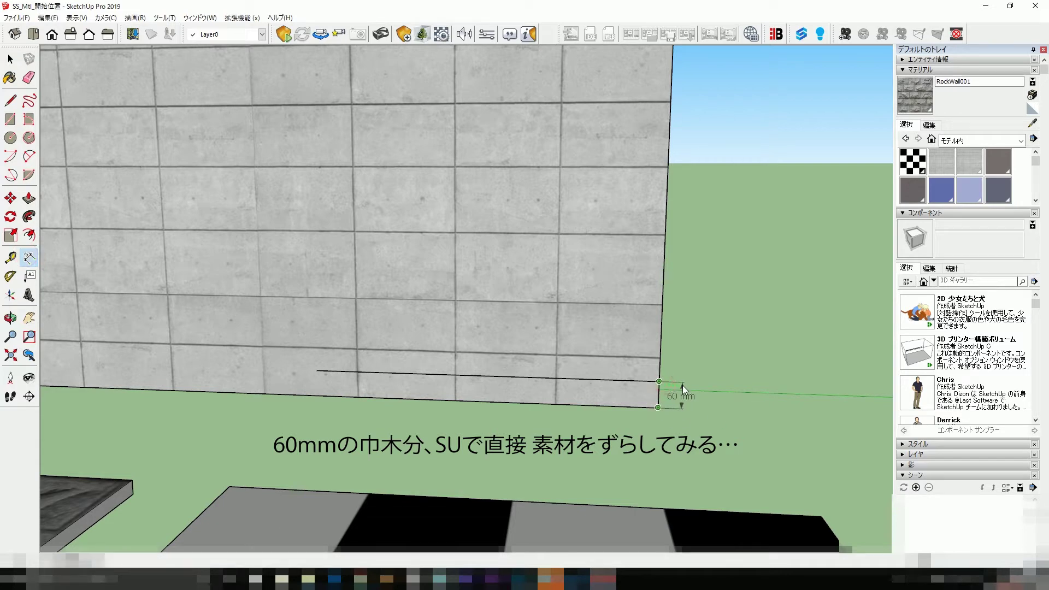
click(683, 385)
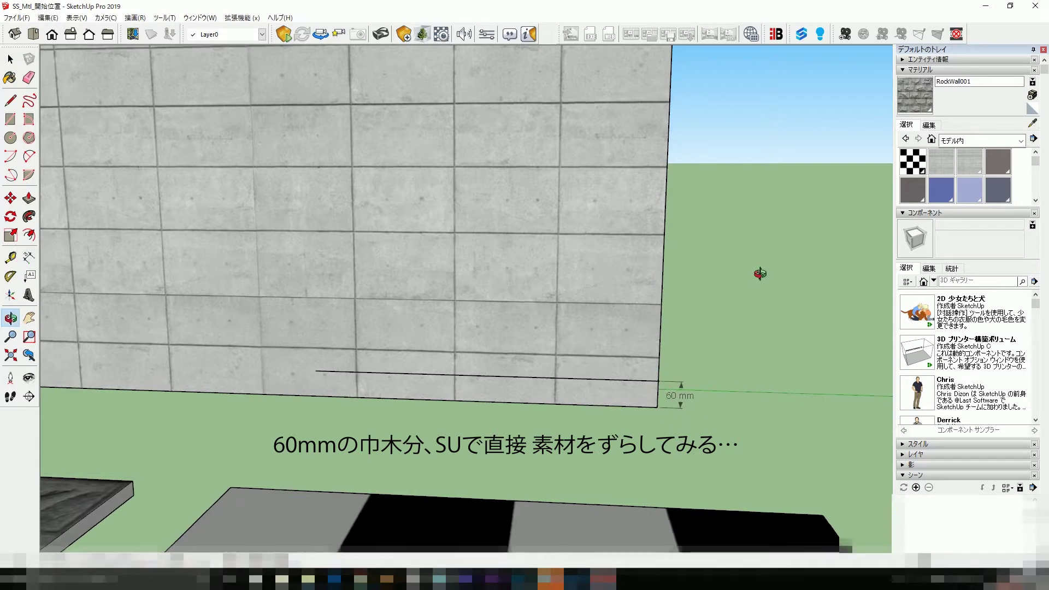
middle_drag(740, 268, 291, 159)
scroll(291, 159, down, 3)
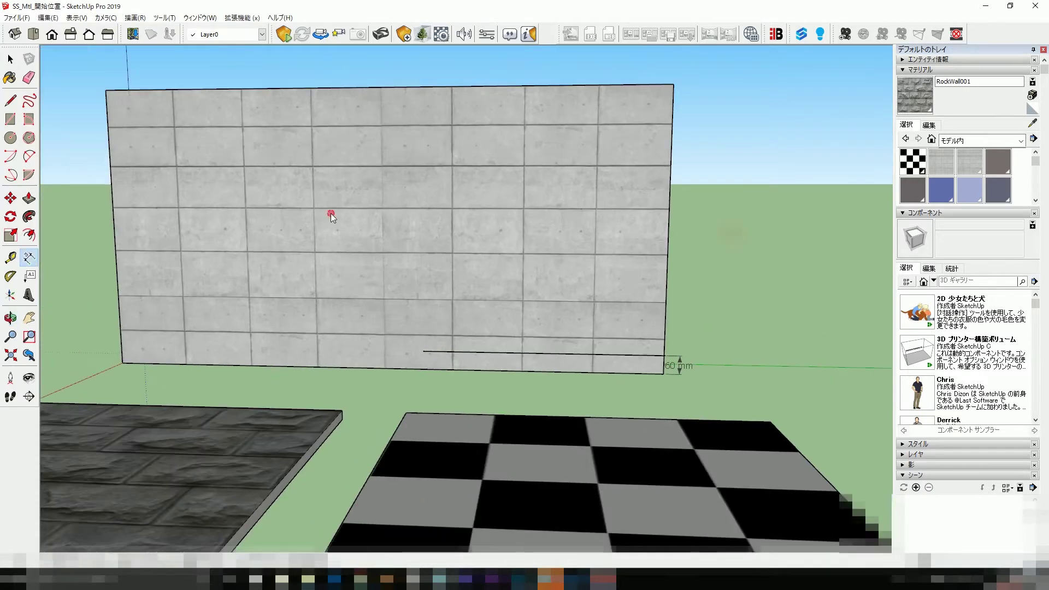
key(space)
Shift the wall's concrete texture upward with Texture > Position.
click(314, 221)
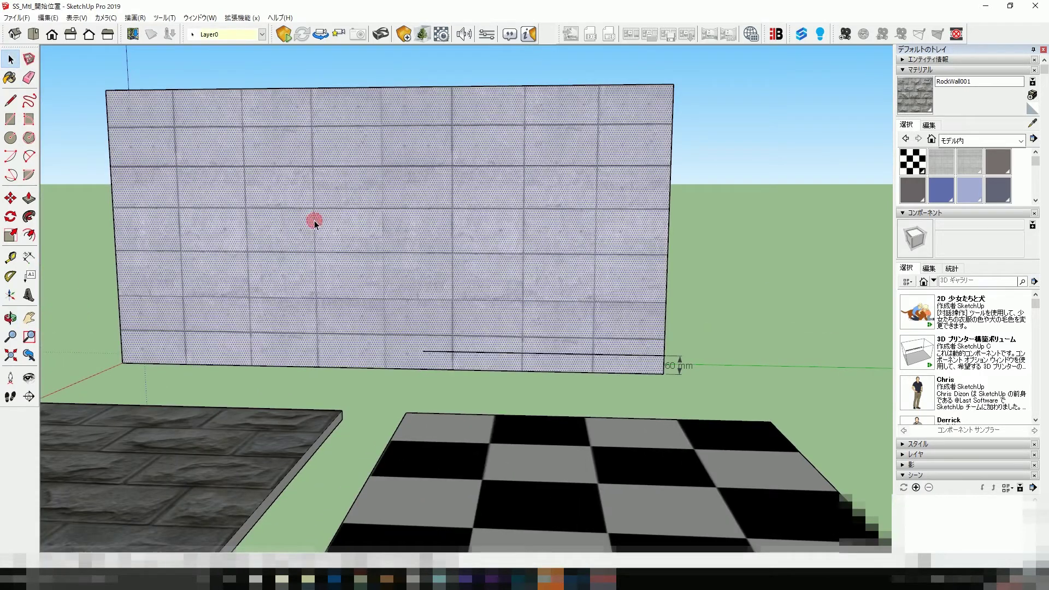
middle_drag(488, 248, 501, 244)
right_click(501, 244)
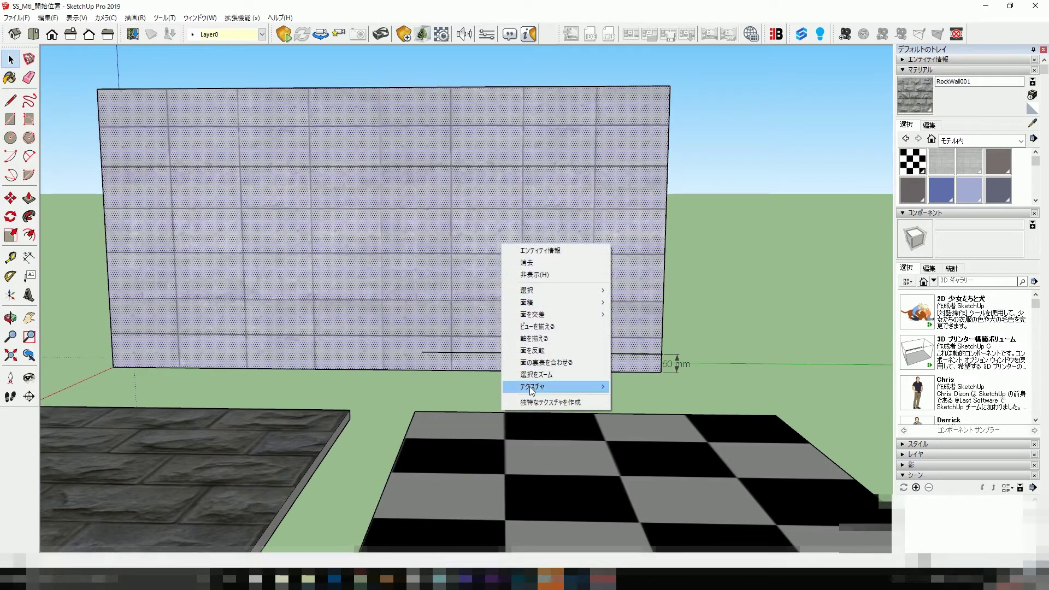
mouse_move(556, 386)
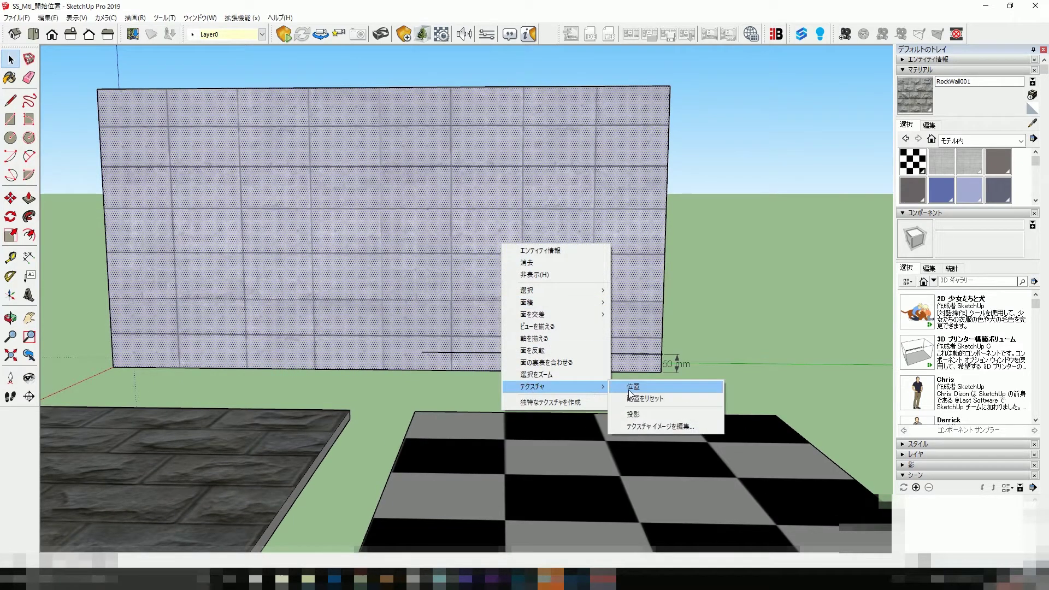
click(630, 389)
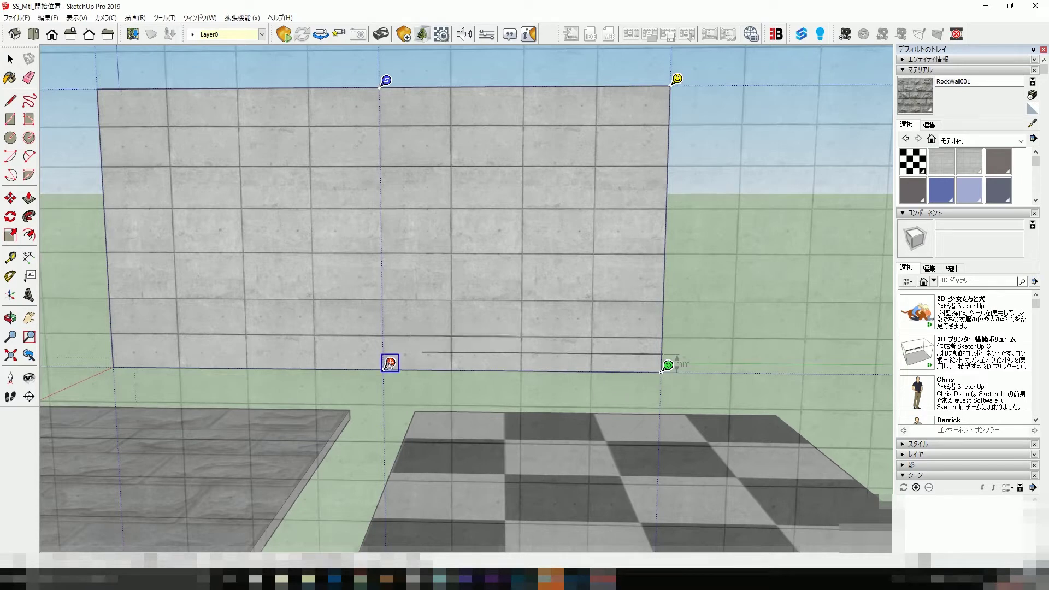
drag(390, 363, 387, 347)
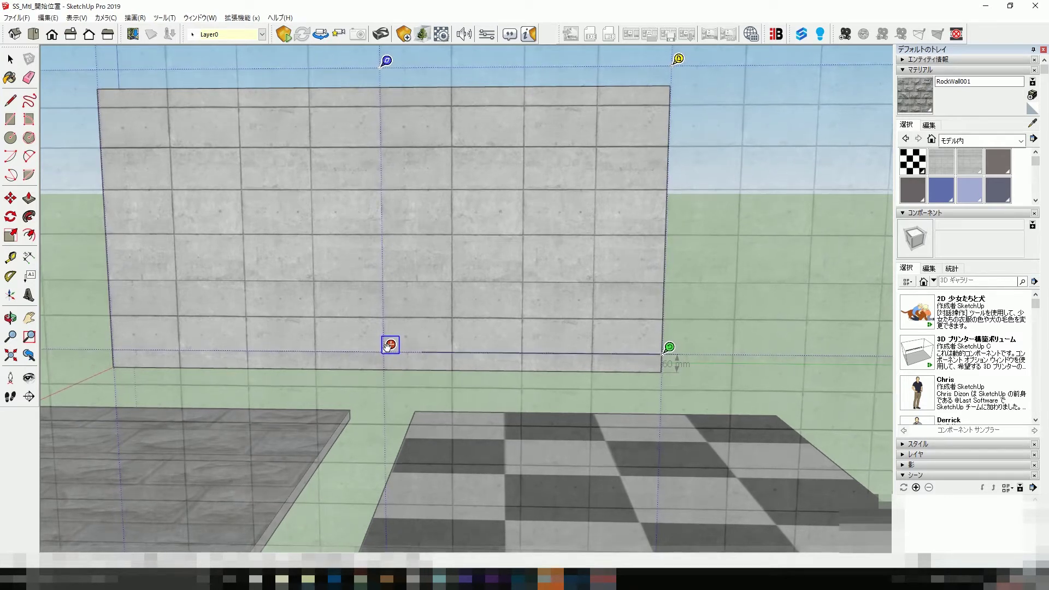
click(770, 406)
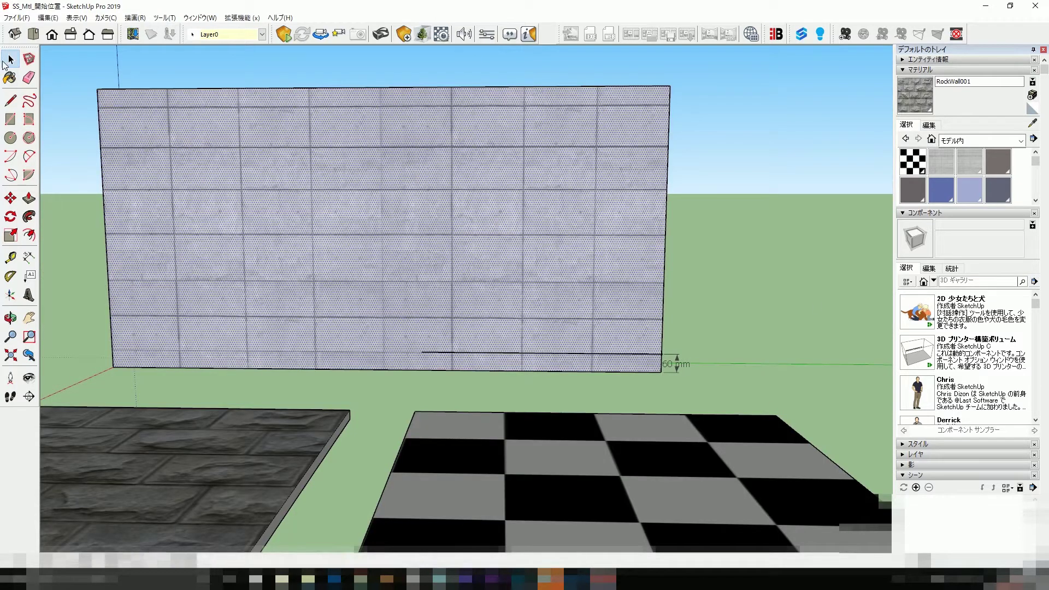
Deselect the wall, orbit to review the scene, and switch to the texture file in Photoshop.
click(757, 356)
mouse_move(760, 356)
middle_down()
mouse_move(699, 333)
mouse_move(624, 374)
mouse_move(746, 361)
mouse_move(780, 392)
middle_up()
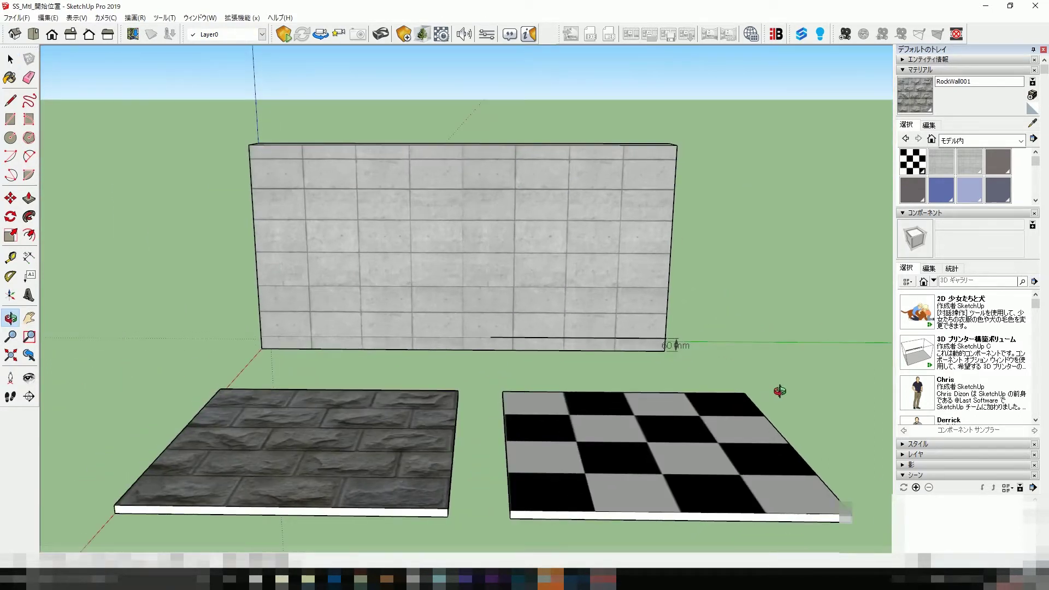
key(space)
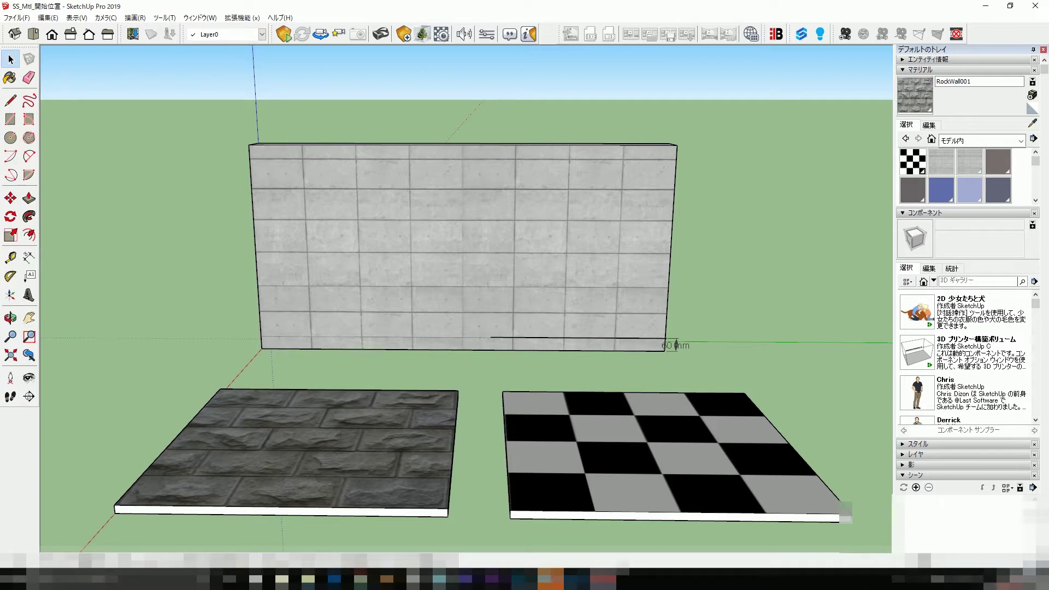
click(531, 580)
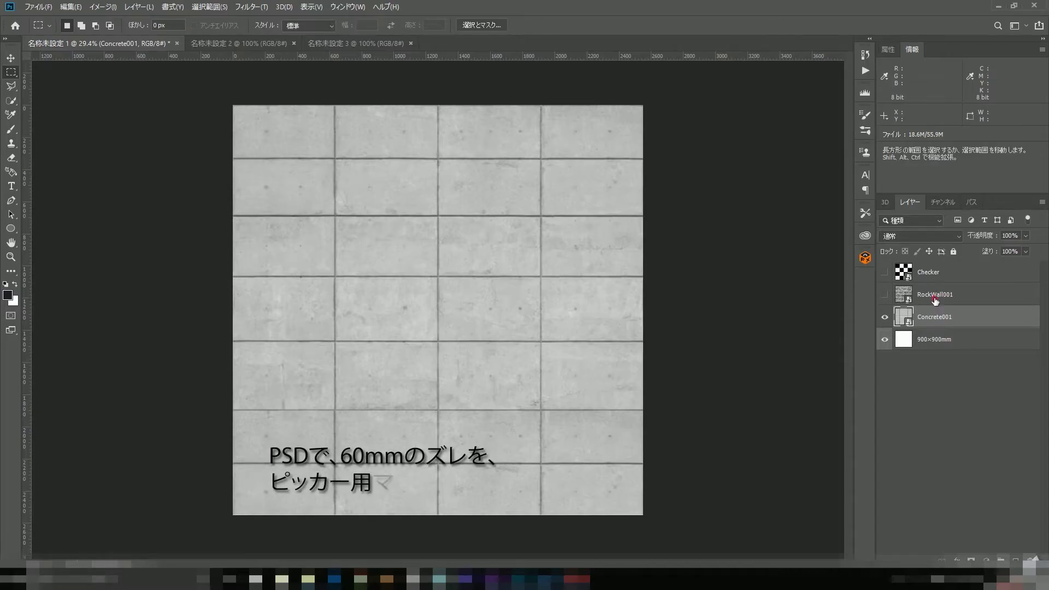
Check the RockWall001 and Checker layers, then create a new 60 × 60 mm document.
click(885, 295)
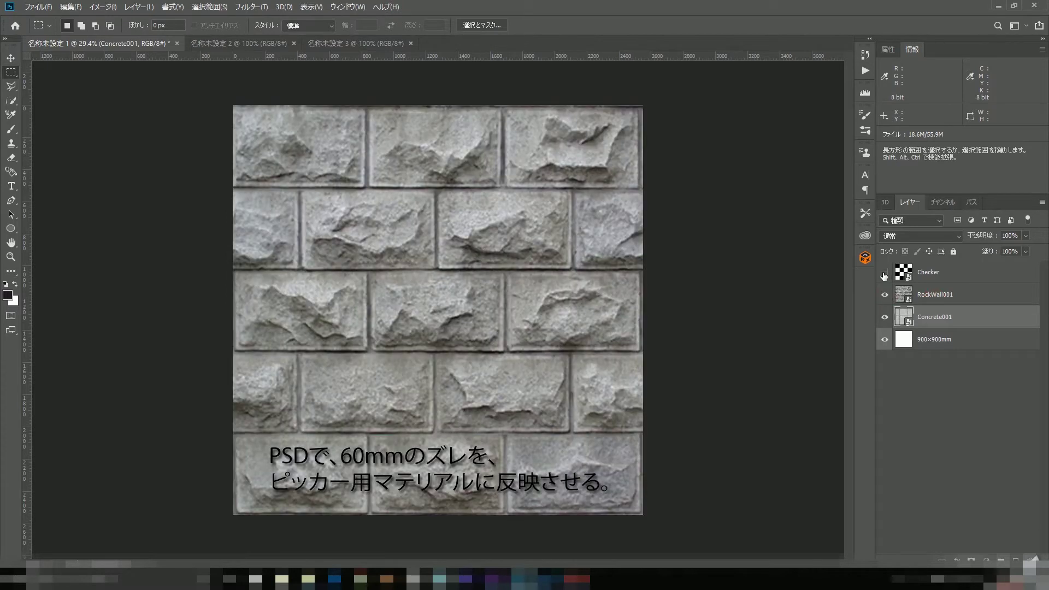
click(885, 273)
click(885, 274)
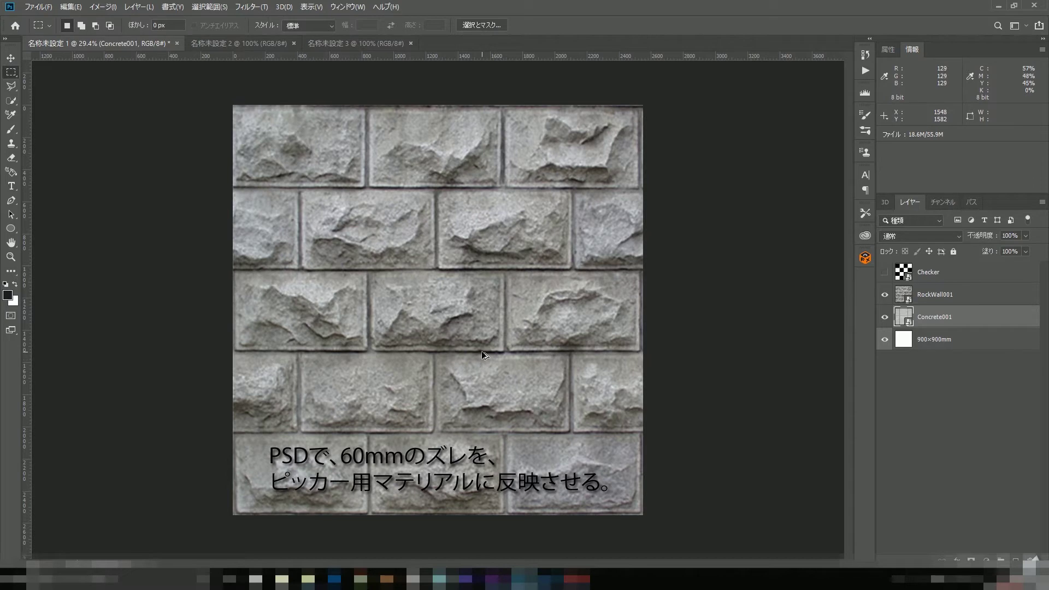
key(ctrl+n)
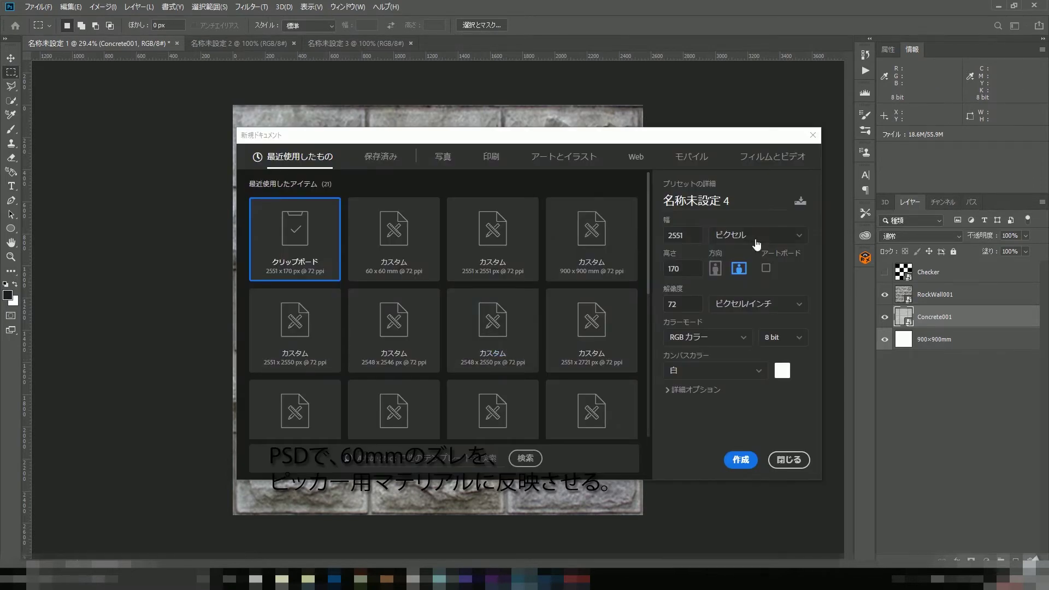
click(758, 243)
click(742, 312)
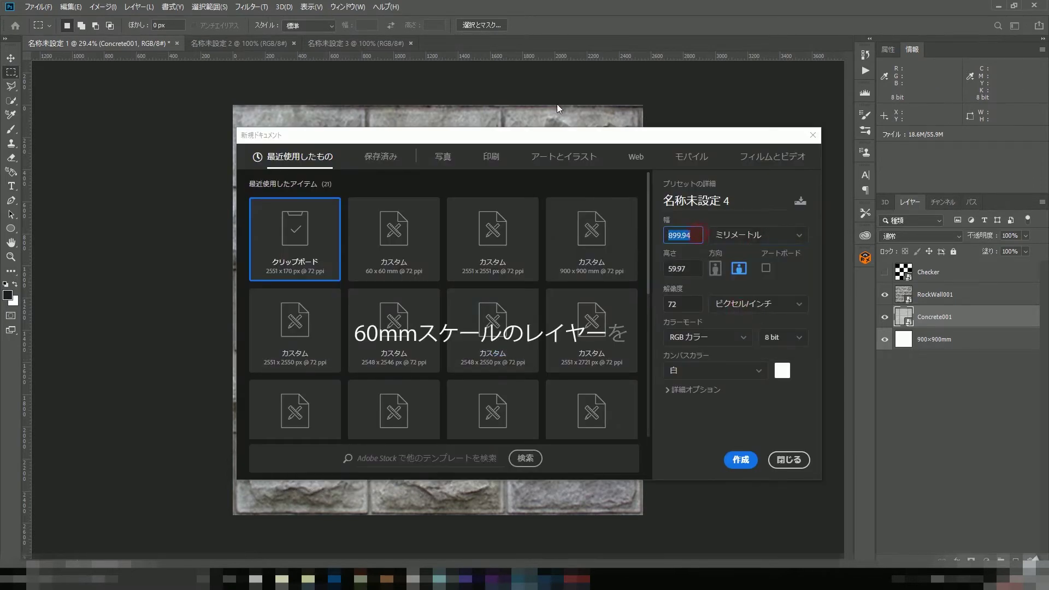
text(60)
key(Tab)
text(60)
key(shift+Tab)
click(682, 232)
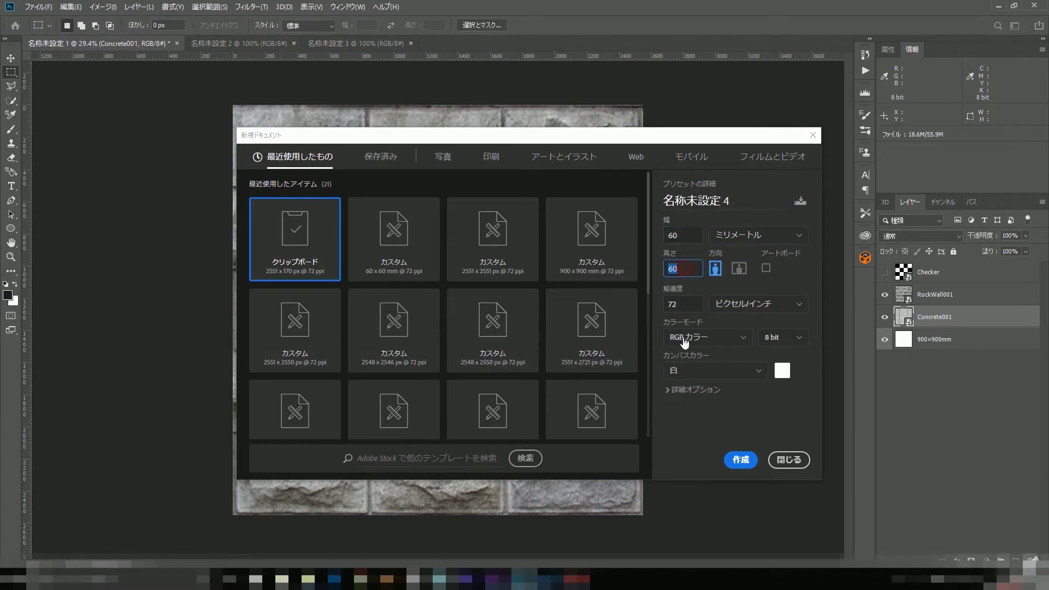
click(736, 461)
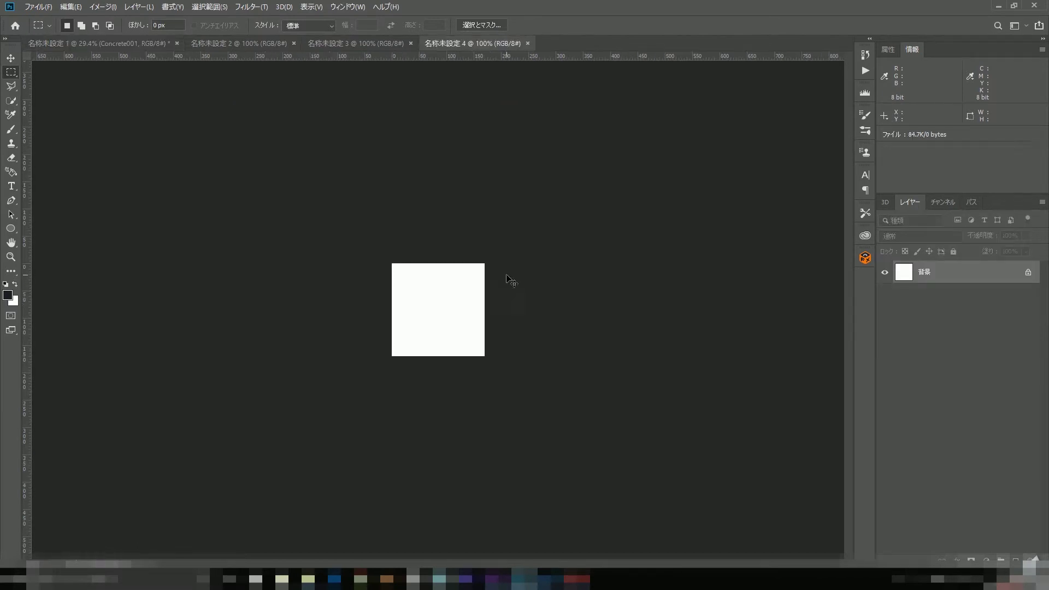
Paste the 60 mm white square as the top layer and move it to the canvas's lower-left.
click(117, 43)
key(ctrl+v)
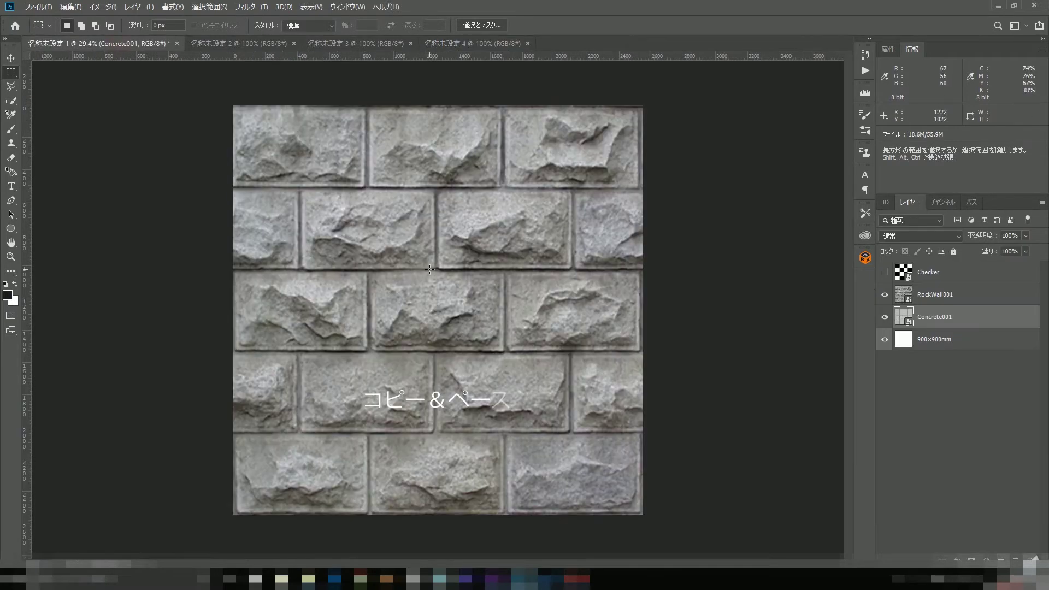
drag(963, 330, 957, 272)
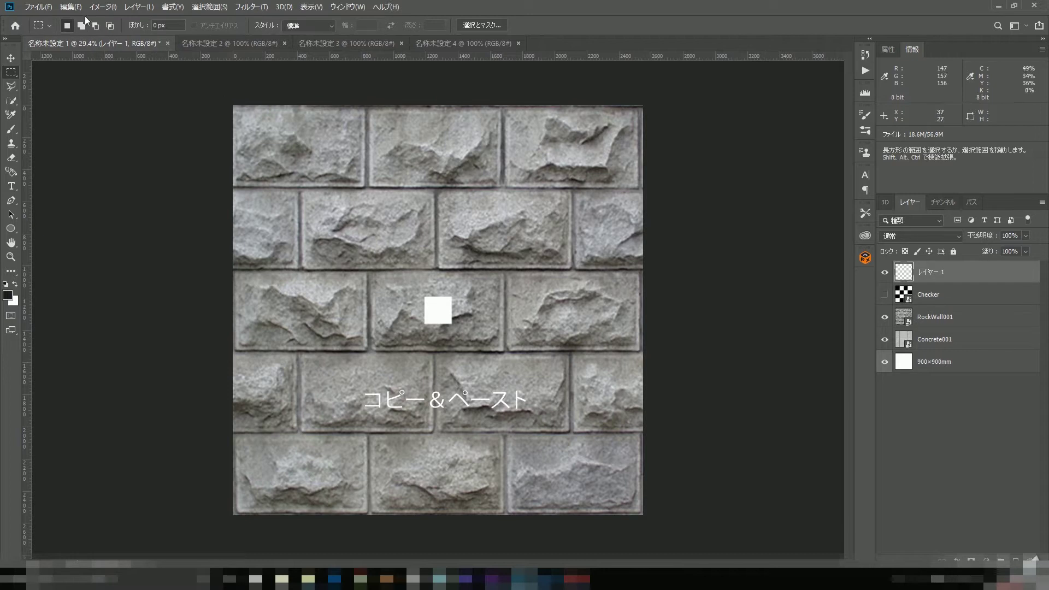
click(11, 58)
mouse_move(438, 321)
mouse_down()
mouse_move(279, 499)
mouse_move(251, 507)
mouse_up()
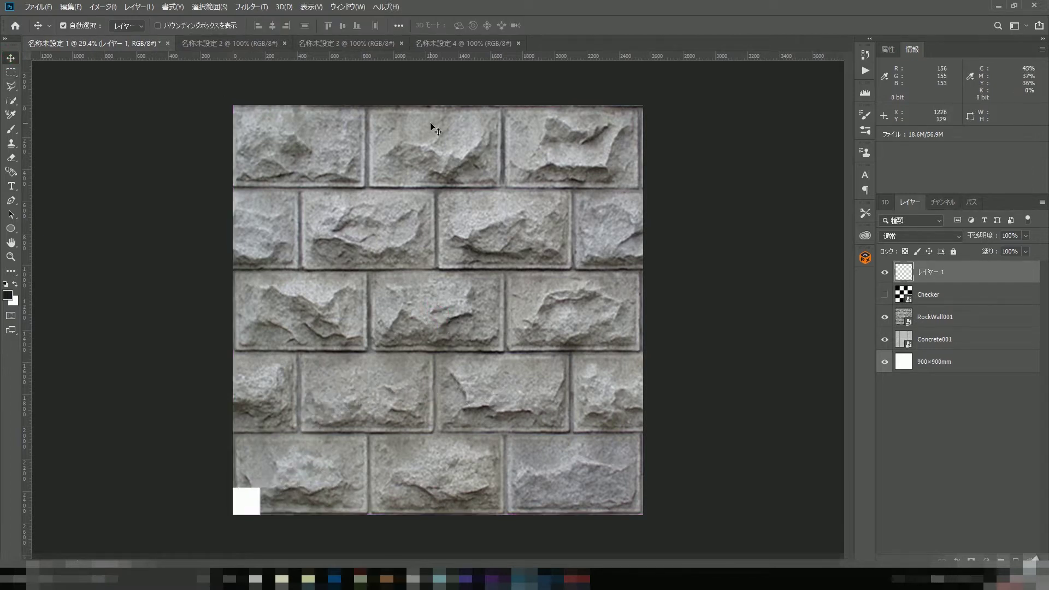
Add guides at the white square's top and bottom edges and the canvas top, then hide the square's layer.
drag(452, 53, 452, 487)
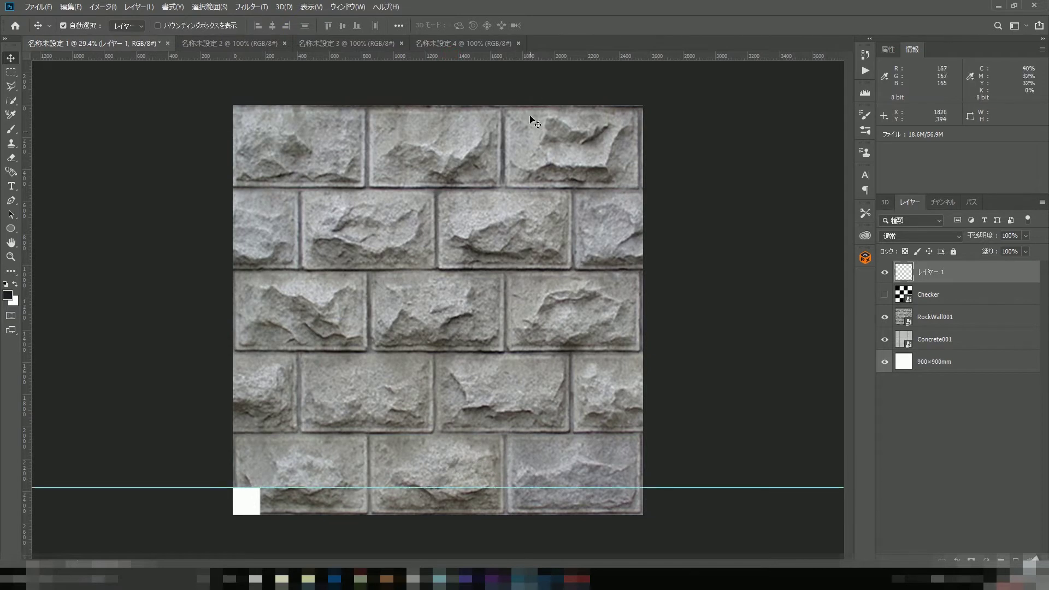
drag(529, 55, 538, 514)
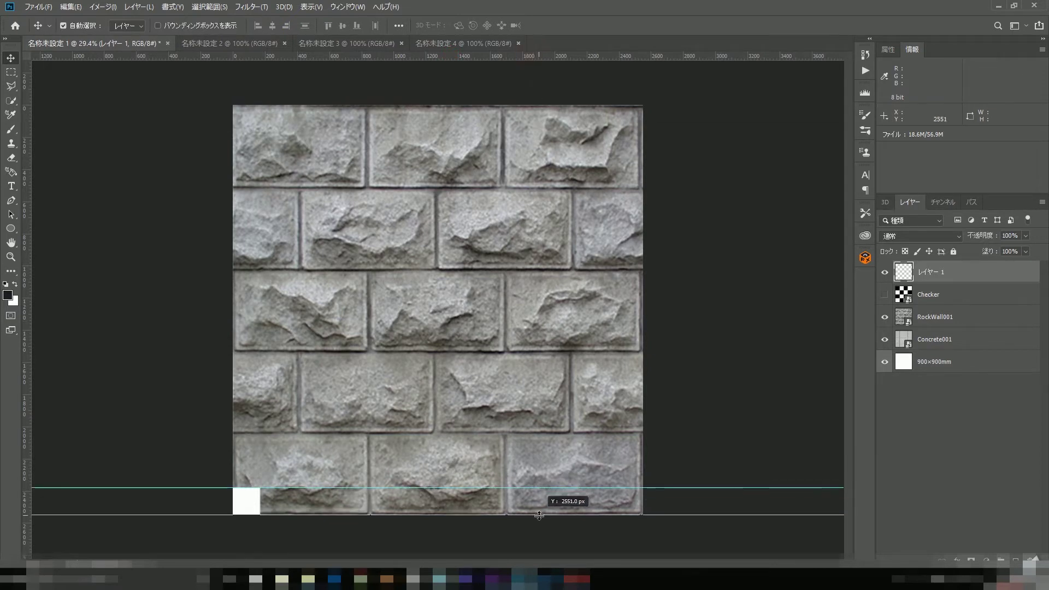
drag(578, 57, 578, 105)
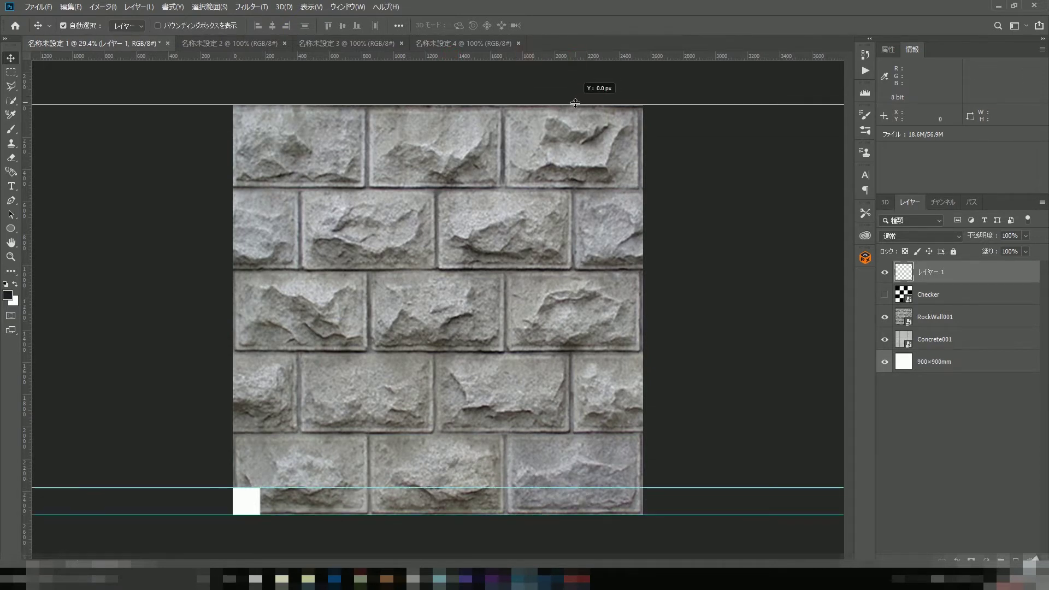
click(904, 320)
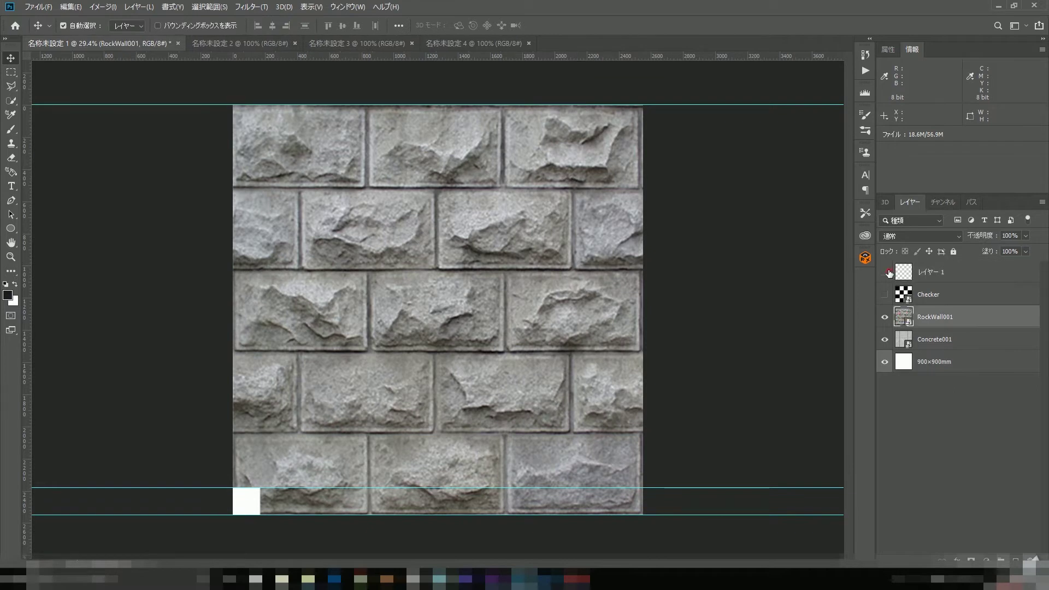
click(886, 272)
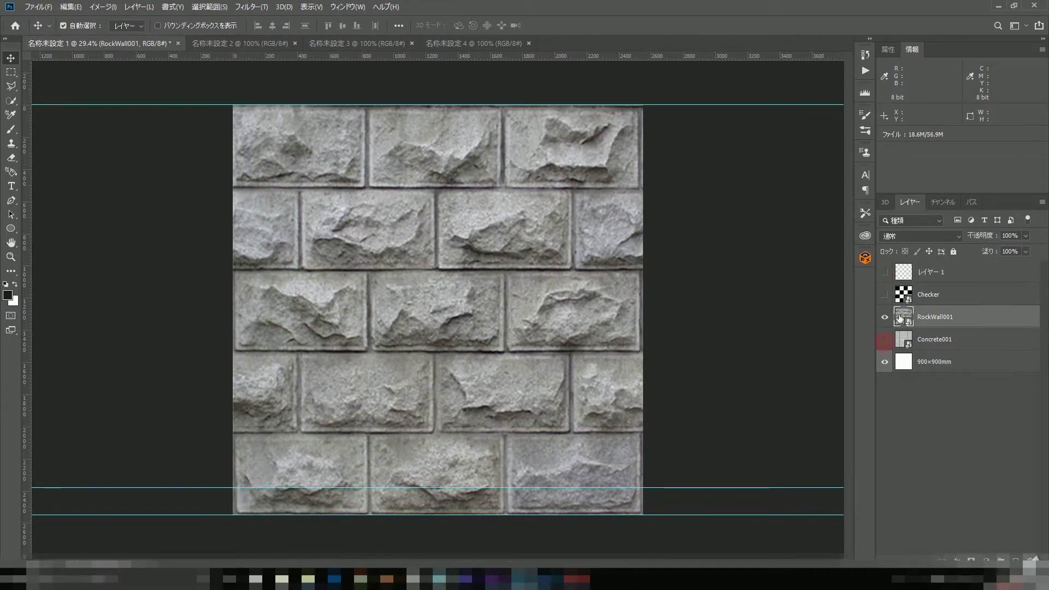
key(ctrl+alt+c)
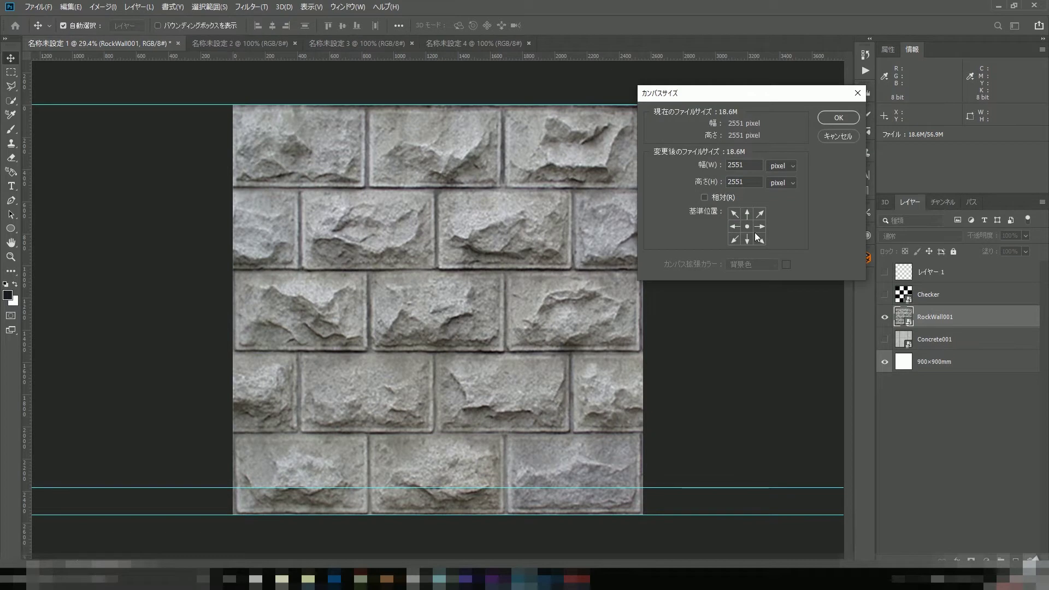
Grow the canvas height to 110%, anchored at the bottom.
click(782, 183)
click(782, 196)
text(110)
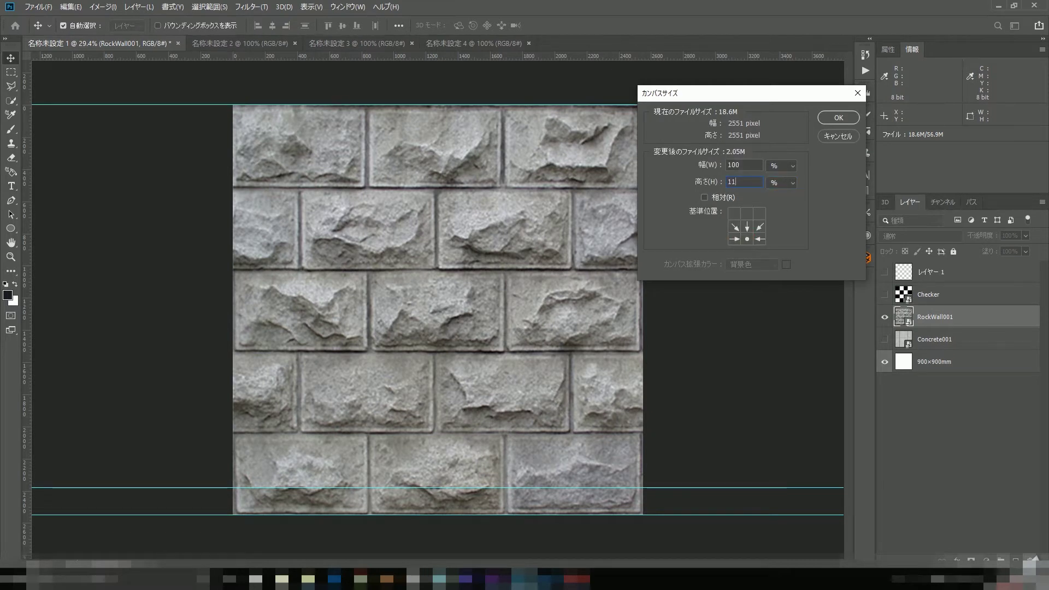
key(Return)
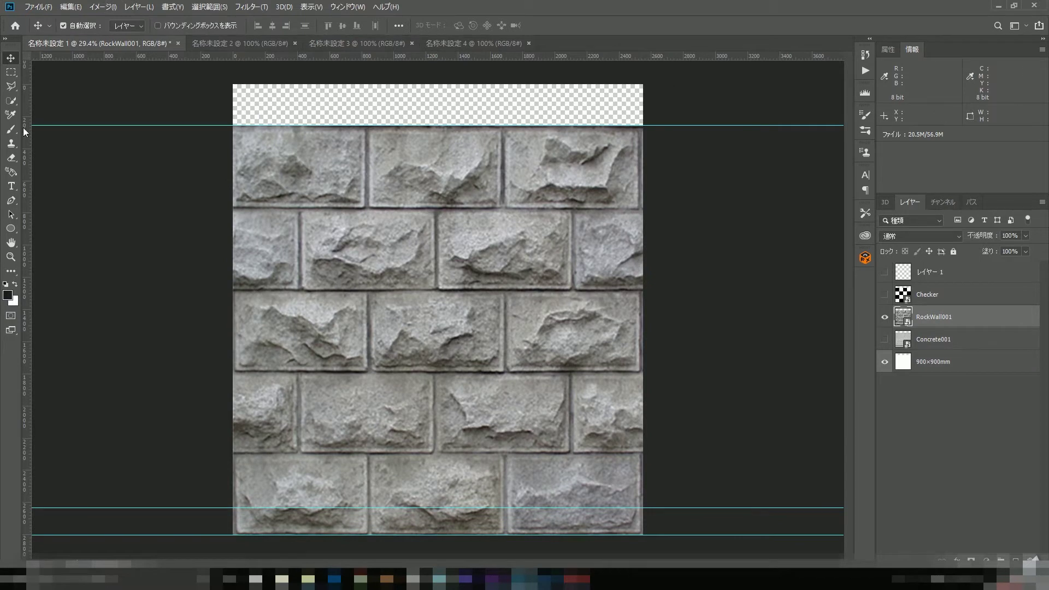
Duplicate the bottom brick band, move it to the top strip, and merge it into RockWall001.
click(13, 73)
drag(233, 507, 661, 525)
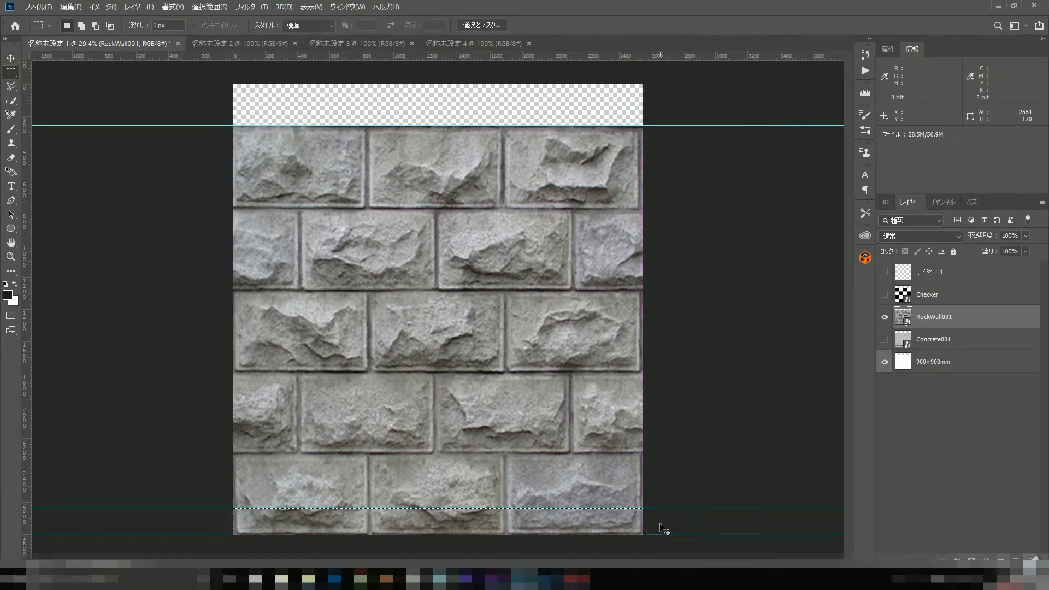
key(ctrl+j)
key(v)
drag(606, 526, 629, 117)
drag(583, 58, 588, 97)
ctrl+click(924, 338)
key(ctrl+e)
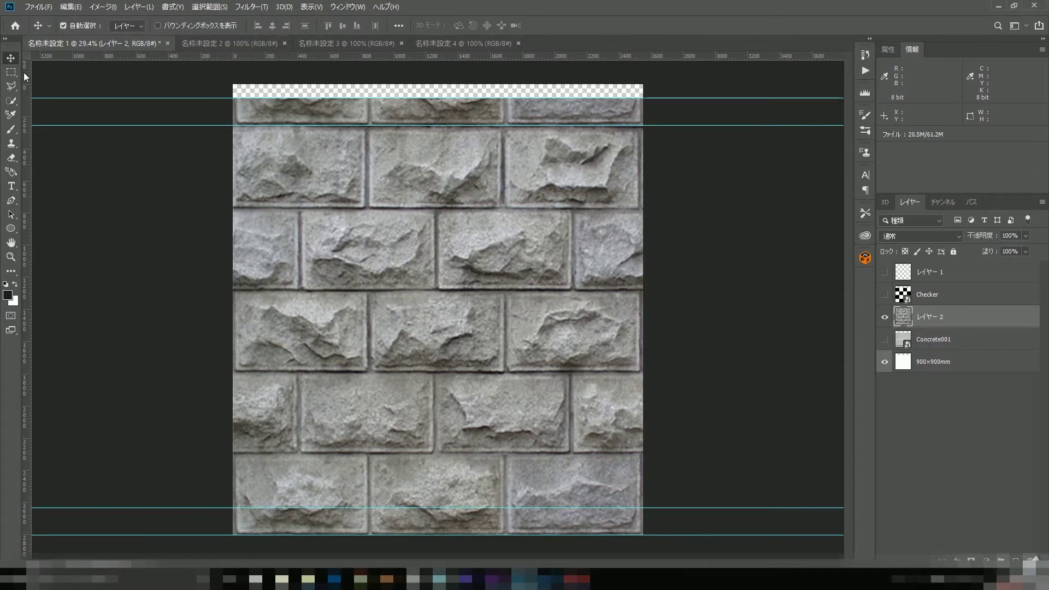
Select and copy the full square texture tile, then start a new document from it.
key(m)
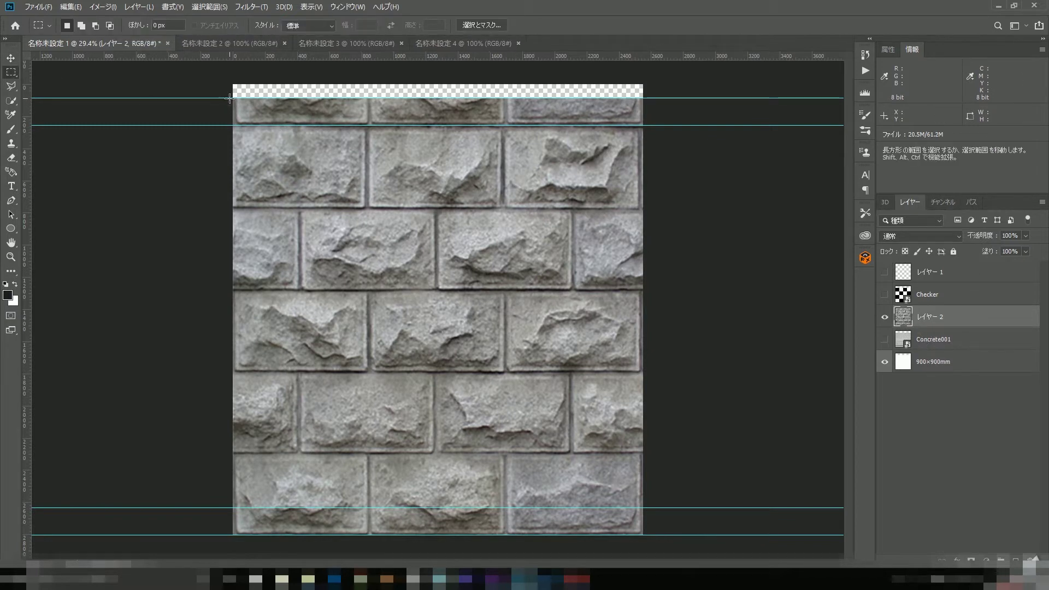
drag(231, 96, 682, 508)
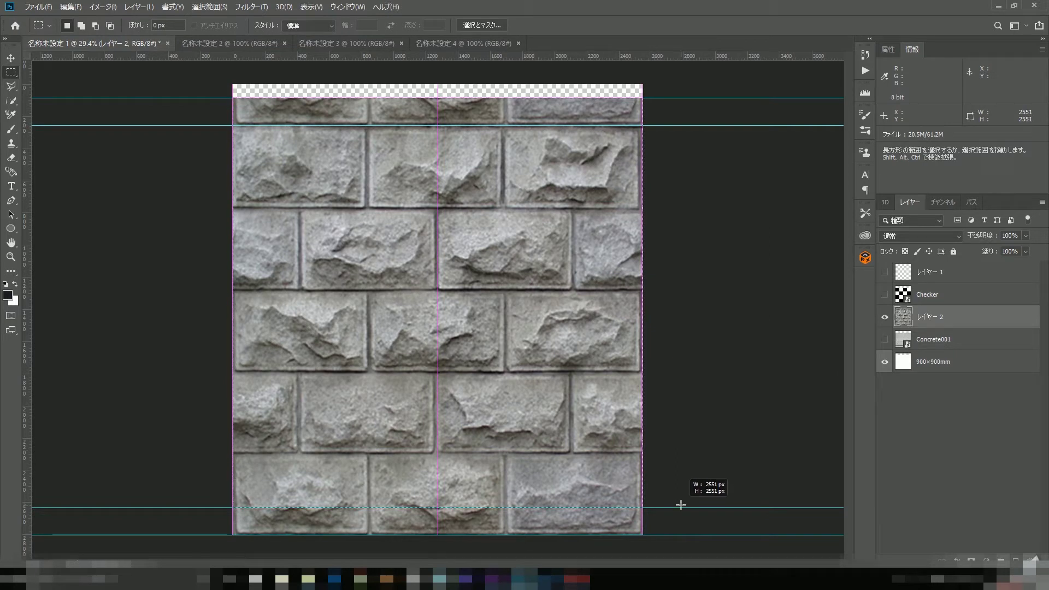
key(ctrl+shift+a)
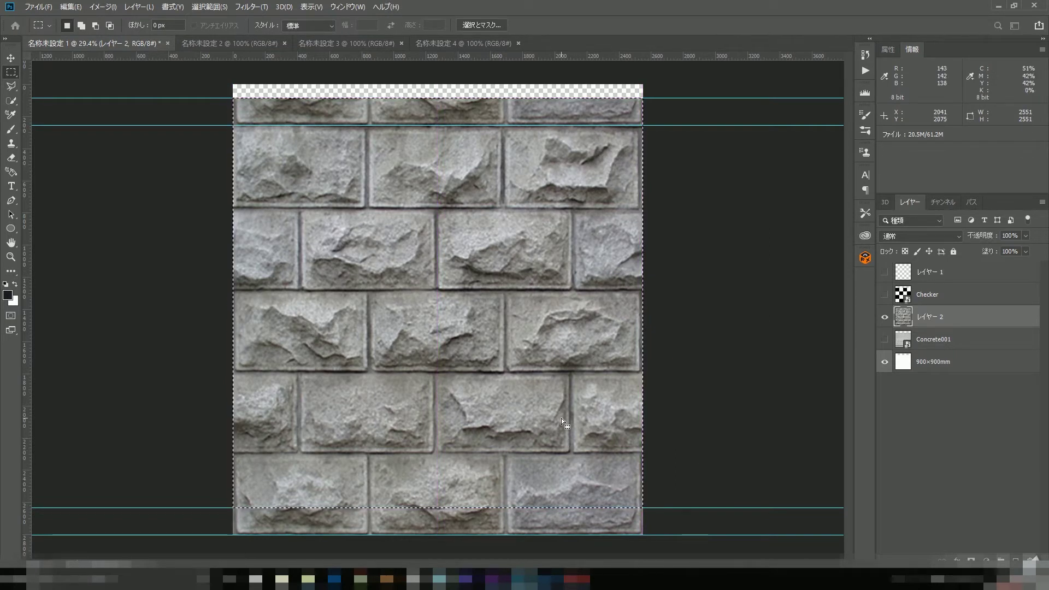
key(Return)
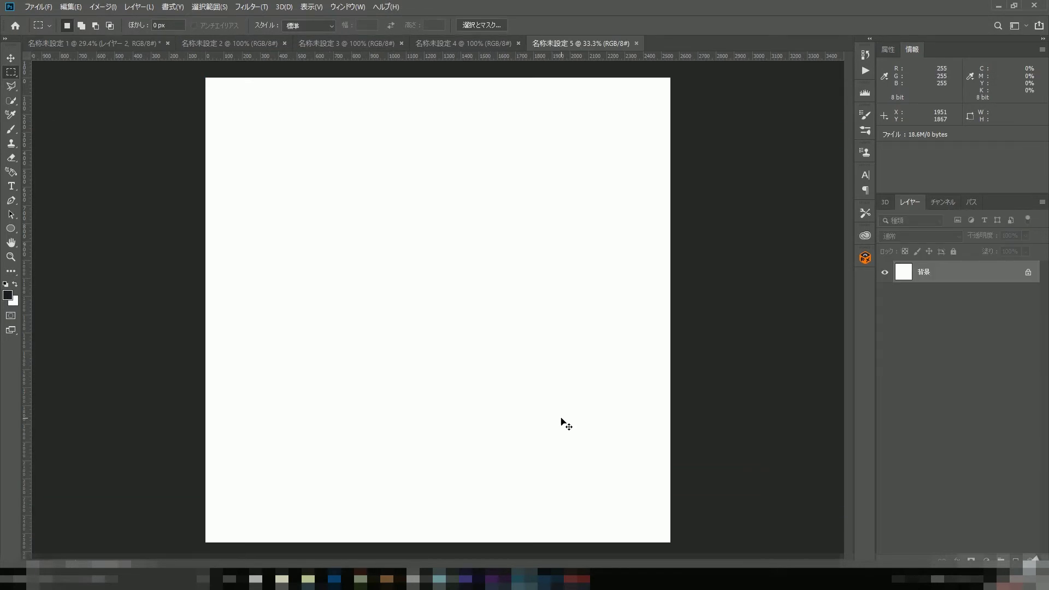
Paste the brick tile into the new document and check its canvas size in millimetres.
key(ctrl+v)
key(ctrl+alt+c)
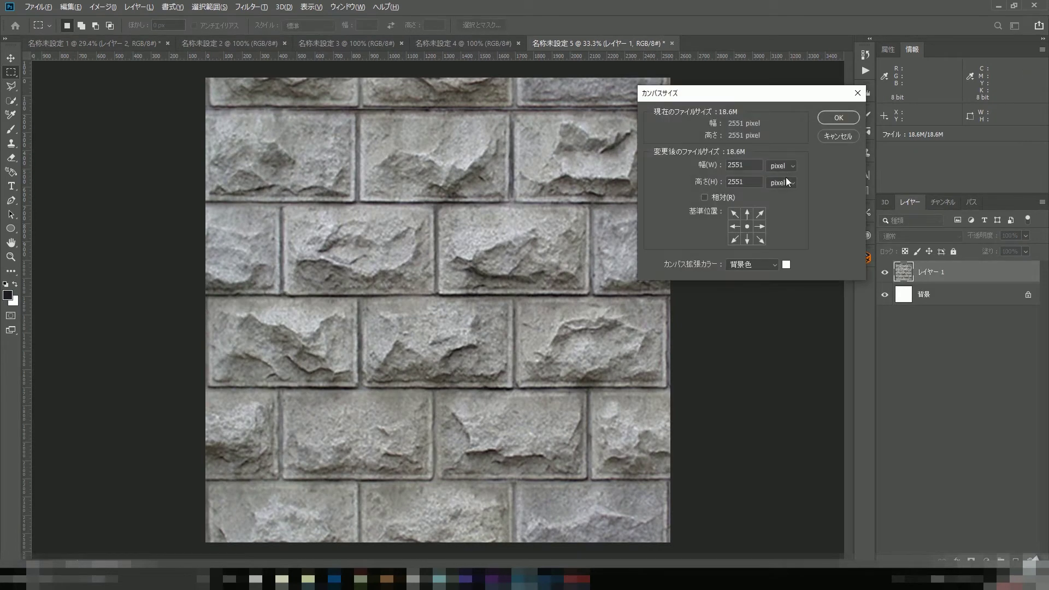
click(786, 171)
click(775, 209)
click(838, 117)
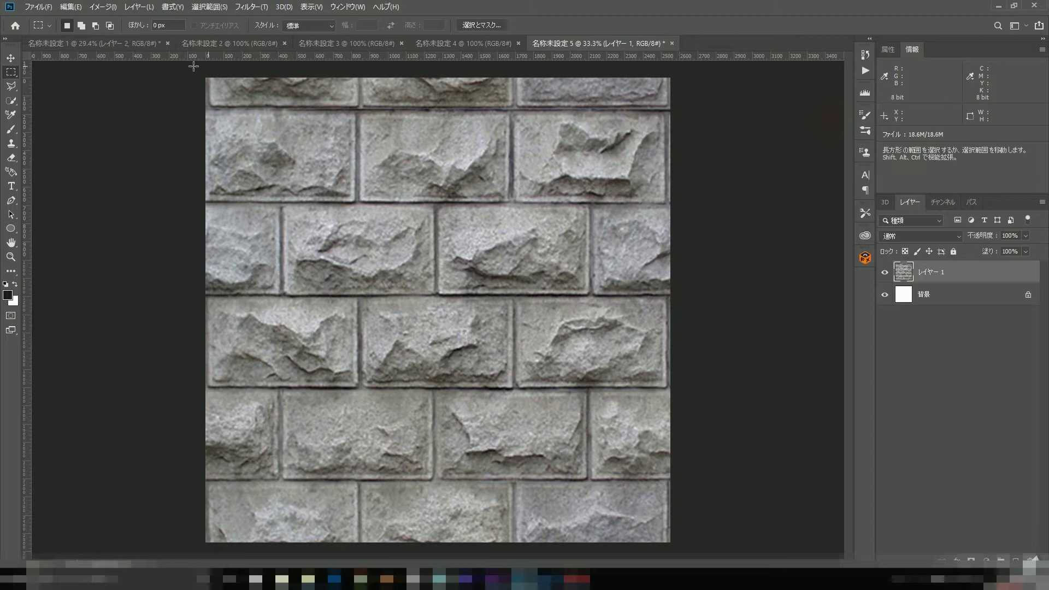
Save the tile as a quality-12 JPEG, overwriting RockWall_RePlace.jpg.
click(38, 6)
click(55, 129)
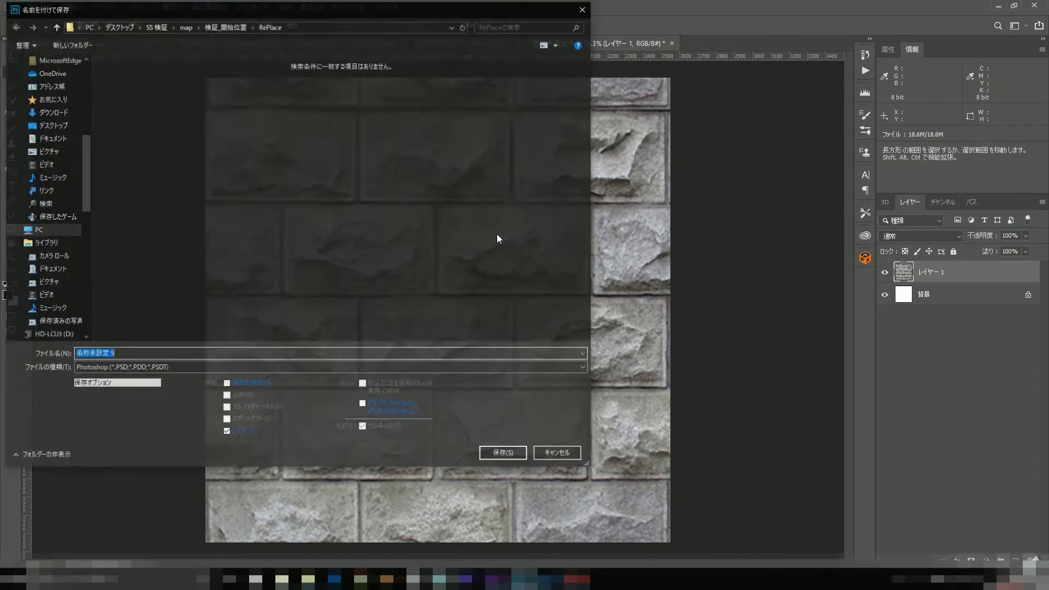
click(315, 367)
click(110, 454)
click(250, 90)
click(518, 455)
click(542, 289)
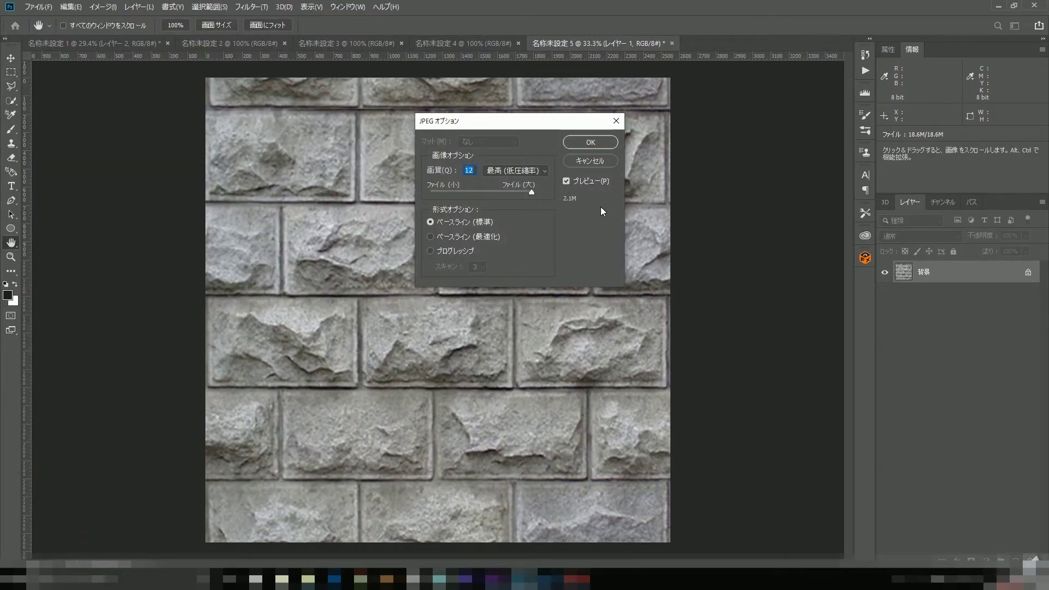
click(590, 142)
Back in the first document, deselect, hide レイヤー 2, and make Checker visible and active.
click(87, 44)
key(m)
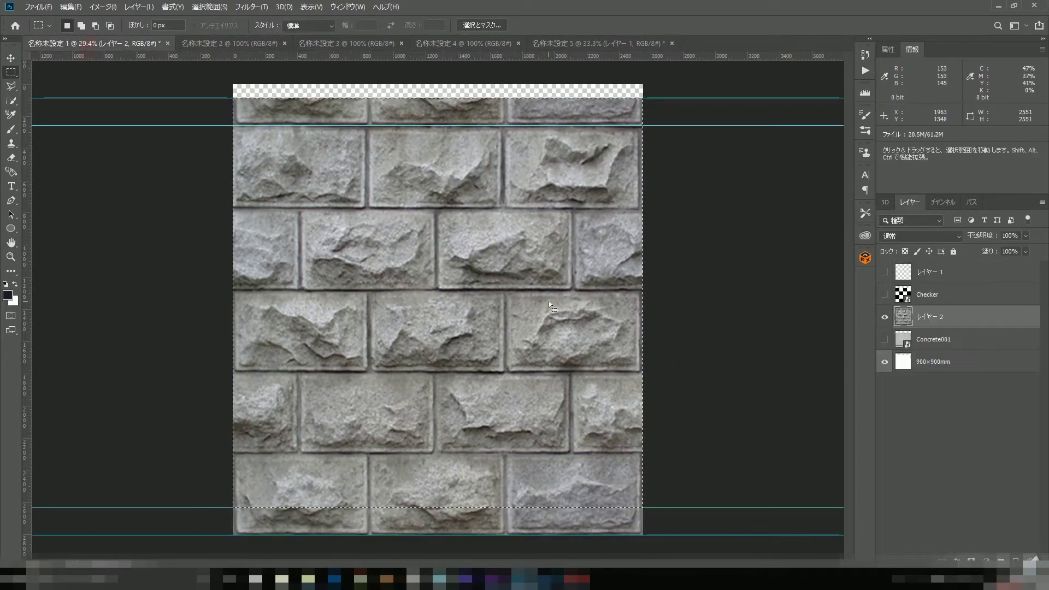
key(ctrl+d)
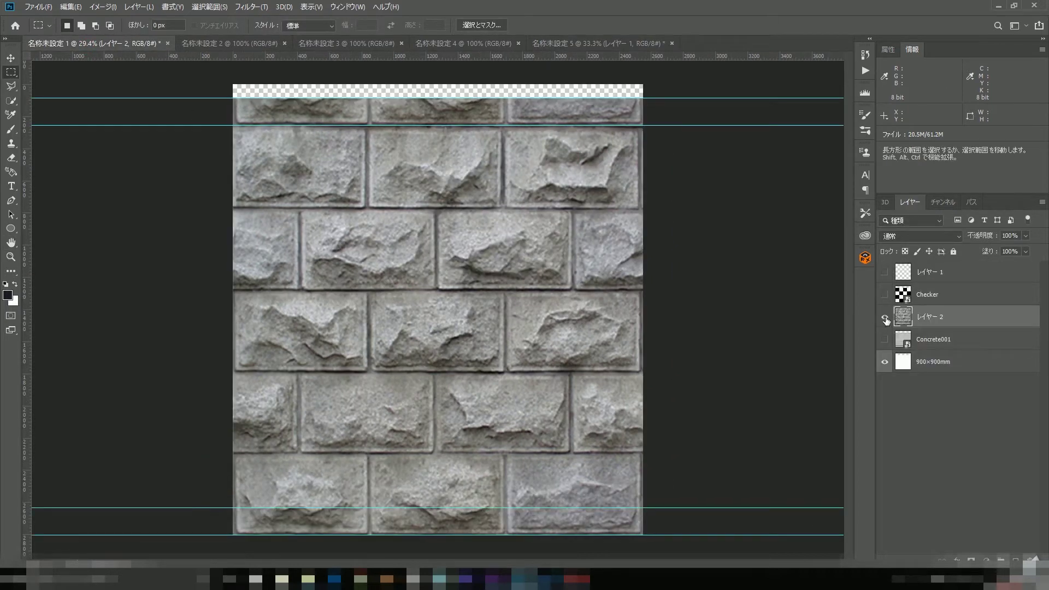
click(886, 318)
click(885, 295)
click(928, 298)
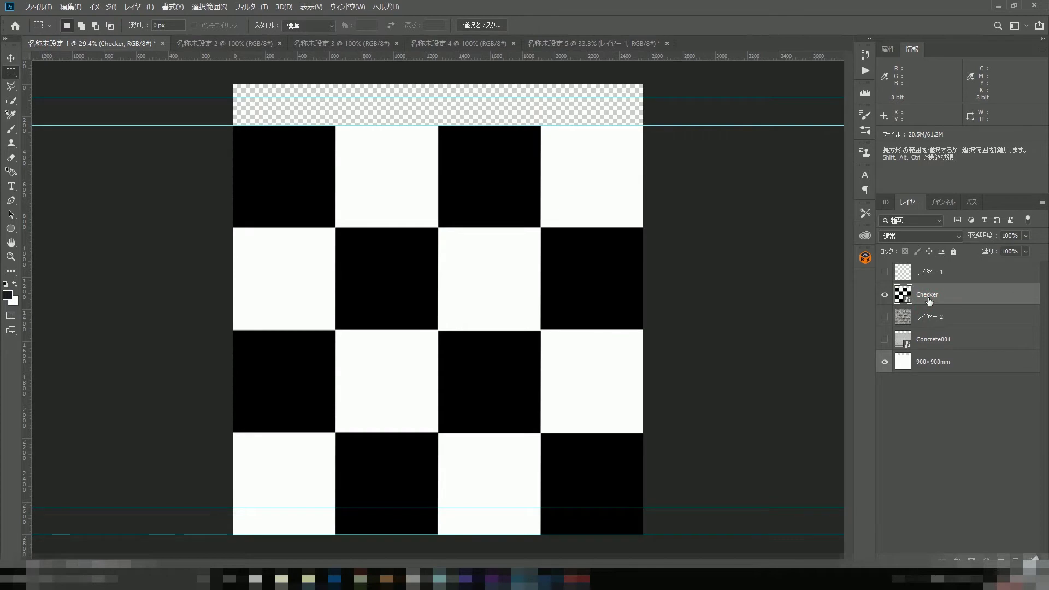
Duplicate the checker's bottom strip, move it to the top, and merge it into Checker.
drag(231, 508, 648, 534)
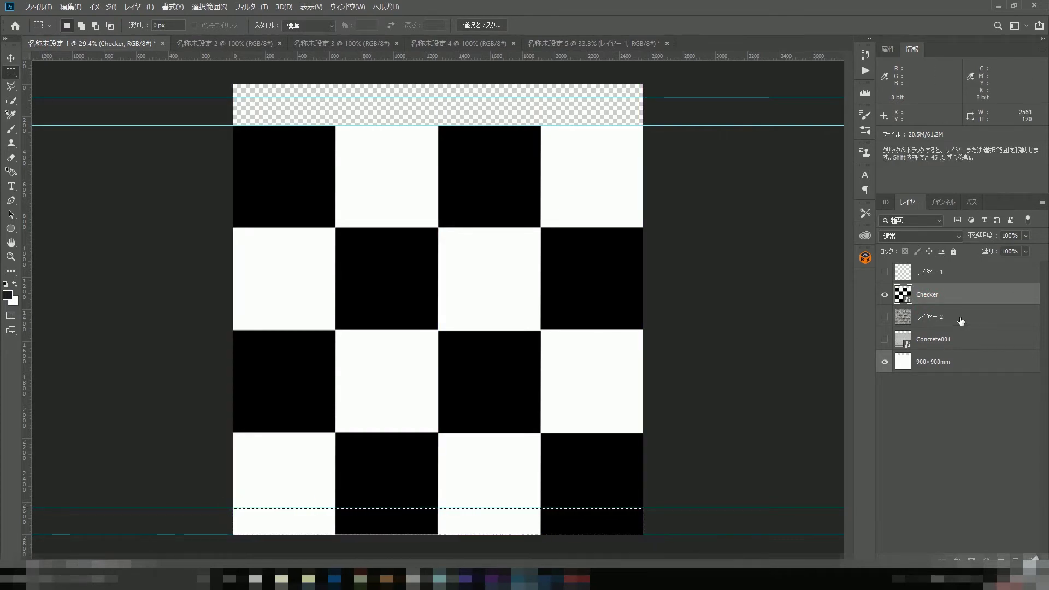
key(ctrl+j)
key(v)
shift+drag(578, 521, 592, 113)
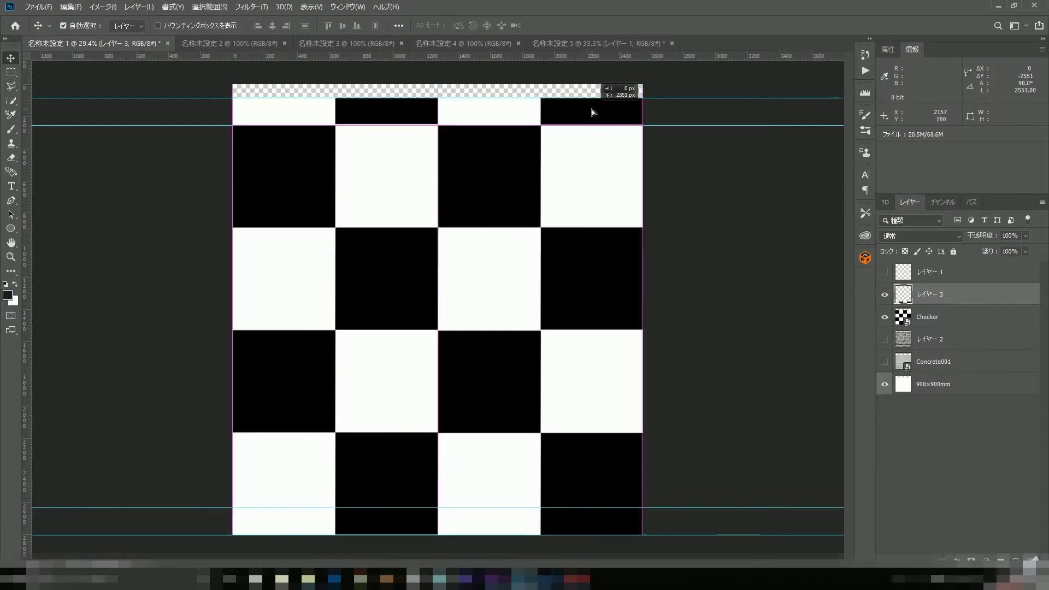
ctrl+click(927, 316)
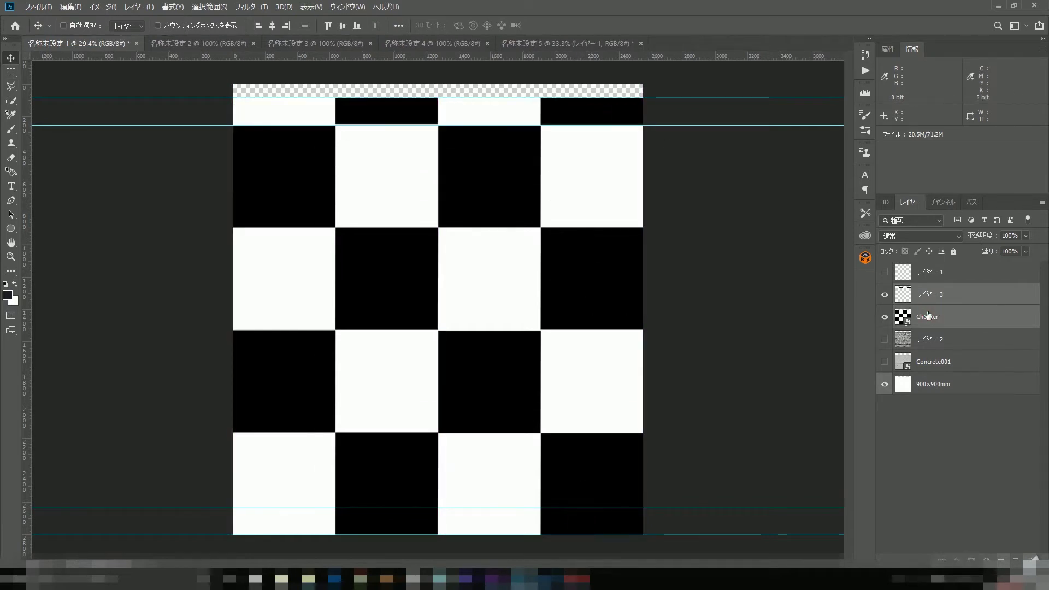
key(ctrl+e)
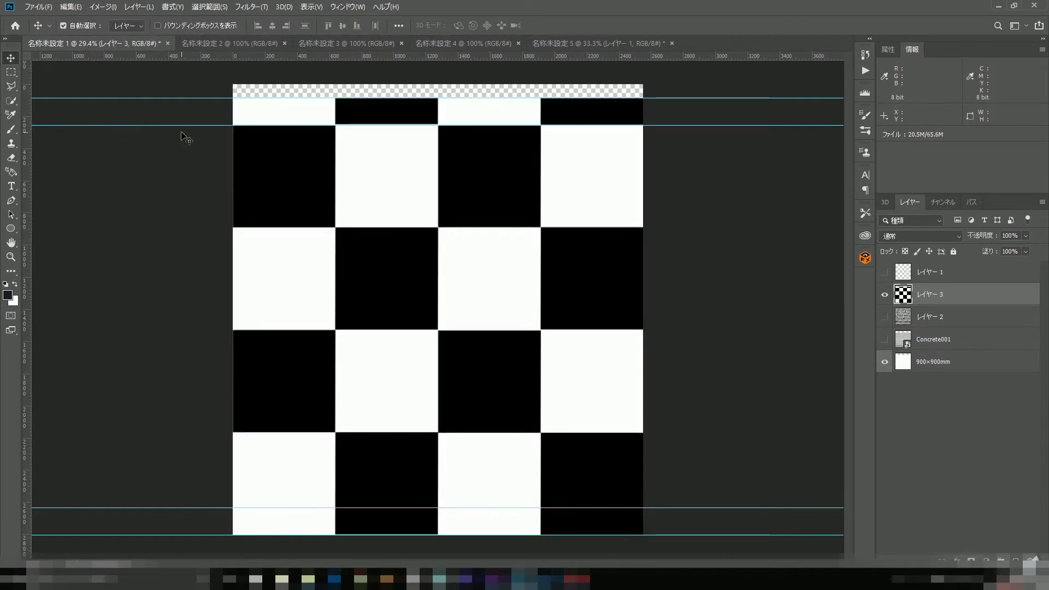
Copy the square checker tile between the guides into new document 名称未設定 6.
key(m)
drag(229, 96, 643, 507)
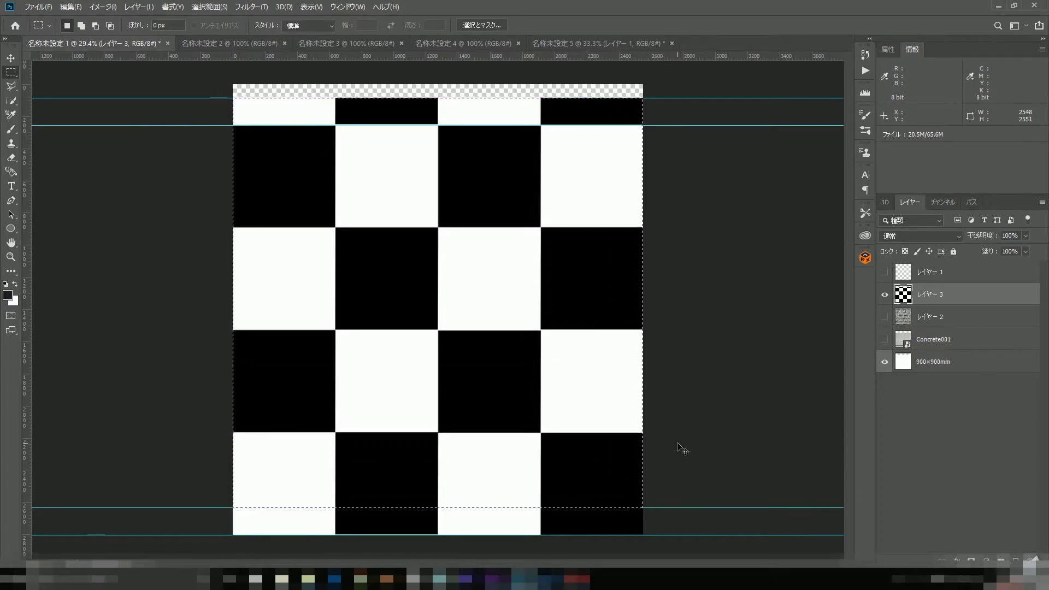
key(ctrl+n)
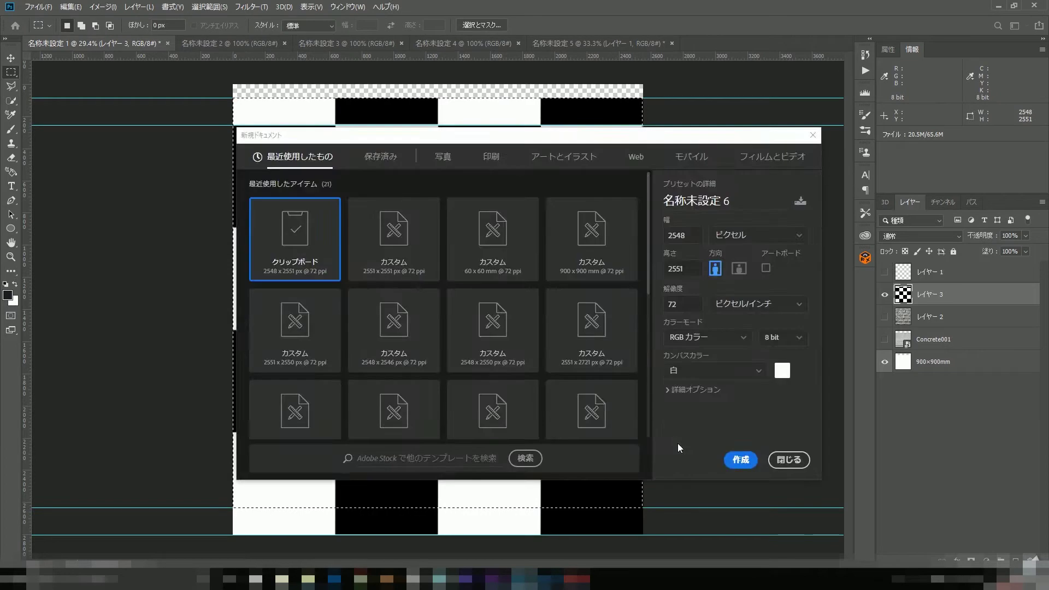
key(Return)
key(ctrl+v)
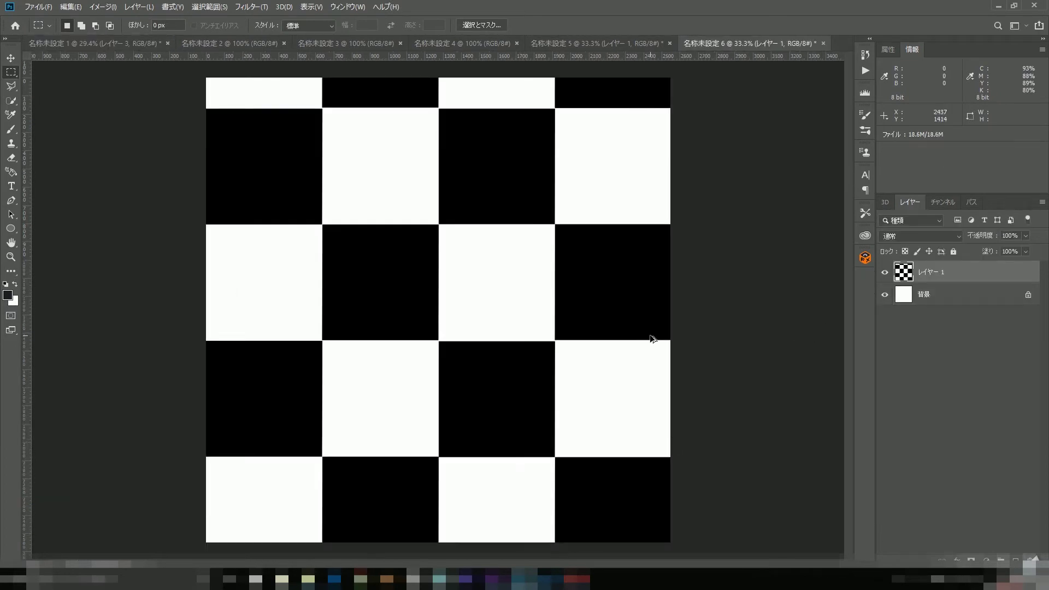
Check the checker tile's canvas size in millimetres.
key(ctrl+alt+c)
click(792, 167)
click(781, 207)
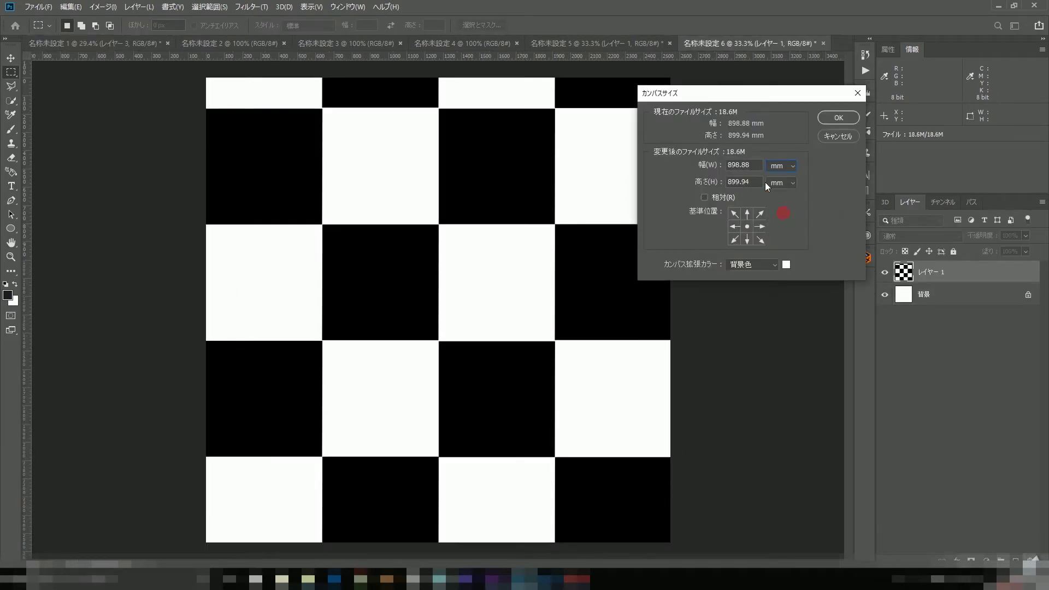
click(839, 118)
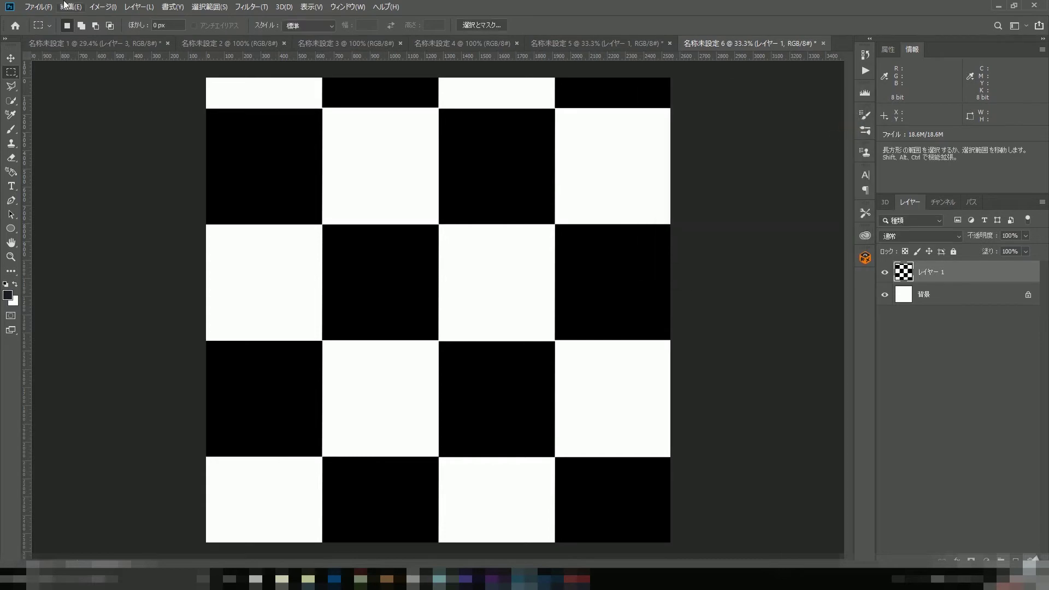
Save the checker tile as a quality-12 JPEG, replacing Checker_RePlace.jpg.
click(38, 7)
click(104, 129)
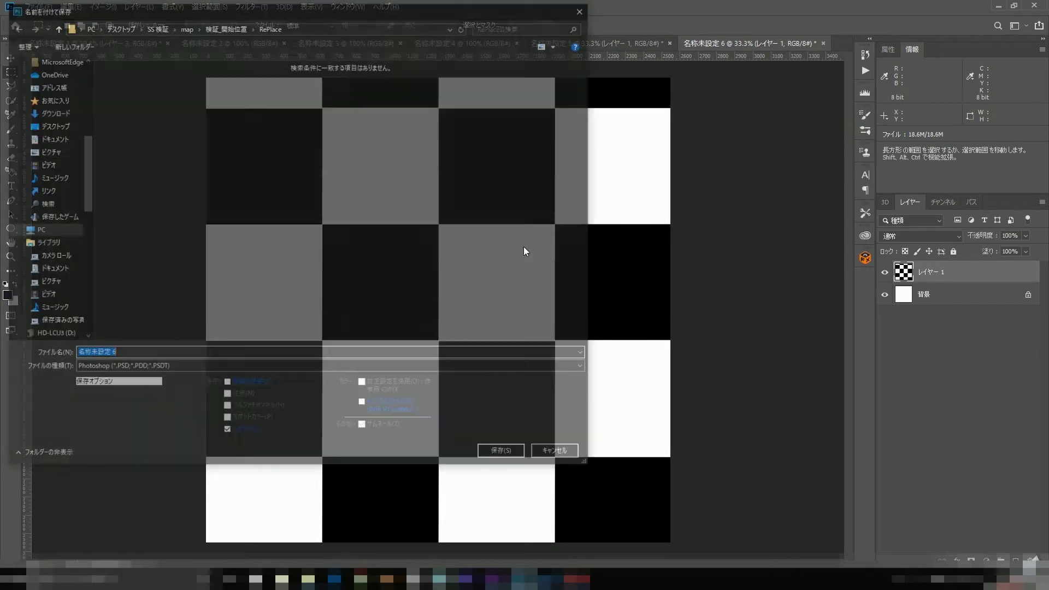
click(393, 368)
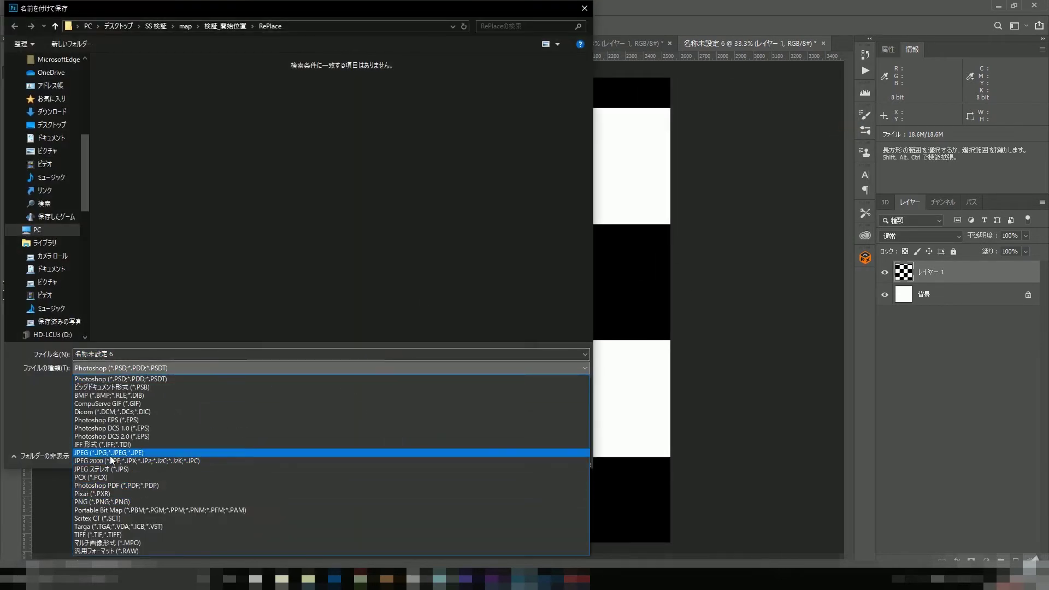
click(112, 454)
click(110, 97)
click(505, 454)
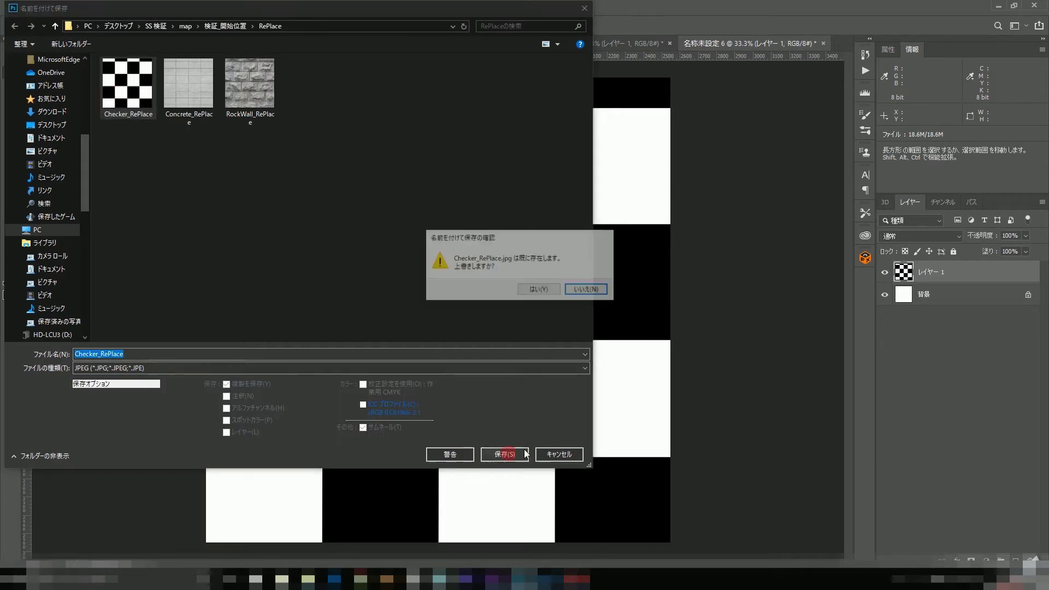
click(547, 290)
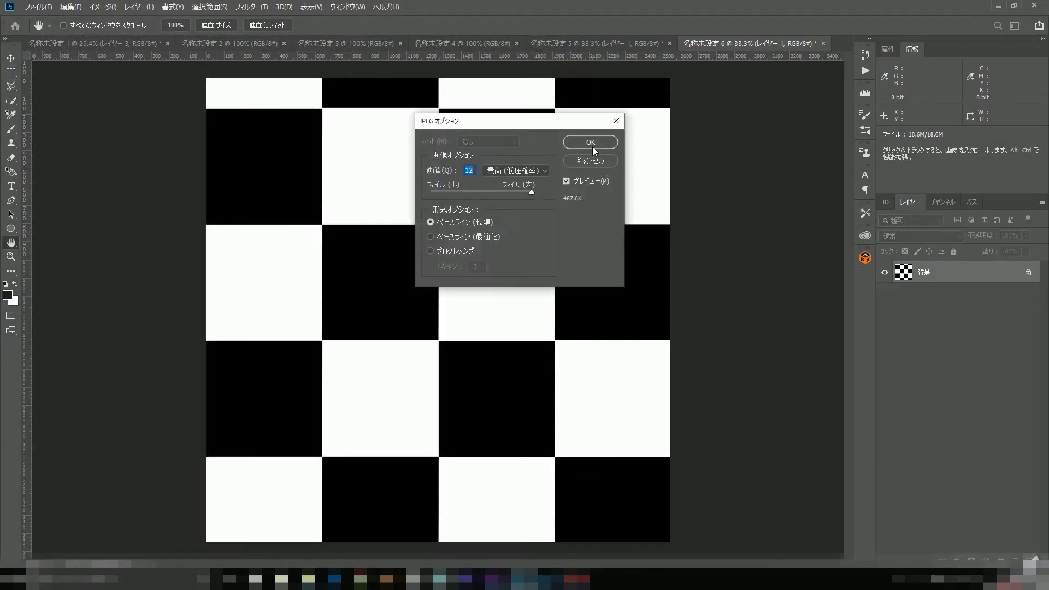
click(593, 143)
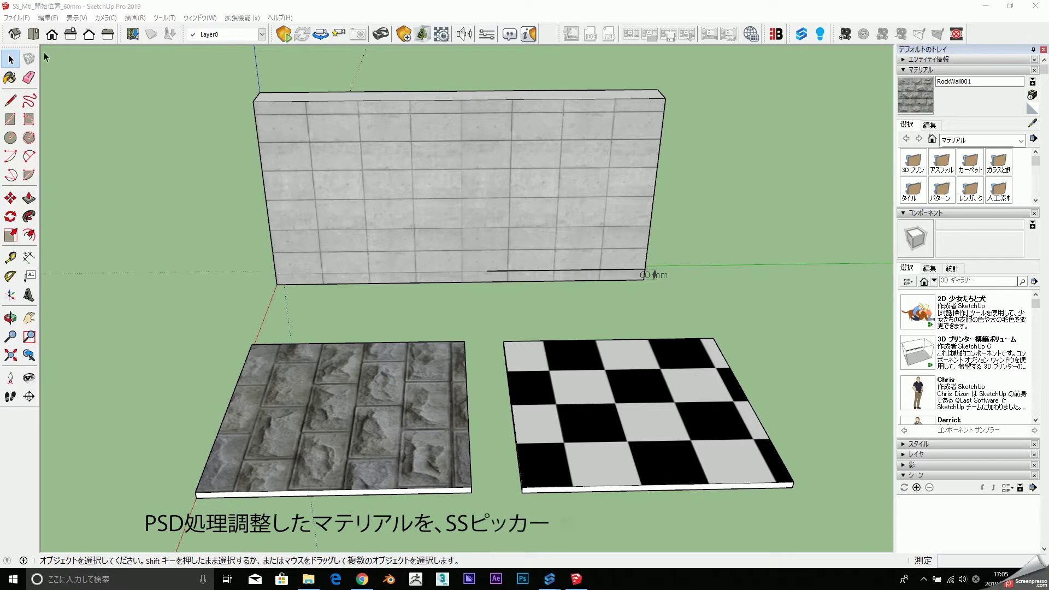
Import RockWall_RePlace as a texture and map it corner to corner on the first slab.
click(16, 17)
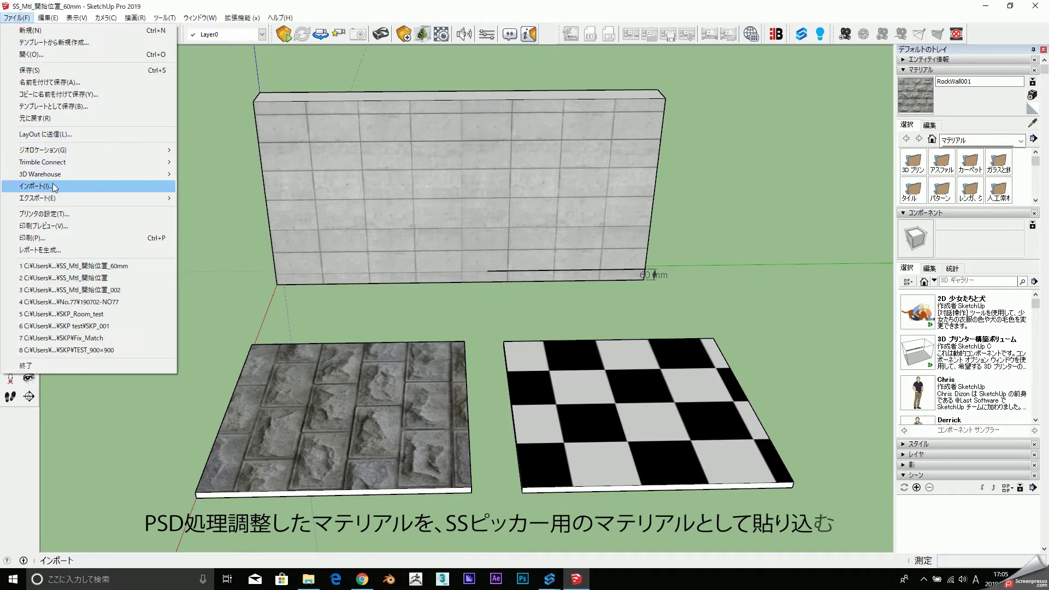
click(36, 186)
click(263, 115)
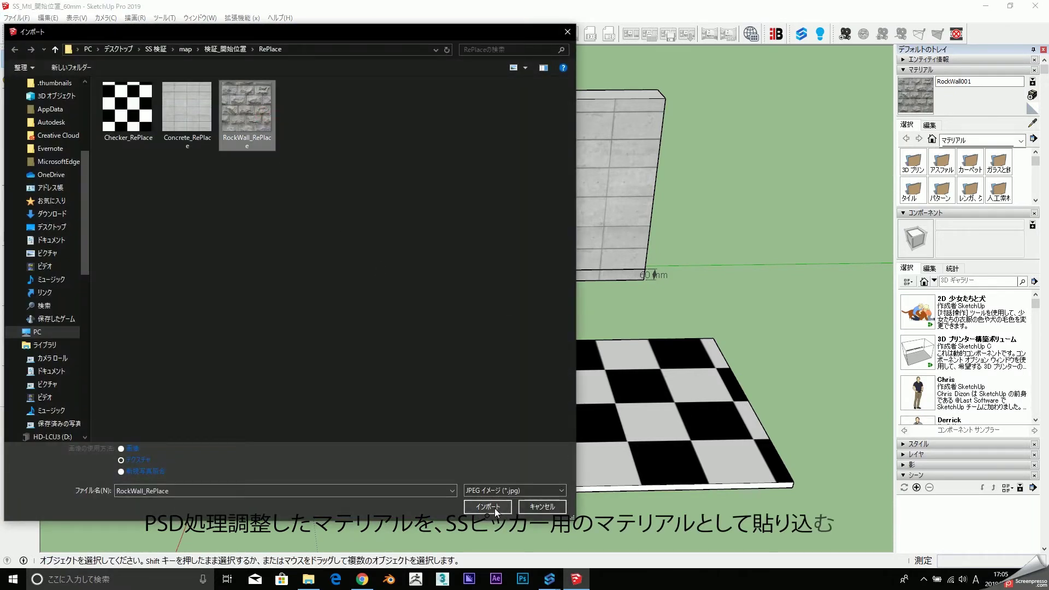
click(488, 506)
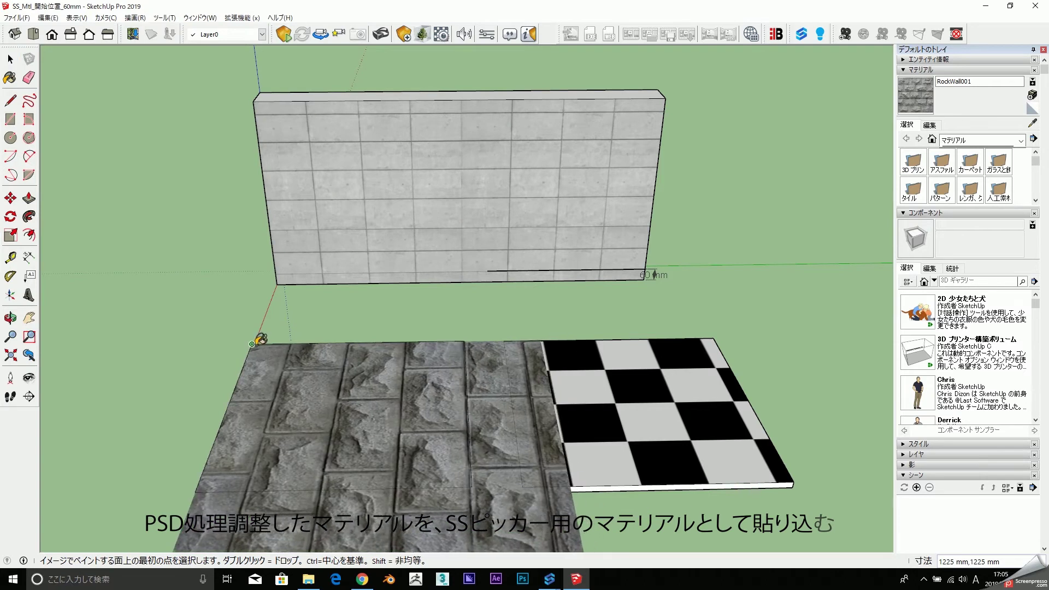
click(252, 344)
click(471, 487)
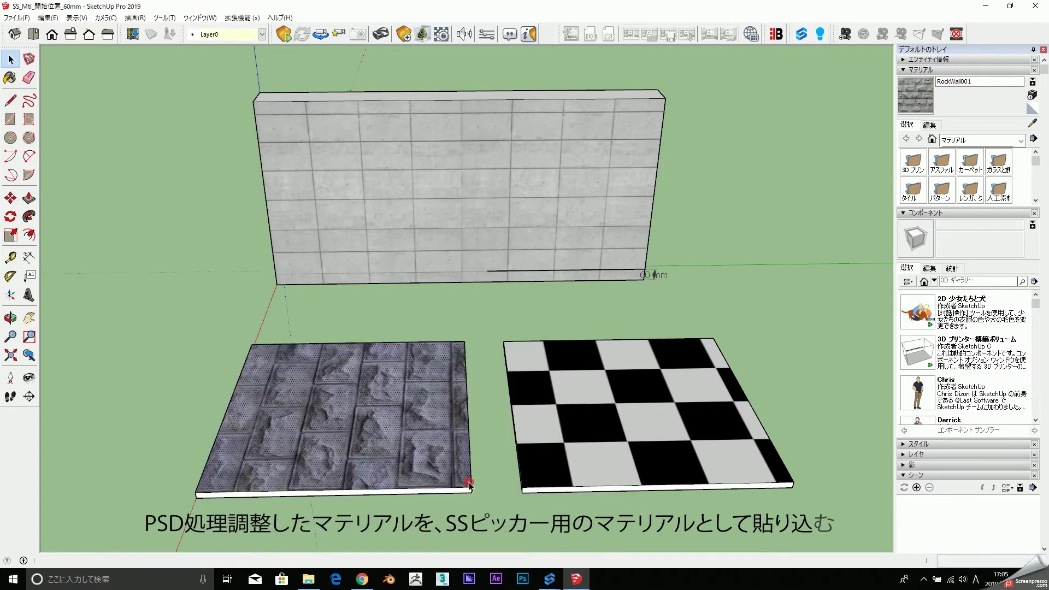
Import Checker_RePlace as a texture and map it corner to corner on the other slab.
click(17, 18)
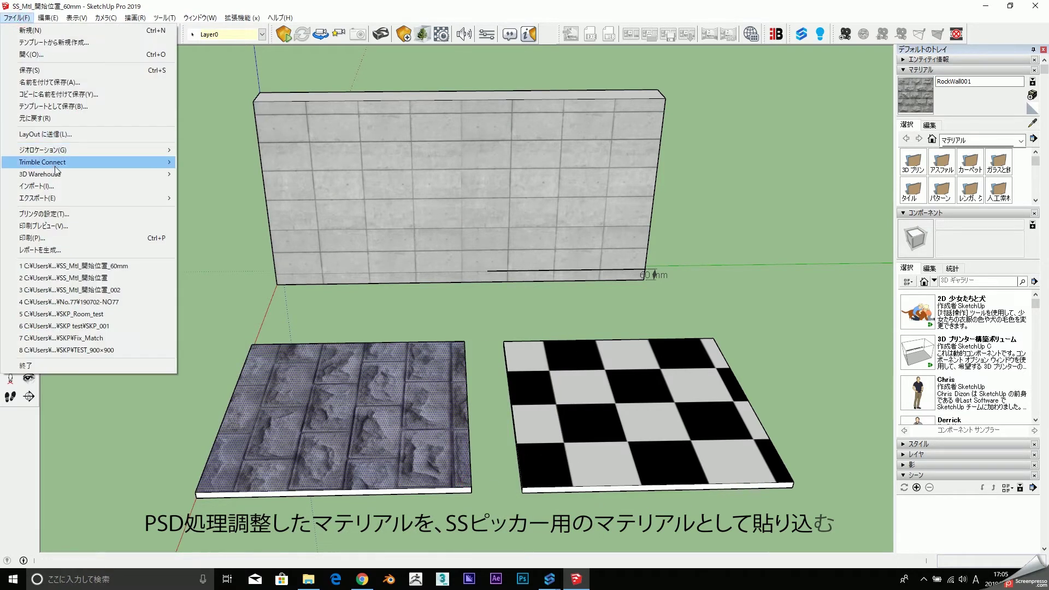
click(55, 186)
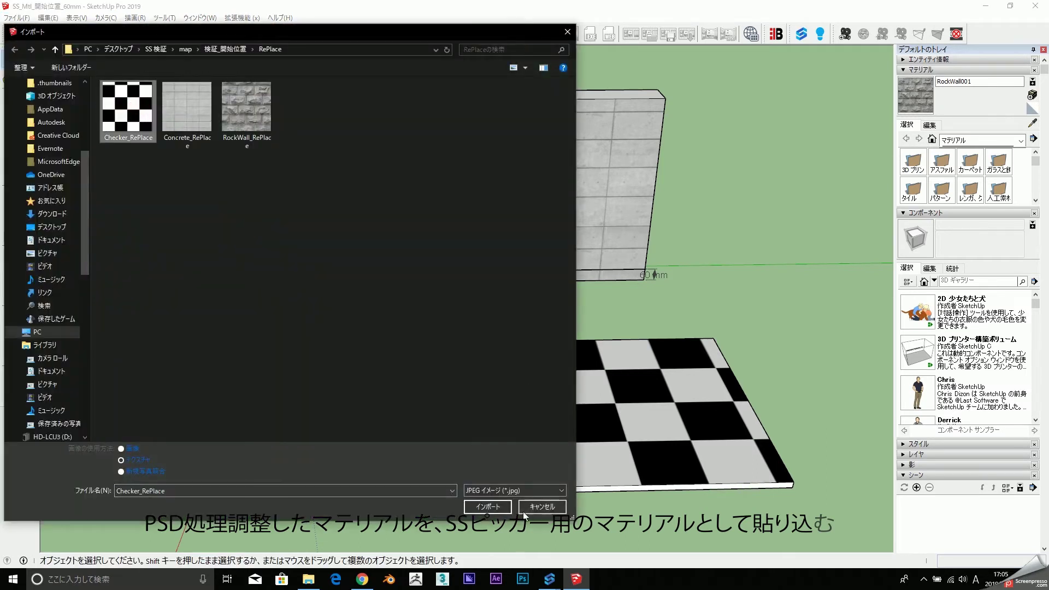
click(487, 505)
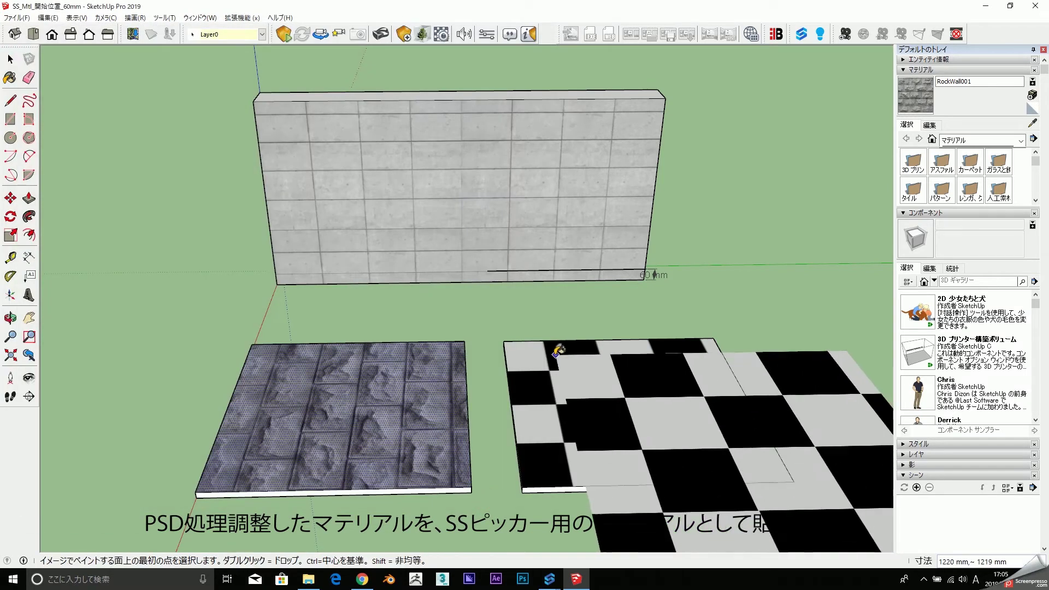
click(504, 341)
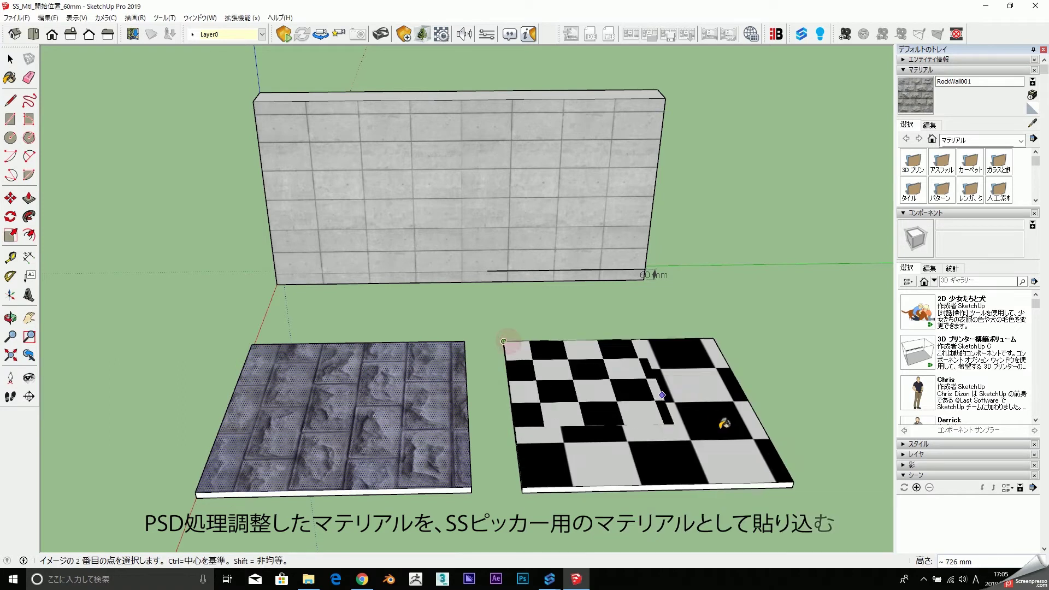
click(794, 481)
mouse_move(816, 427)
middle_down()
mouse_move(755, 359)
mouse_move(785, 374)
middle_up()
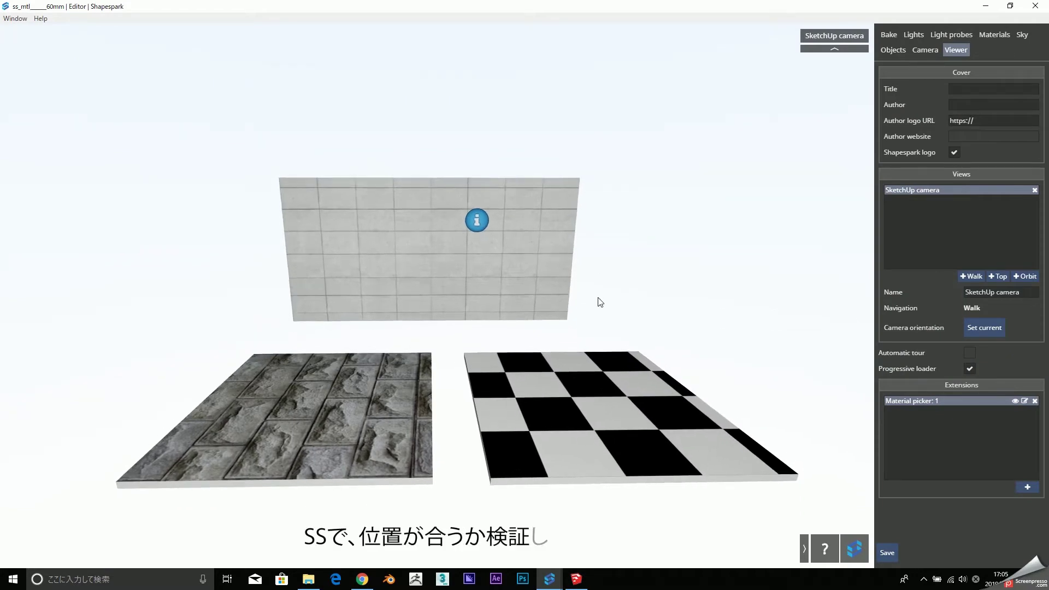
Open the wall's picker and cycle stone, checker and grey materials, ending on grey tiles.
click(477, 221)
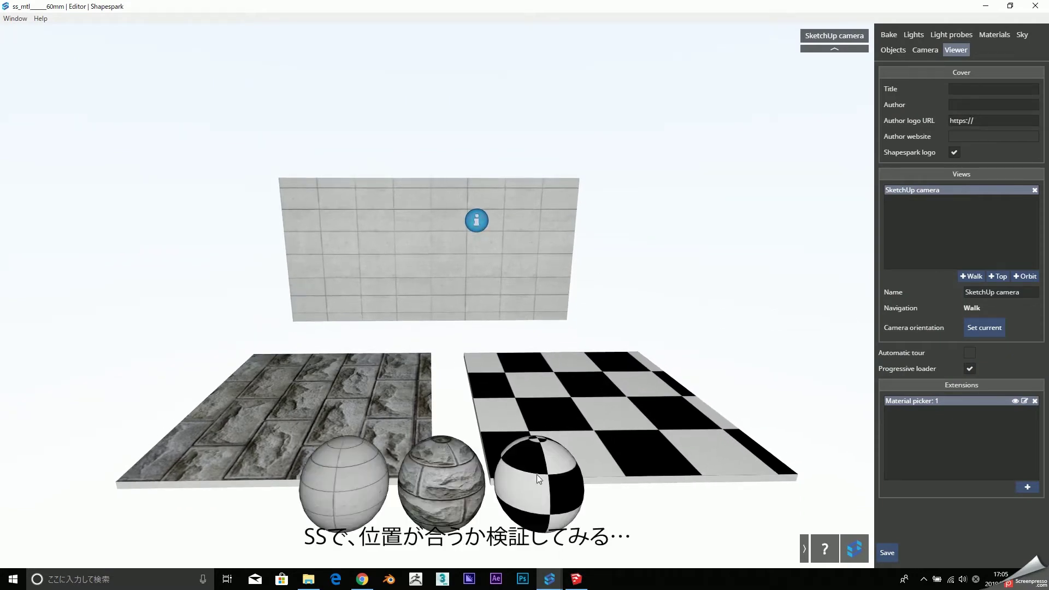
click(447, 492)
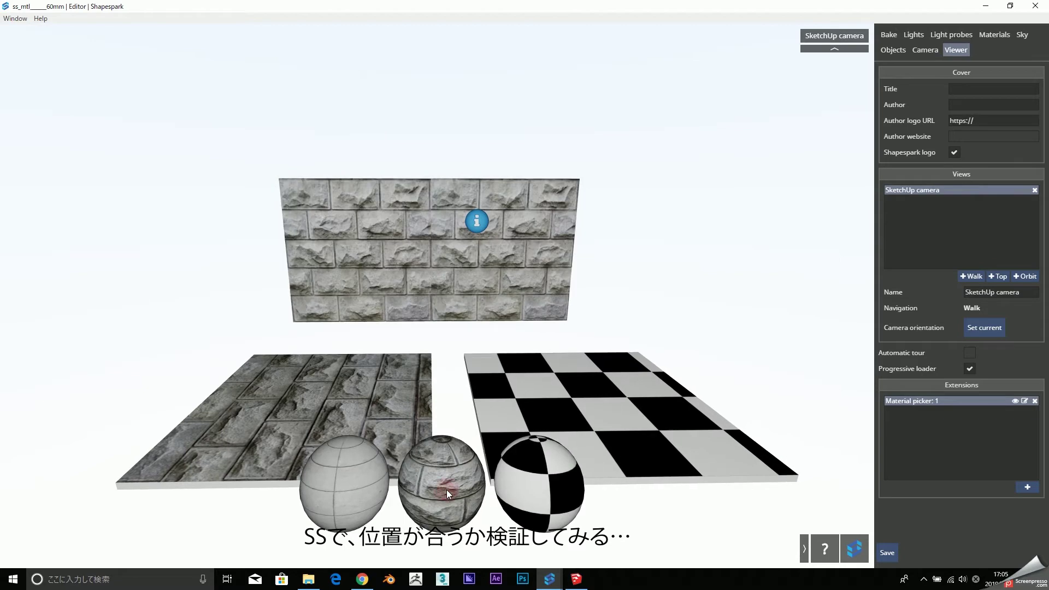
click(555, 440)
click(349, 502)
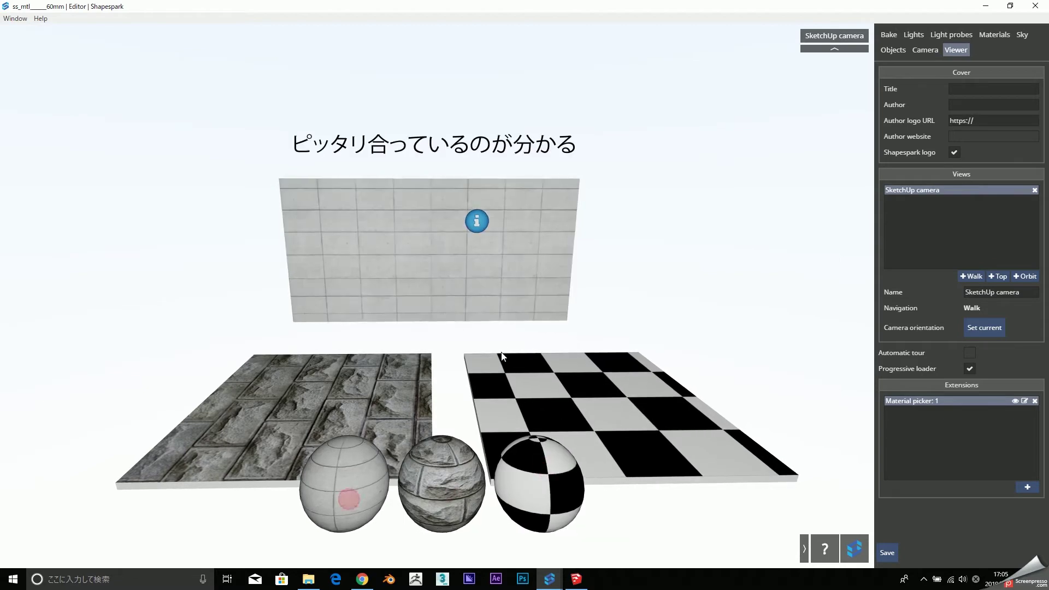
click(441, 473)
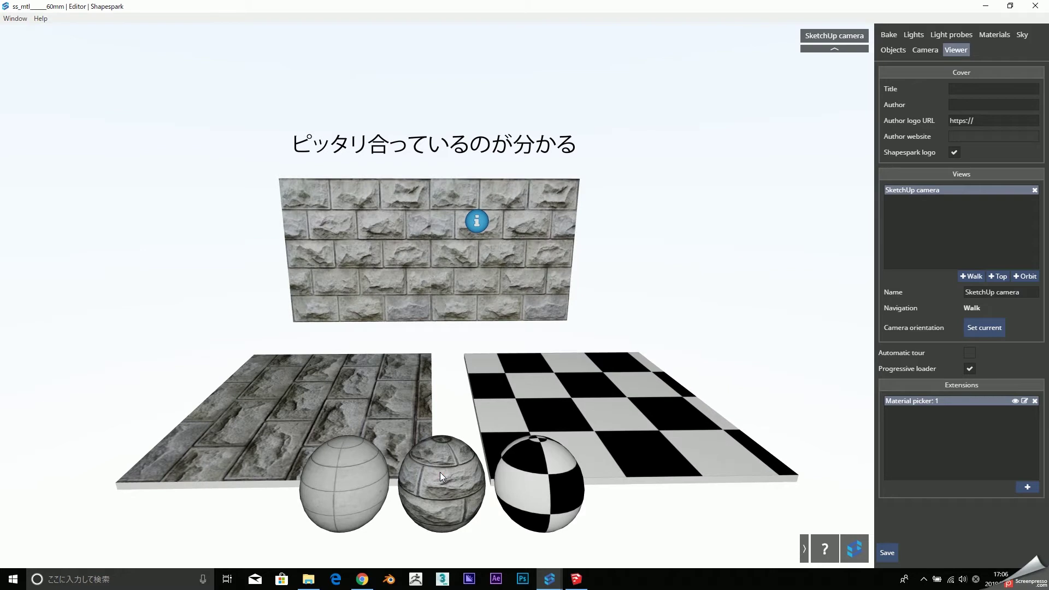
click(540, 475)
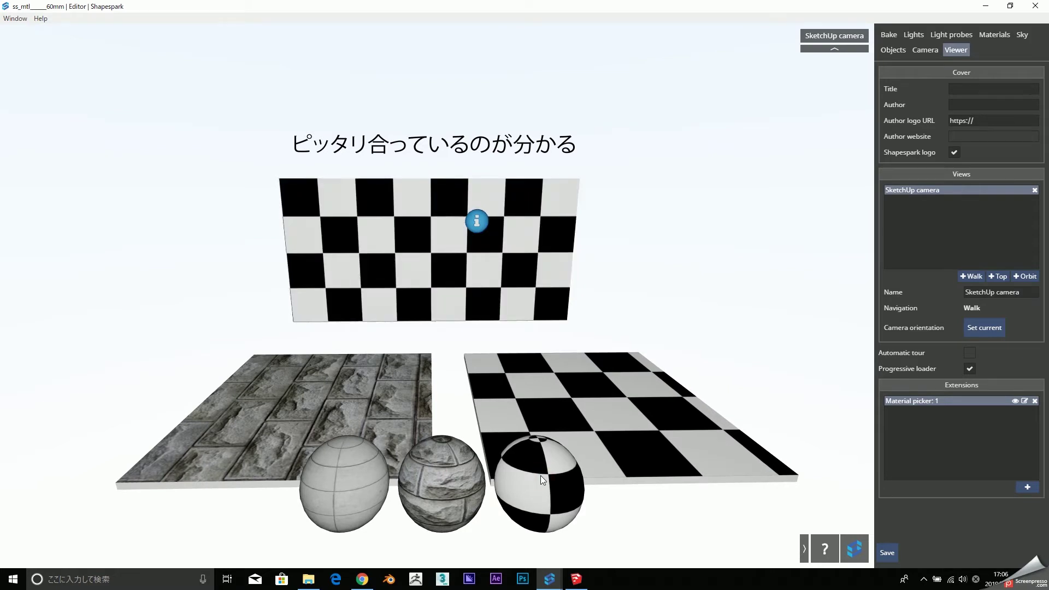
click(451, 477)
click(376, 472)
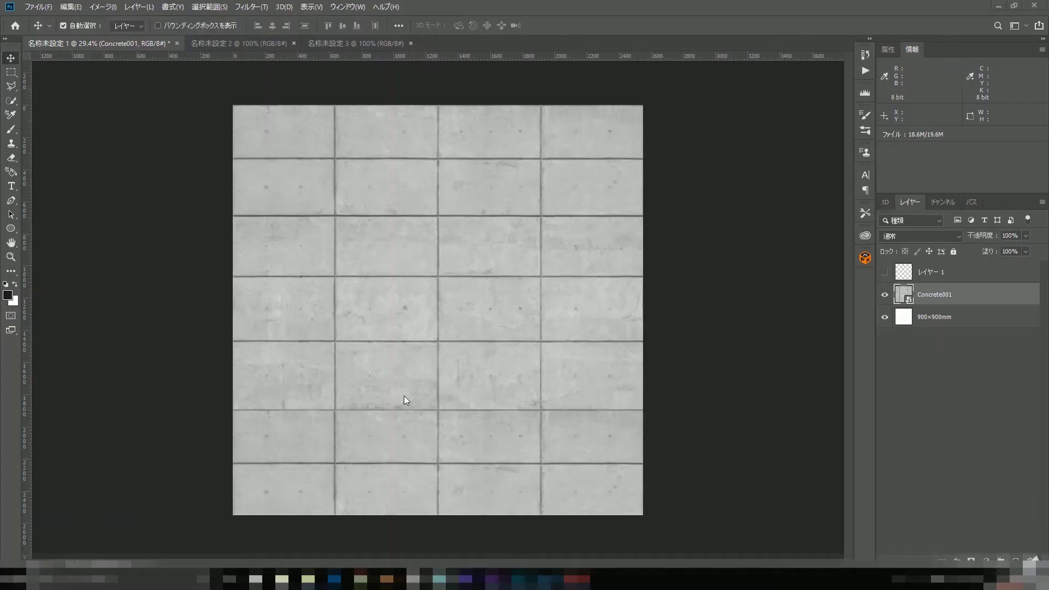
Use the white square to place top, bottom and 60 mm band guides, then delete Layer 1.
click(936, 276)
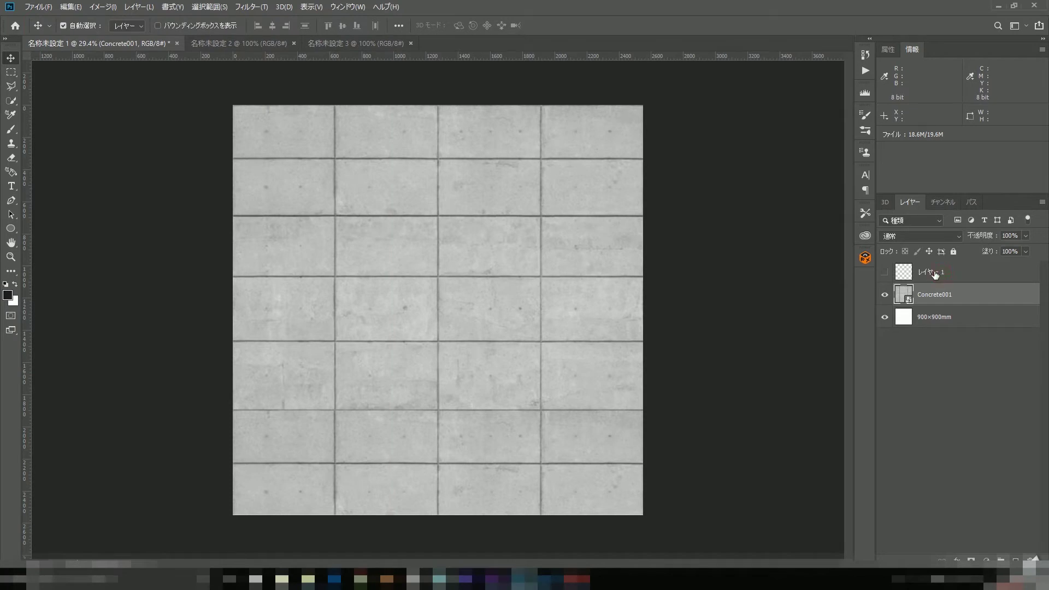
drag(441, 311, 249, 505)
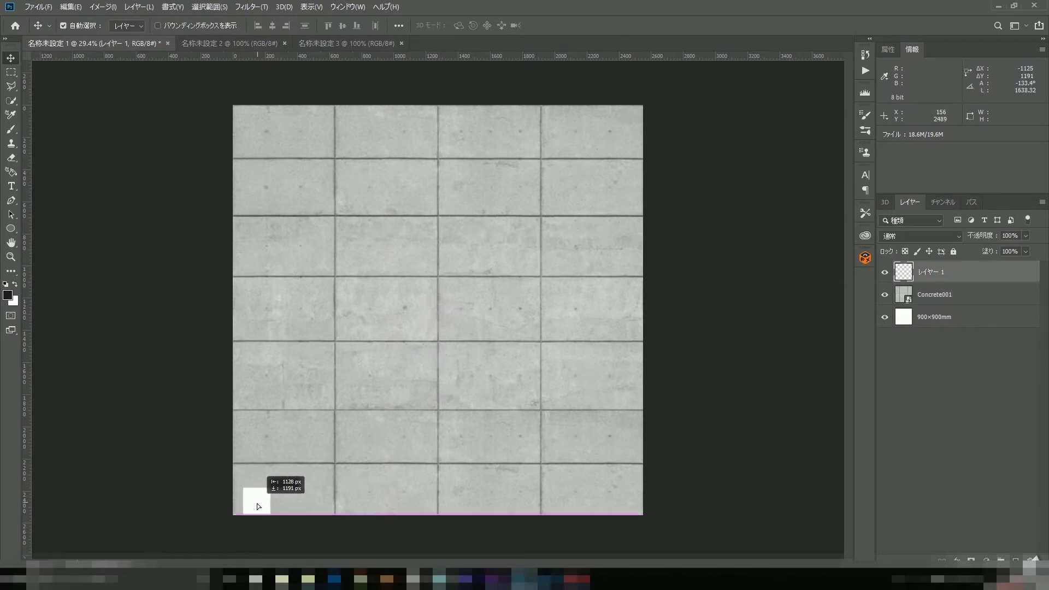
drag(545, 56, 552, 487)
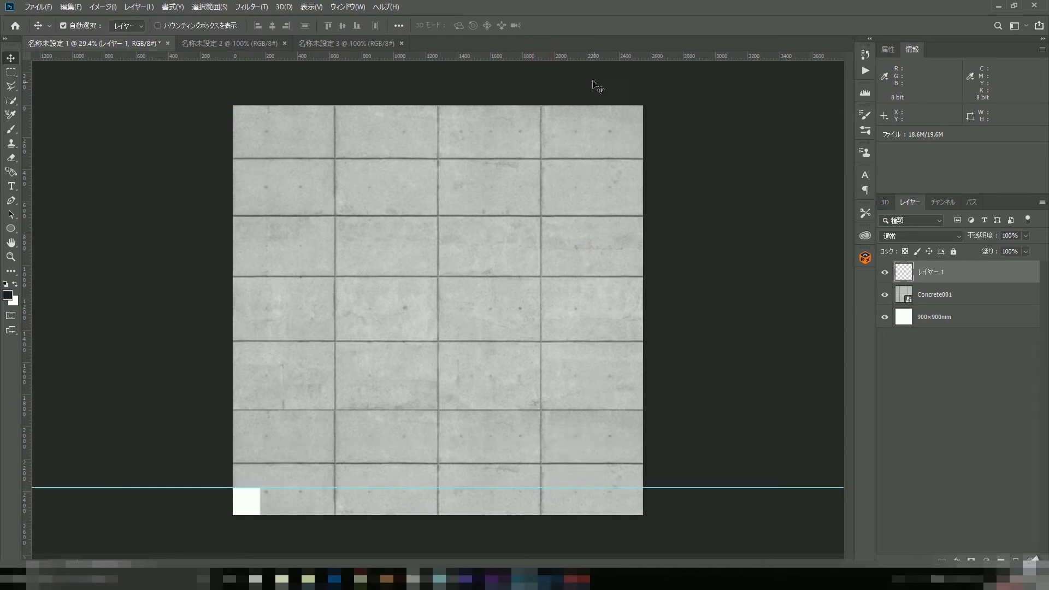
drag(583, 58, 571, 515)
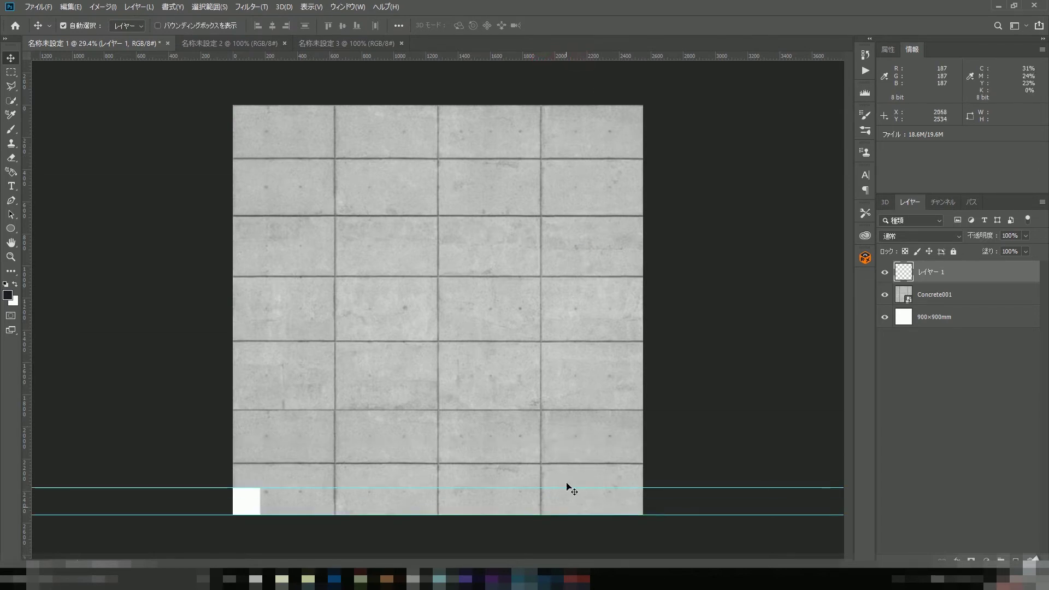
drag(552, 55, 550, 107)
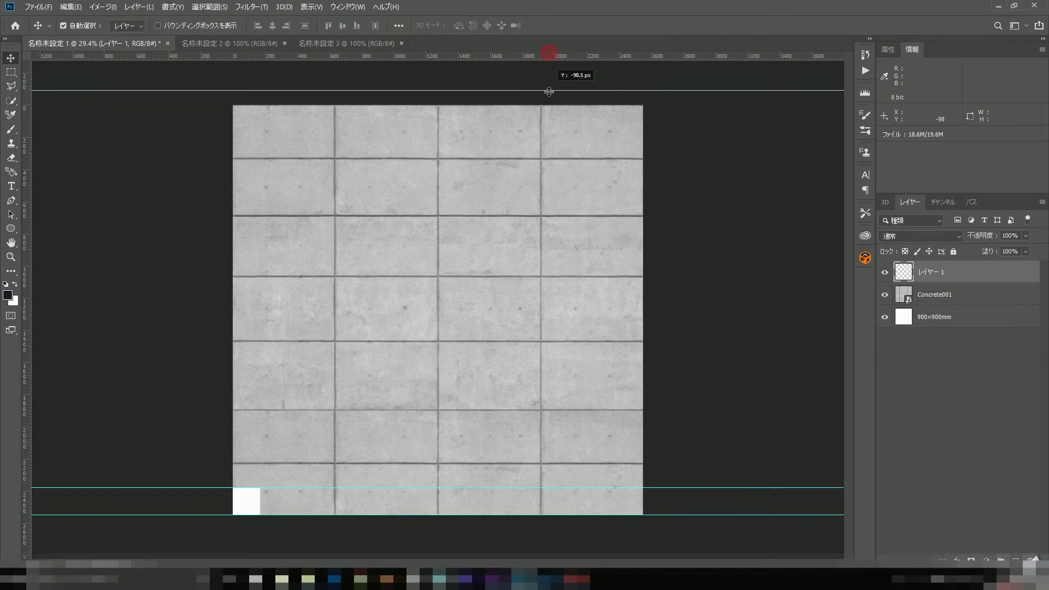
click(885, 273)
drag(948, 296, 1032, 561)
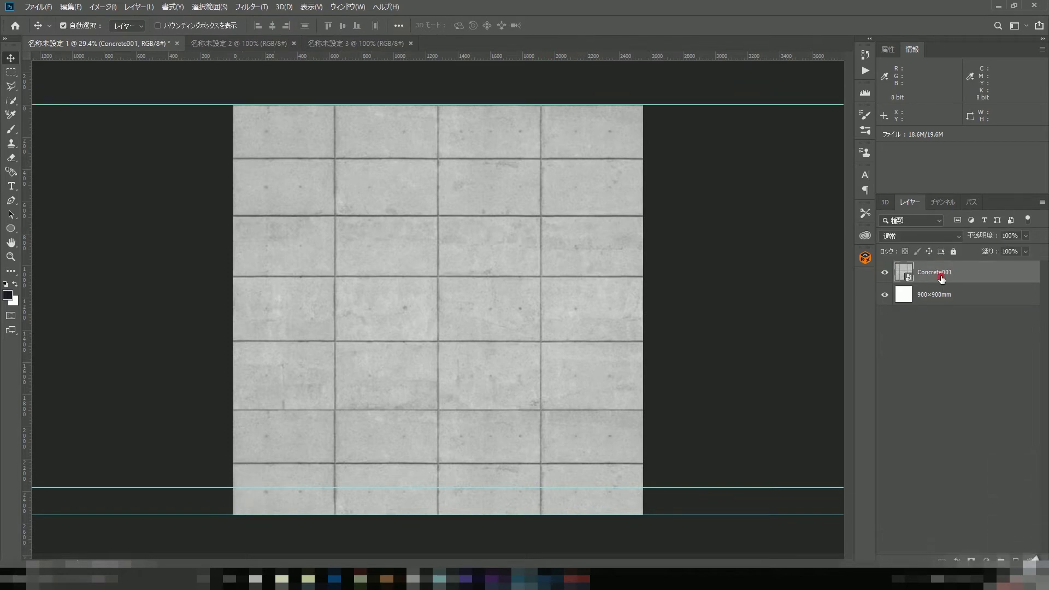
Enlarge the canvas to 110%, shift the concrete texture up, and add a top-edge guide.
key(ctrl+alt+c)
click(785, 182)
text(110)
key(Return)
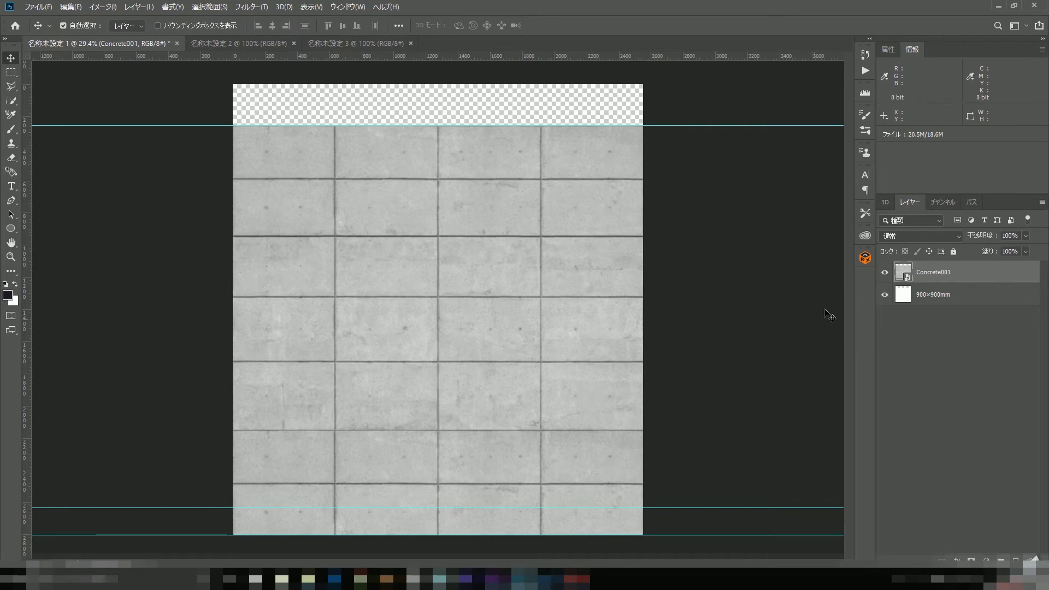
drag(477, 411, 477, 380)
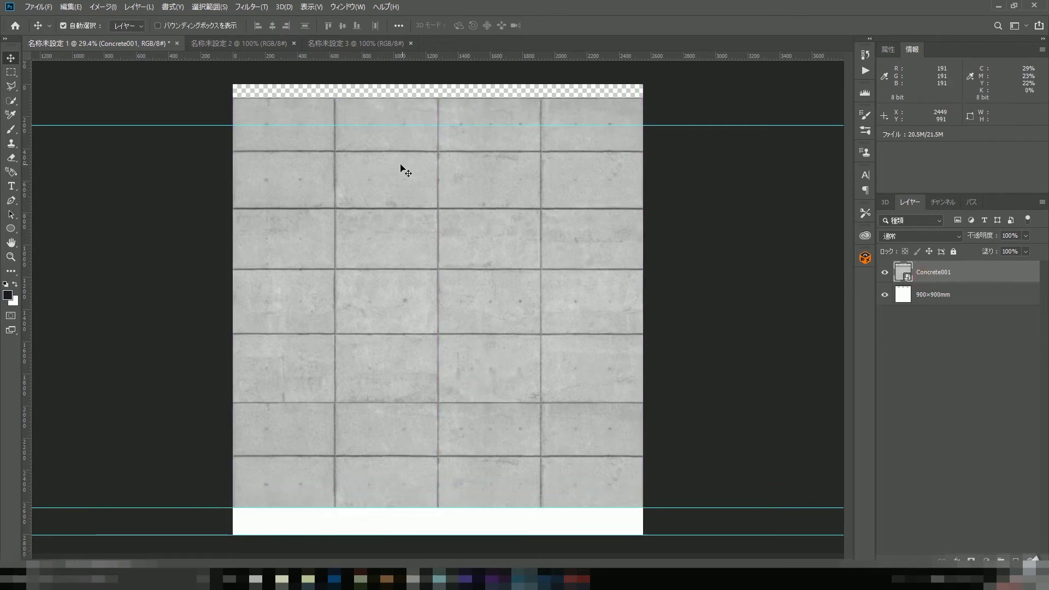
drag(466, 57, 470, 99)
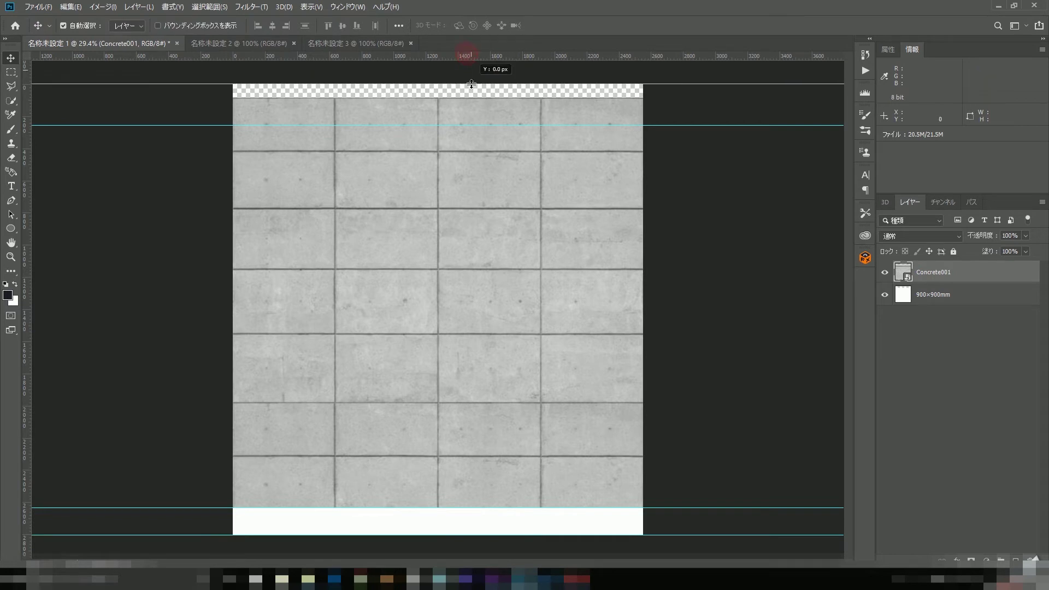
drag(579, 100, 579, 99)
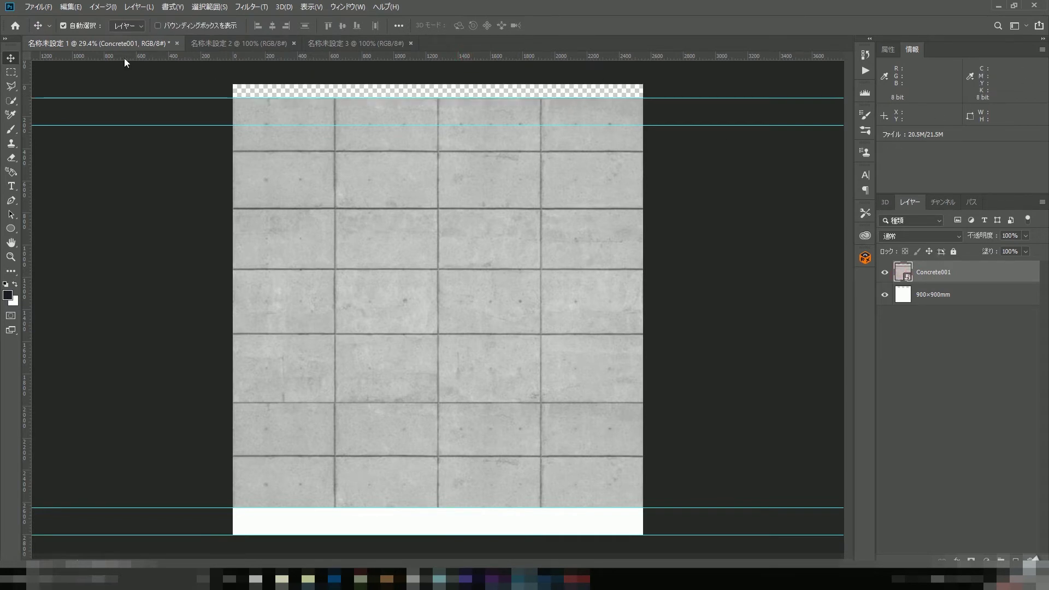
Copy the top concrete band into the empty bottom strip and merge it with Concrete001.
click(11, 71)
drag(231, 99, 673, 126)
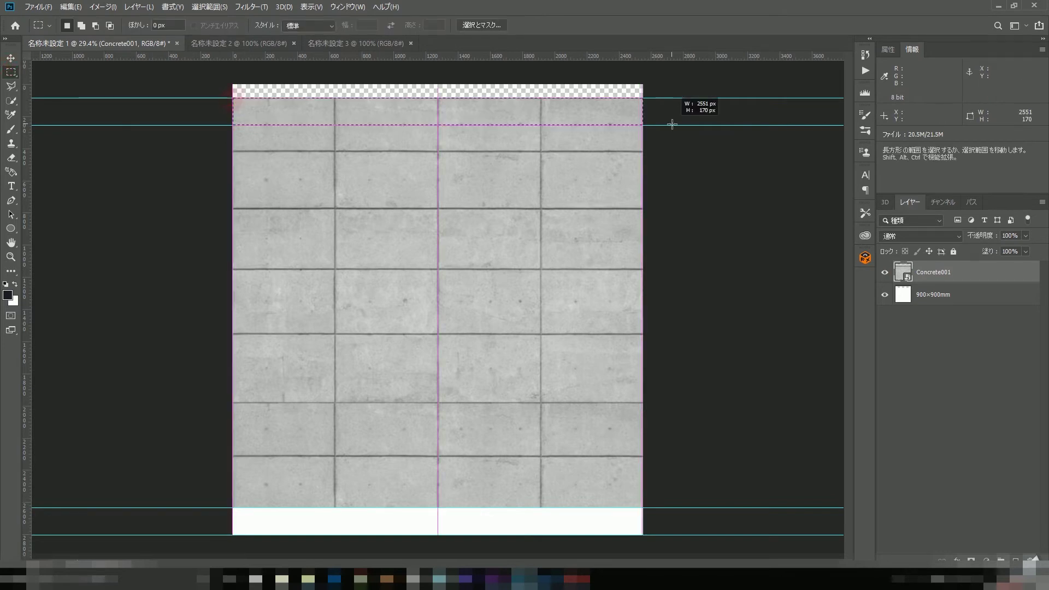
key(ctrl+j)
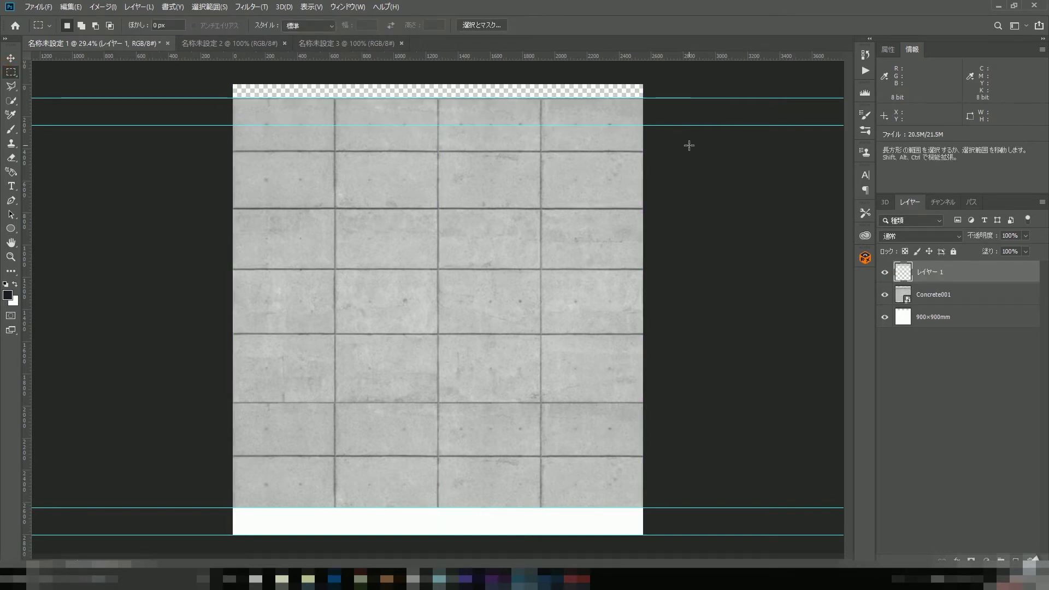
key(v)
mouse_move(610, 113)
mouse_down()
mouse_move(592, 524)
mouse_move(608, 525)
mouse_up()
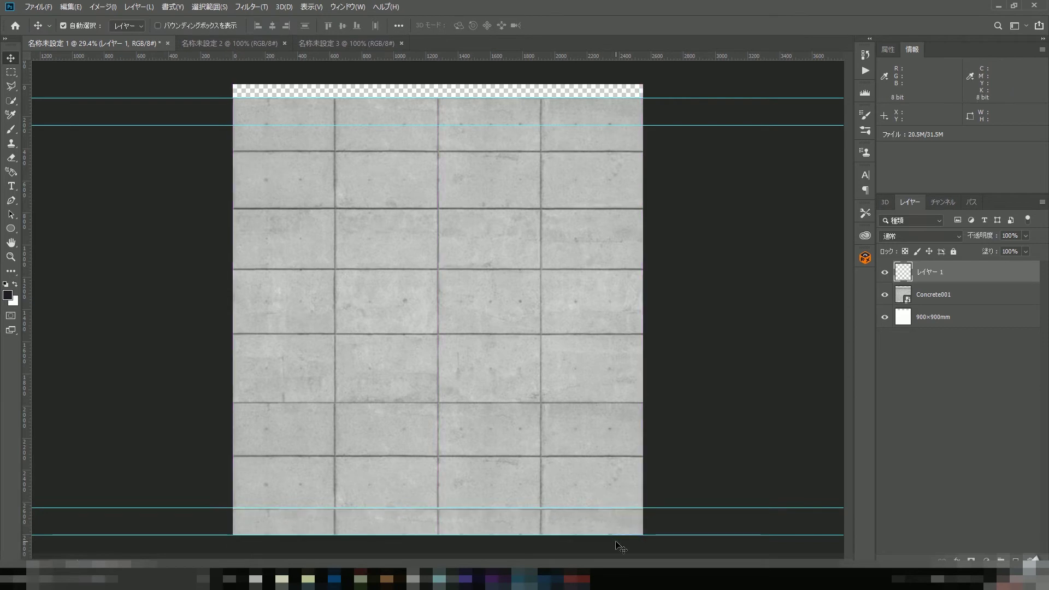
ctrl+click(941, 295)
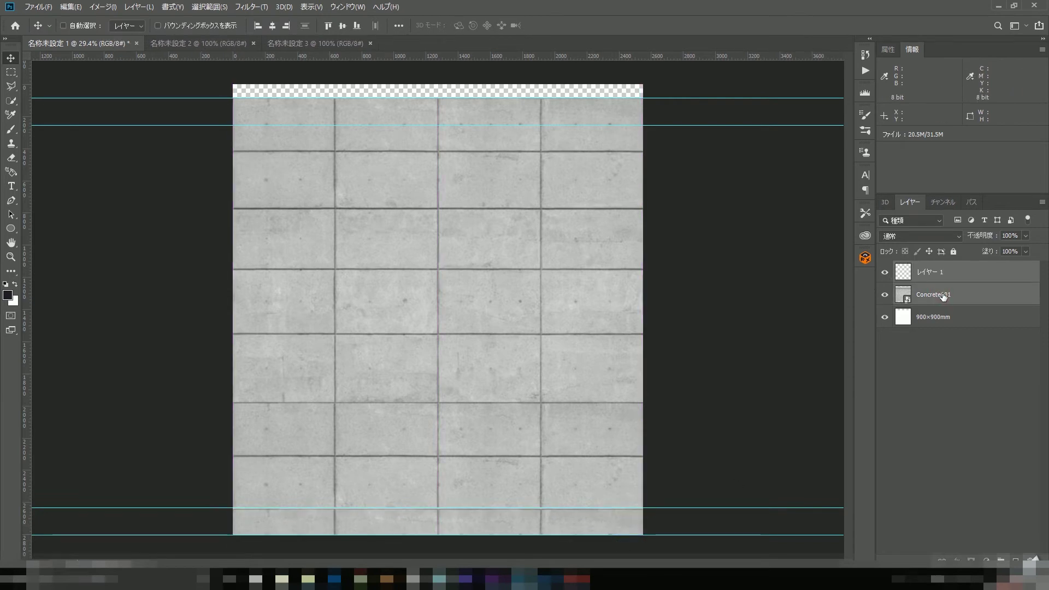
key(ctrl+e)
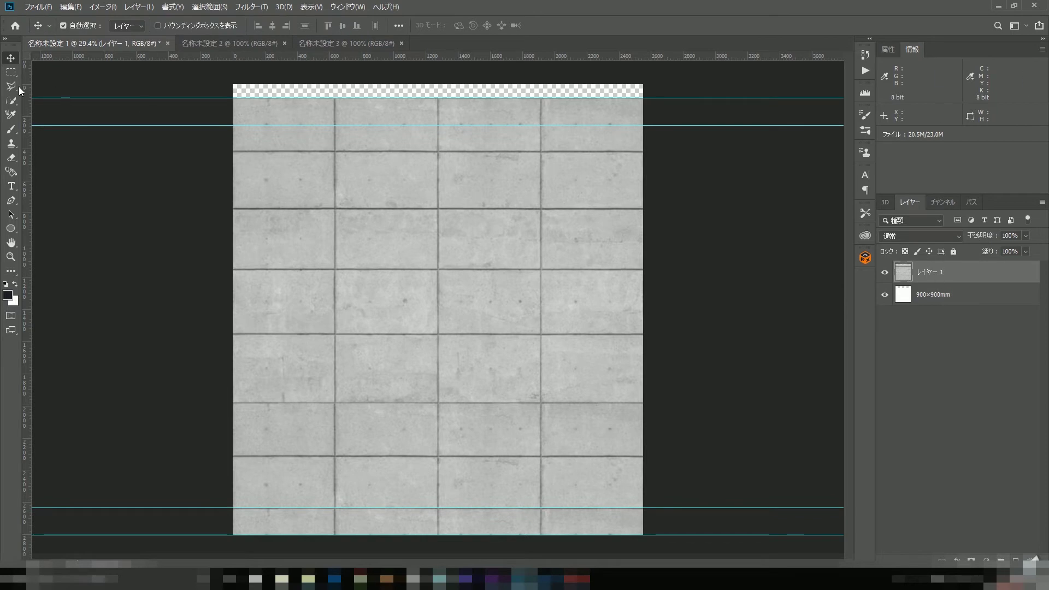
Copy the whole tiled concrete area and start new blank document 名称未設定 4.
click(11, 72)
drag(233, 127, 683, 535)
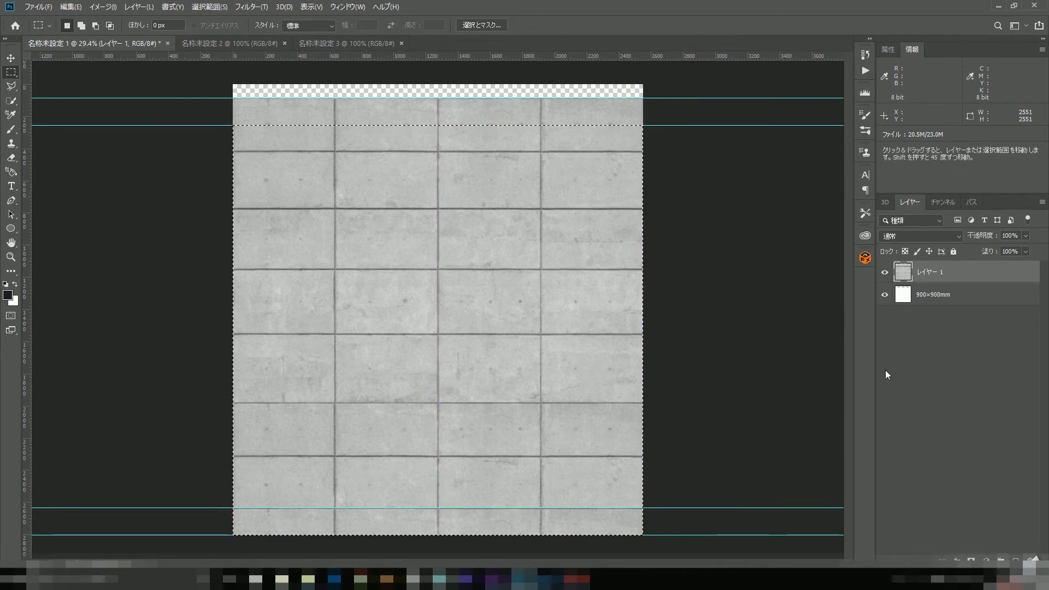
key(ctrl+n)
Paste the concrete tile into the new document and check its canvas size in millimetres.
key(Return)
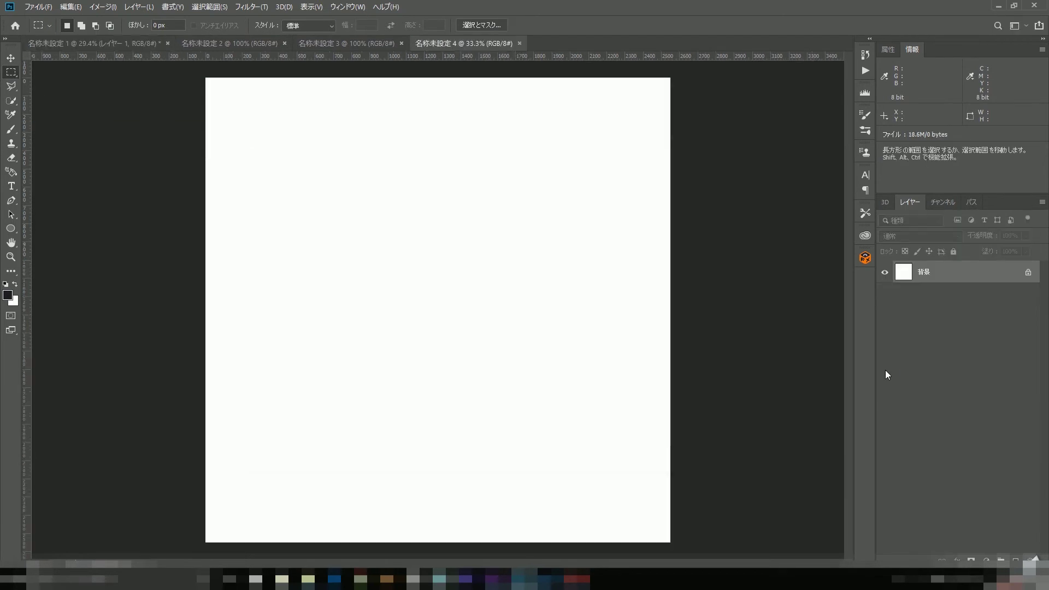
key(ctrl+v)
key(ctrl+alt+c)
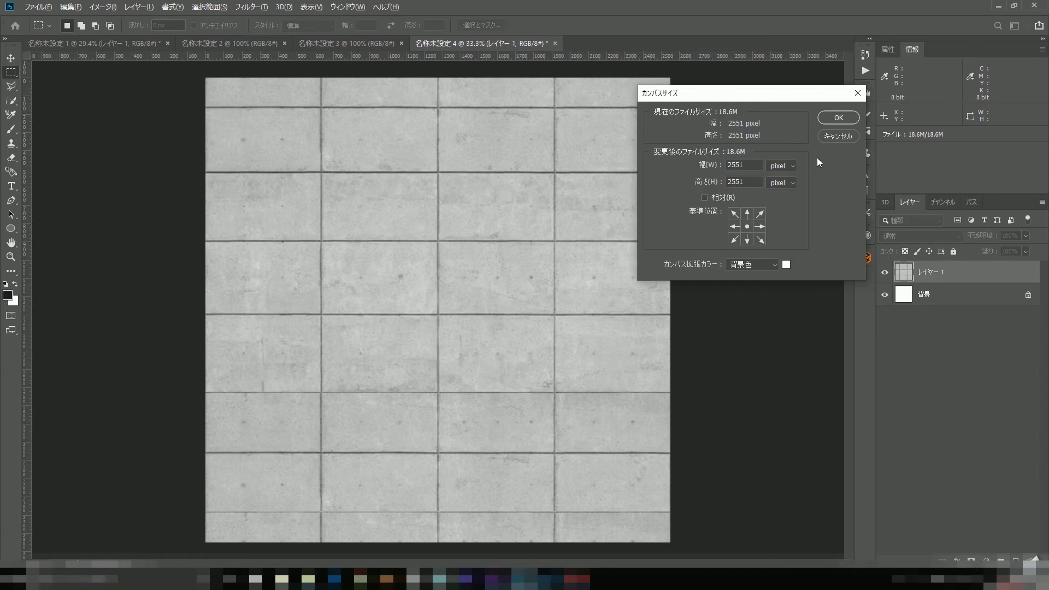
click(780, 204)
click(836, 118)
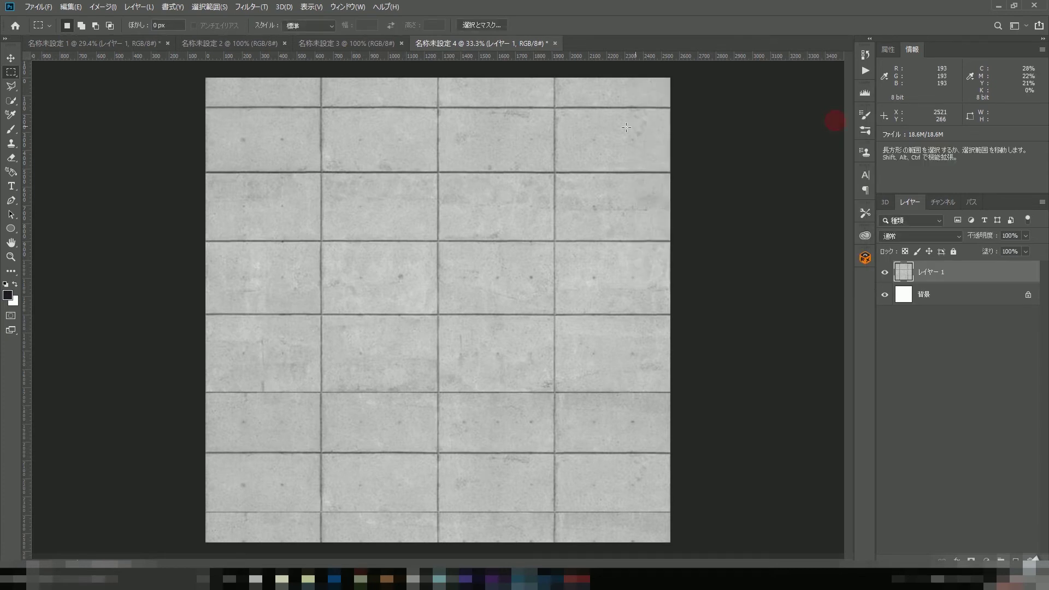
Save the concrete tile as JPEG, overwriting the existing Concrete_RePlace file.
click(43, 8)
click(55, 129)
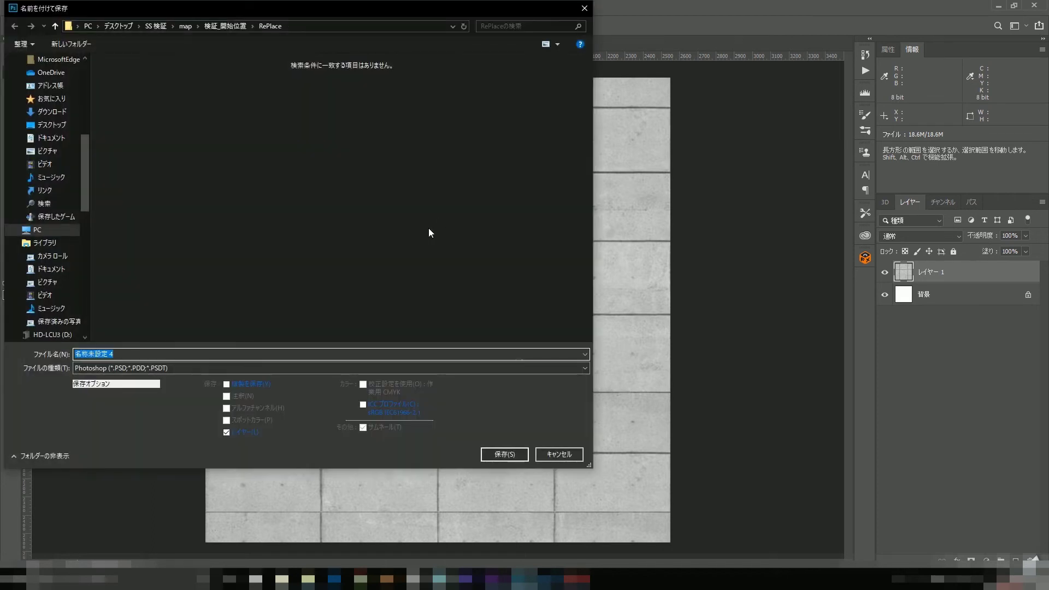
click(198, 369)
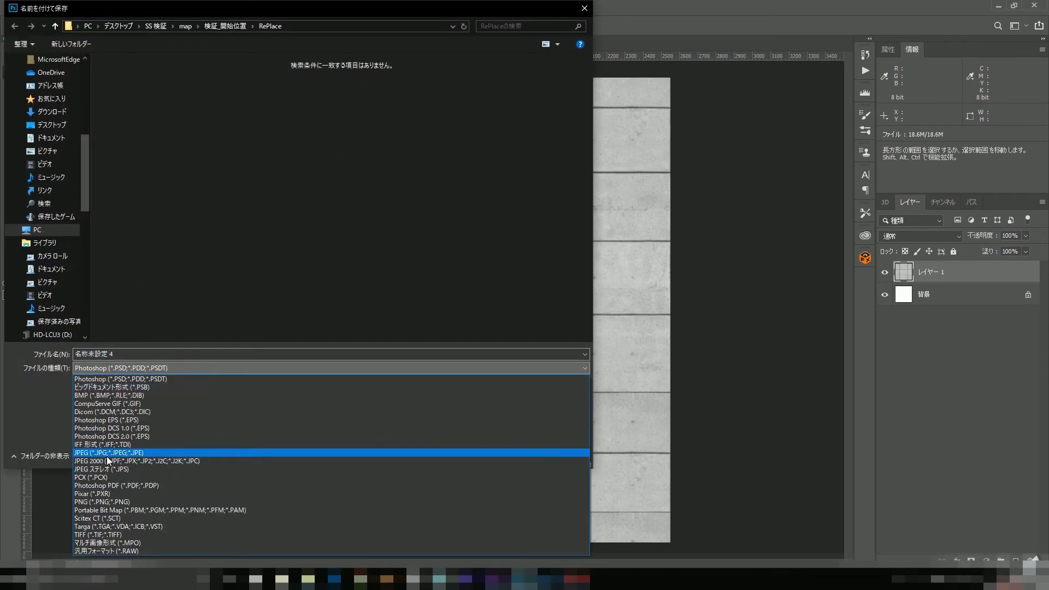
click(107, 457)
click(197, 102)
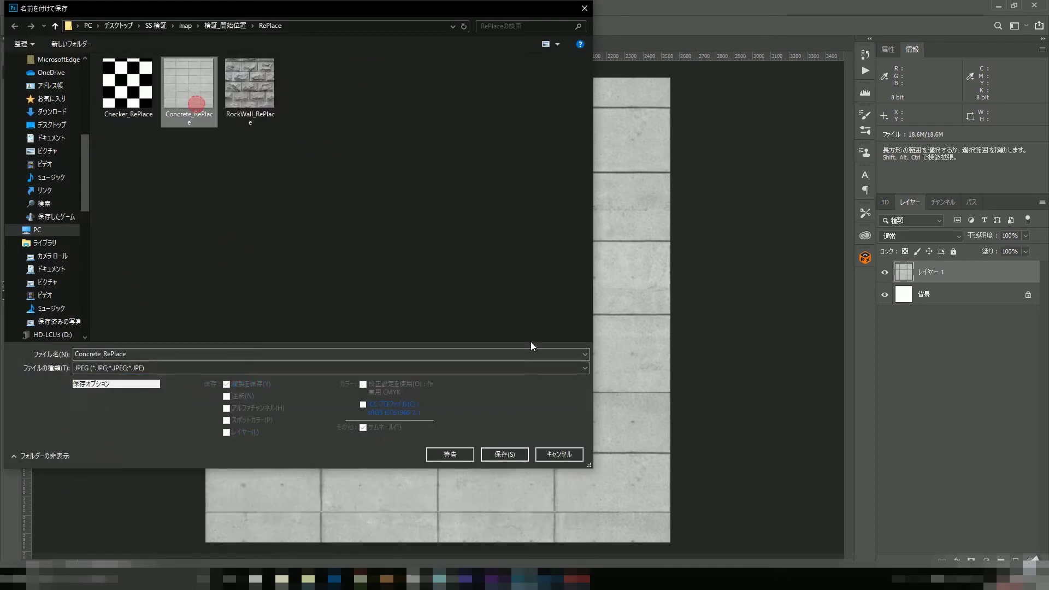
click(503, 456)
click(542, 291)
click(596, 141)
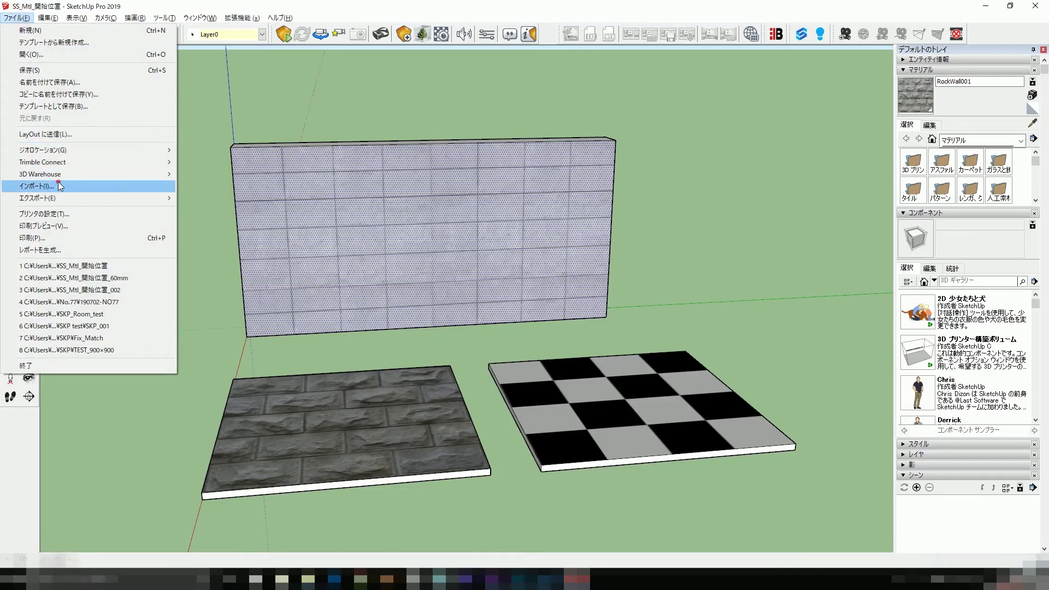
Import Concrete_RePlace as a texture, anchored at the wall's bottom-left corner and sized across the face.
click(55, 187)
click(198, 124)
click(494, 506)
click(247, 337)
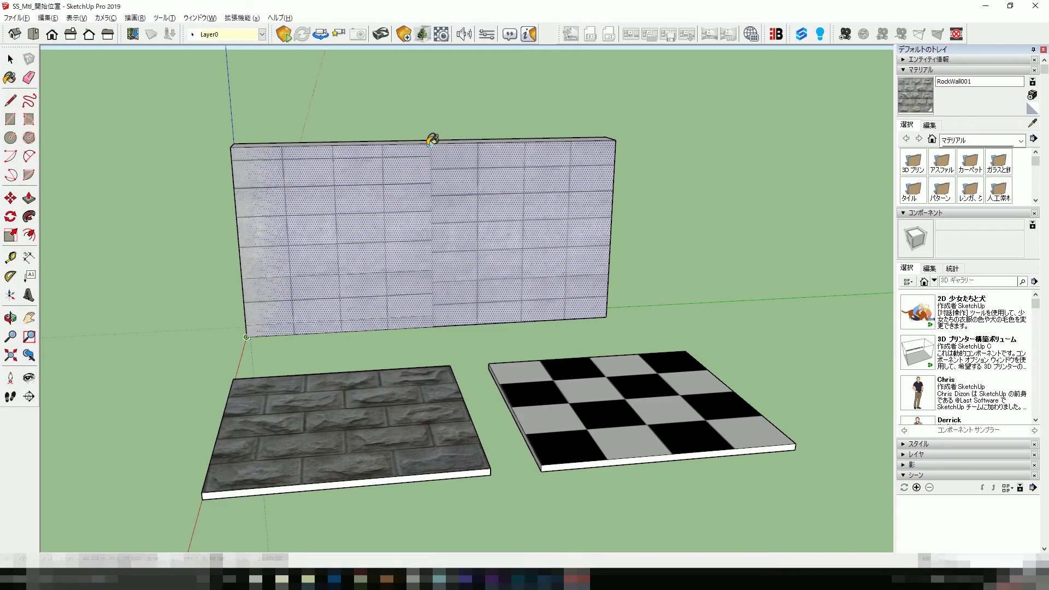
click(431, 141)
click(10, 59)
click(122, 149)
mouse_move(707, 257)
middle_down()
mouse_move(577, 293)
mouse_move(429, 284)
mouse_move(563, 307)
mouse_move(640, 297)
mouse_move(581, 307)
mouse_move(612, 273)
middle_up()
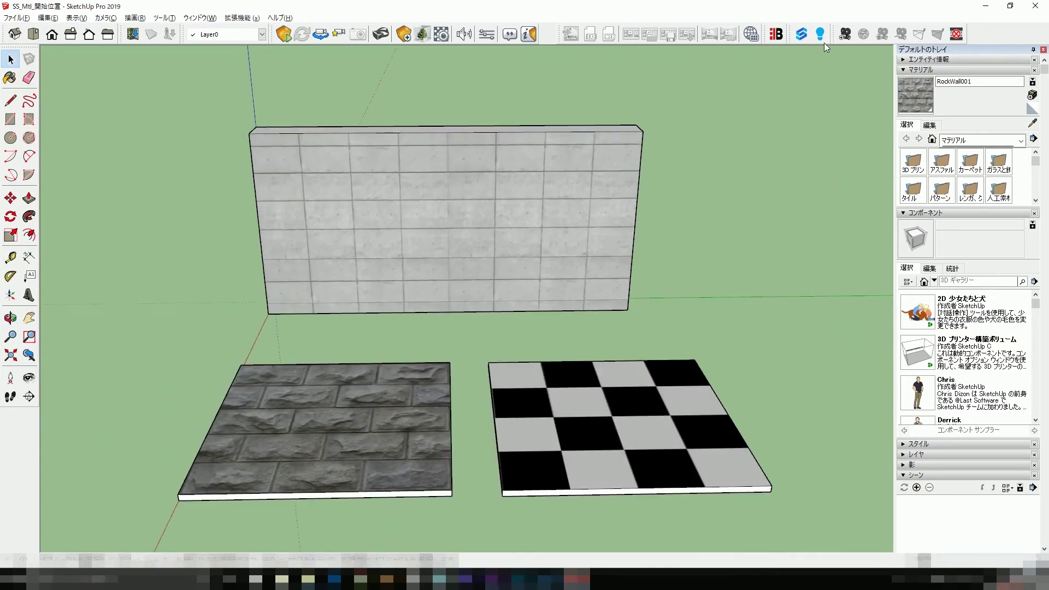
Export to Shapespark with export type 'Update an existing scene', then view the Scenes list.
click(801, 35)
click(598, 262)
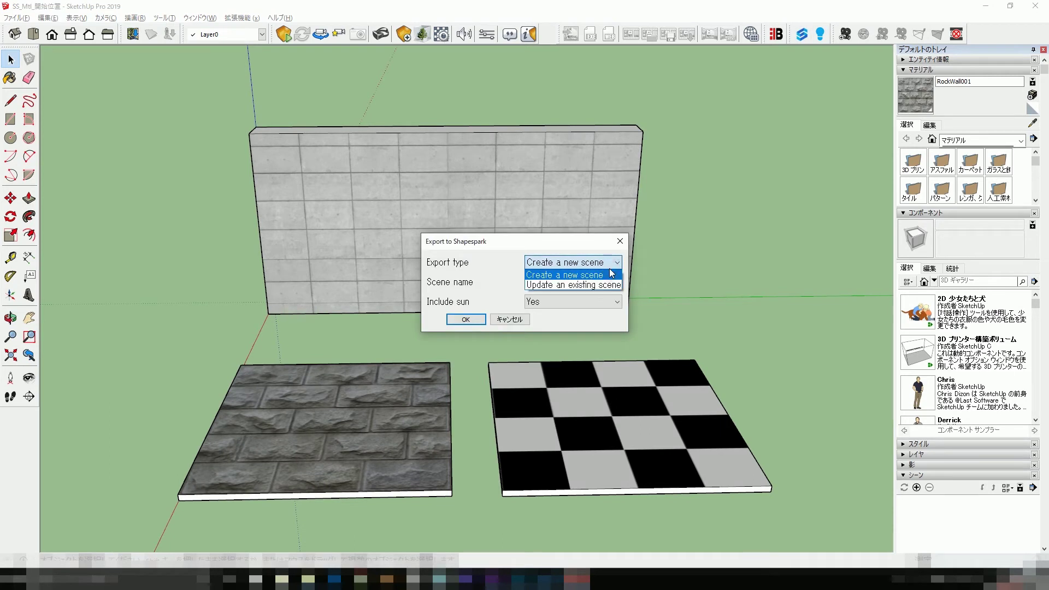
click(604, 285)
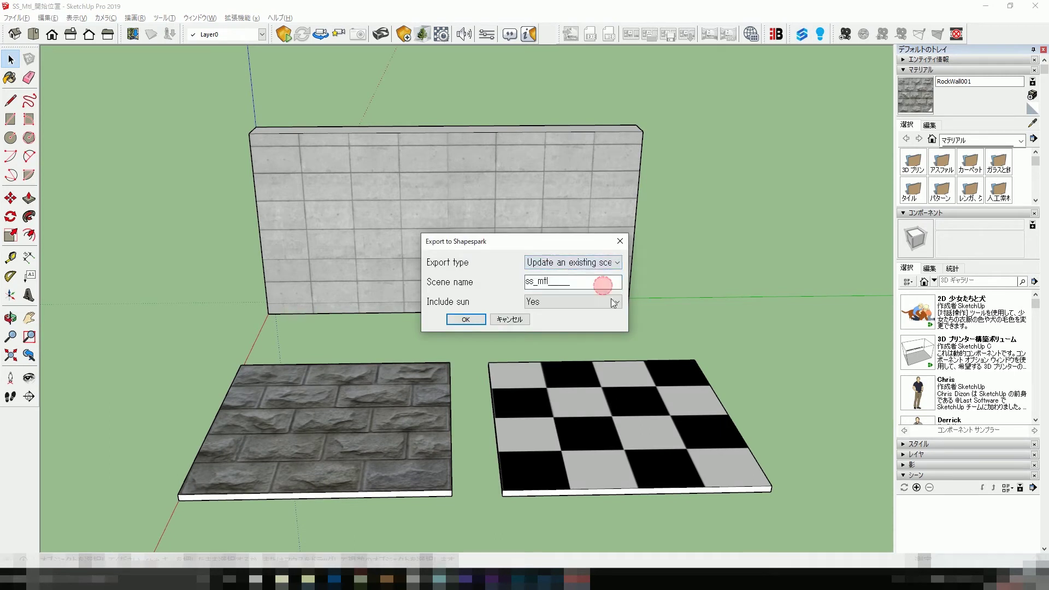
click(467, 320)
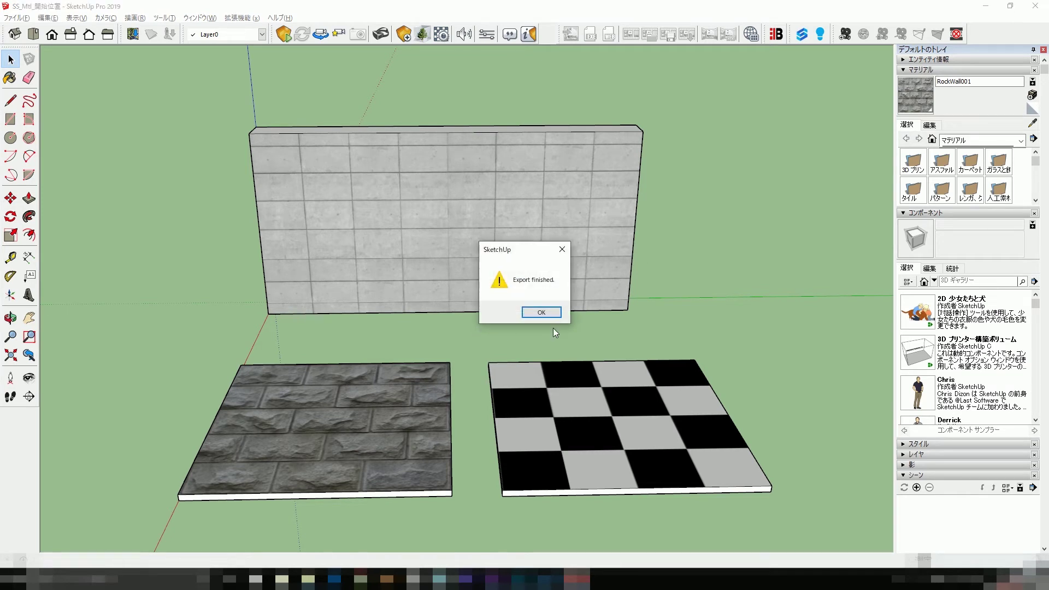
click(534, 312)
click(551, 579)
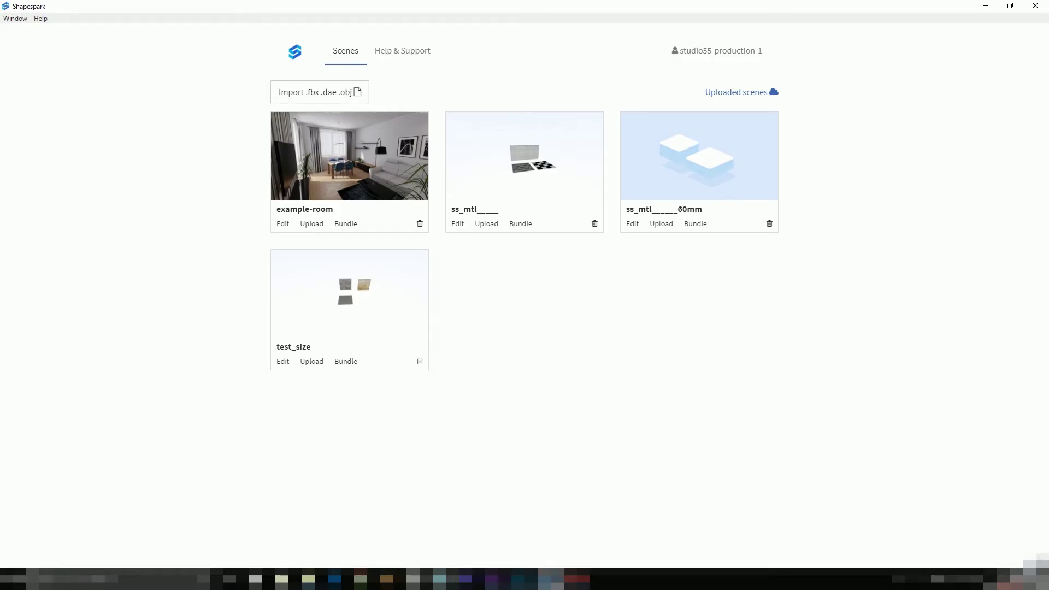
Open the ss_mtl scene in Shapespark's editor and frame the concrete wall with the rock and checker floors.
click(458, 224)
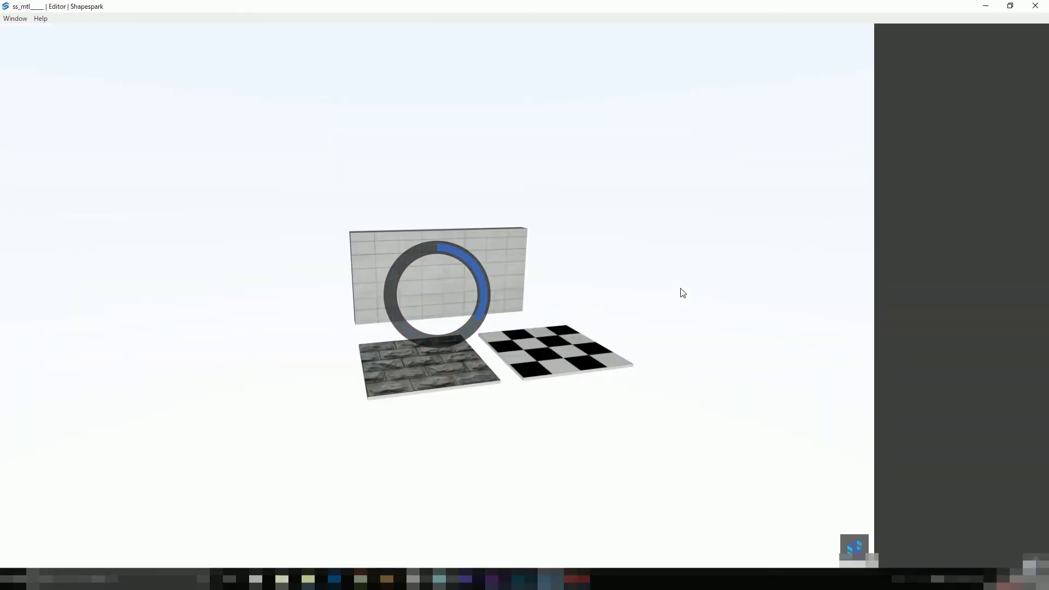
scroll(550, 343, up, 2)
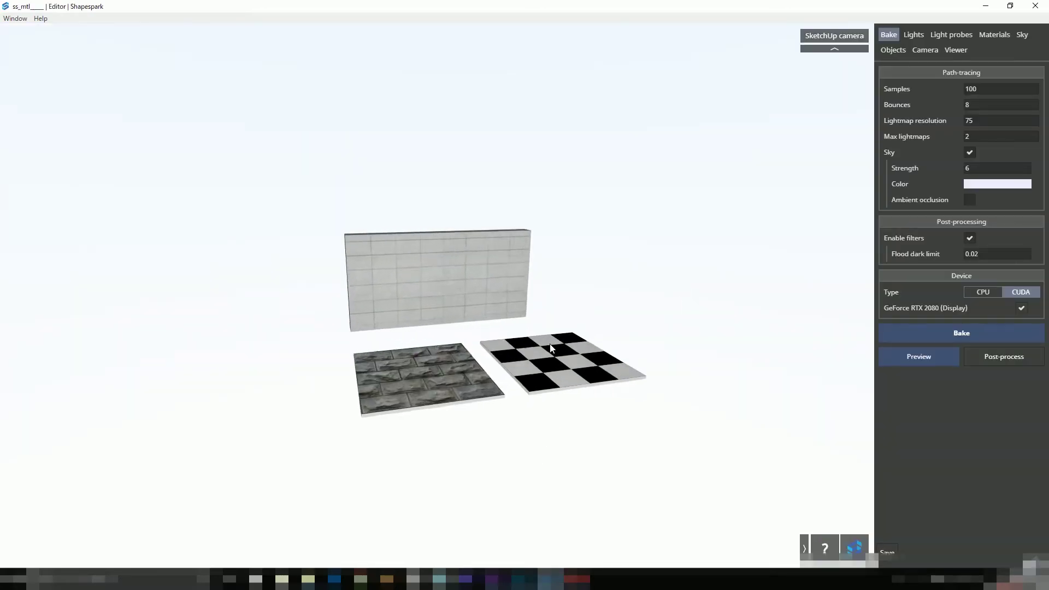
scroll(551, 344, up, 2)
scroll(553, 347, up, 2)
scroll(556, 349, up, 2)
scroll(556, 347, down, 2)
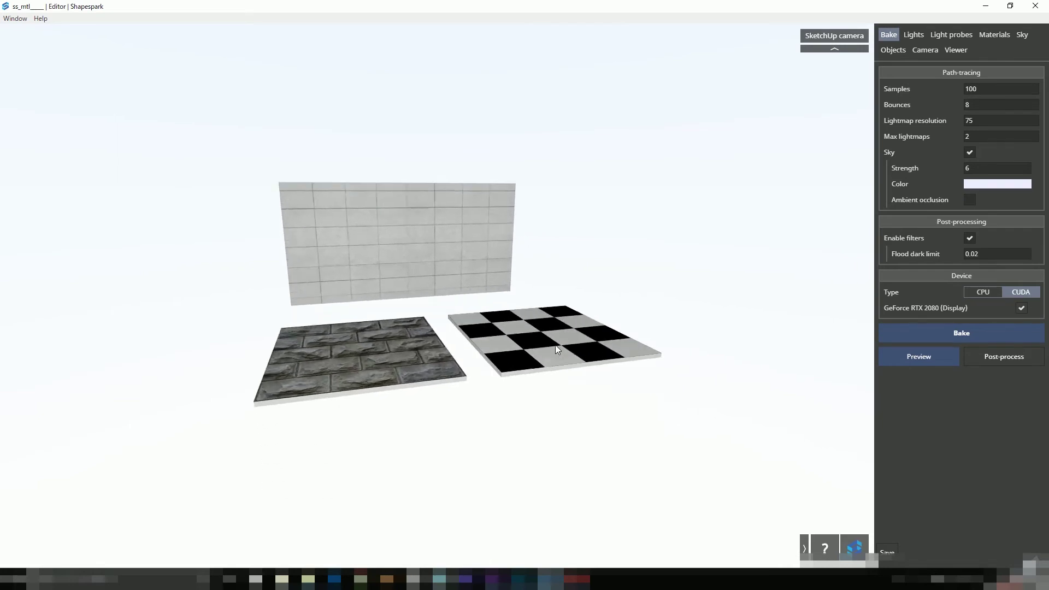
mouse_move(556, 339)
mouse_down()
mouse_move(482, 305)
mouse_move(566, 334)
mouse_up()
scroll(565, 334, up, 2)
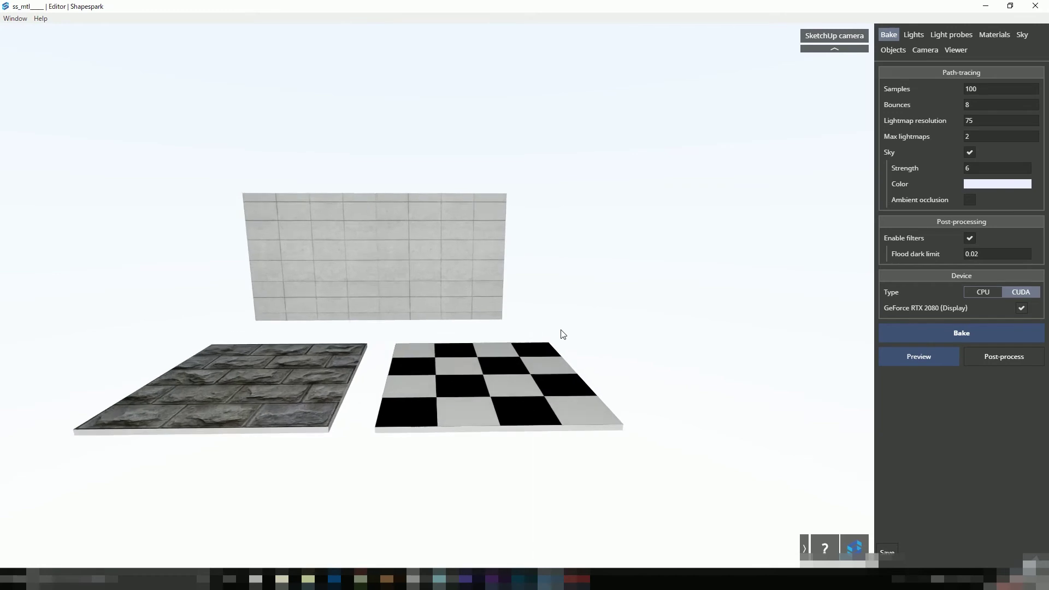
scroll(561, 333, up, 2)
scroll(562, 333, up, 2)
key(a)
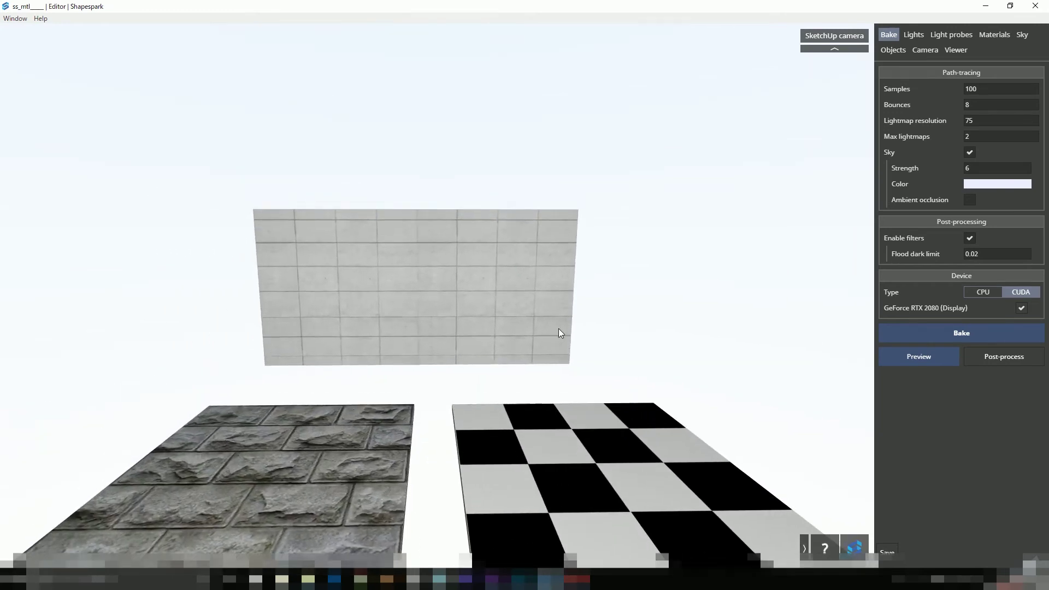
Create a Material picker viewer extension anchored on the concrete wall.
click(963, 52)
click(1027, 488)
click(958, 232)
click(940, 260)
click(1033, 242)
click(491, 277)
click(978, 359)
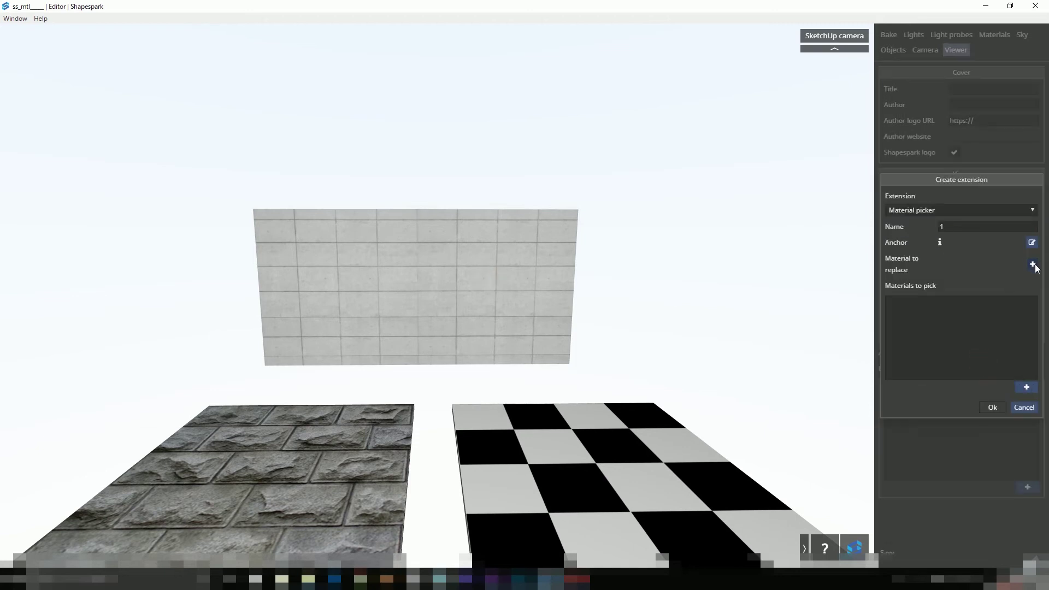
Set Concrete_RePlace as the material to replace and add RockWall001 as a pick option.
click(1033, 264)
click(534, 268)
click(979, 319)
click(1027, 387)
click(305, 479)
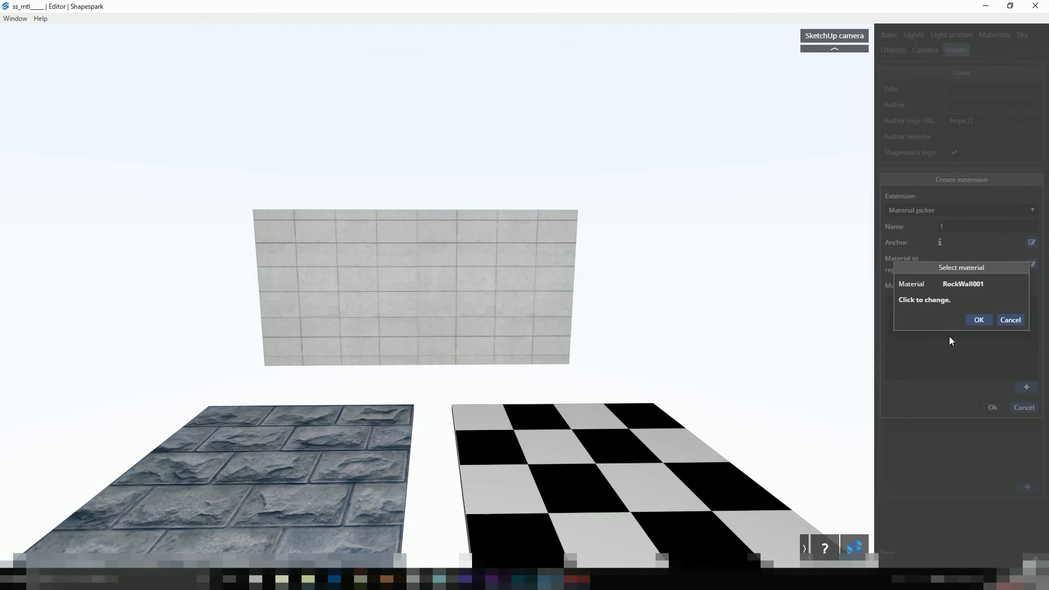
click(980, 319)
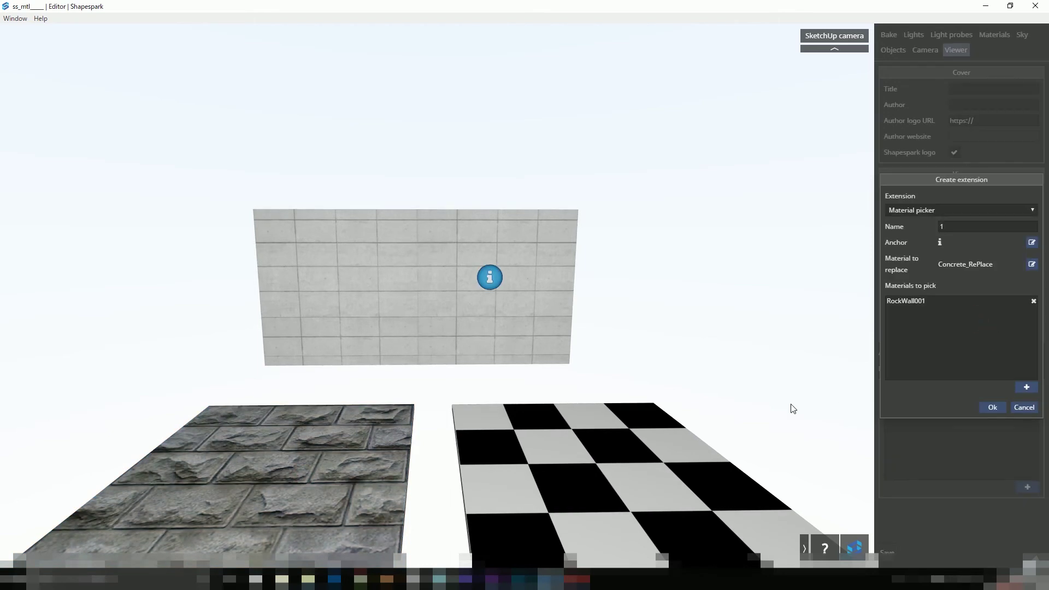
Add Checker as a second pick option and add the material picker to the scene.
drag(751, 407, 753, 417)
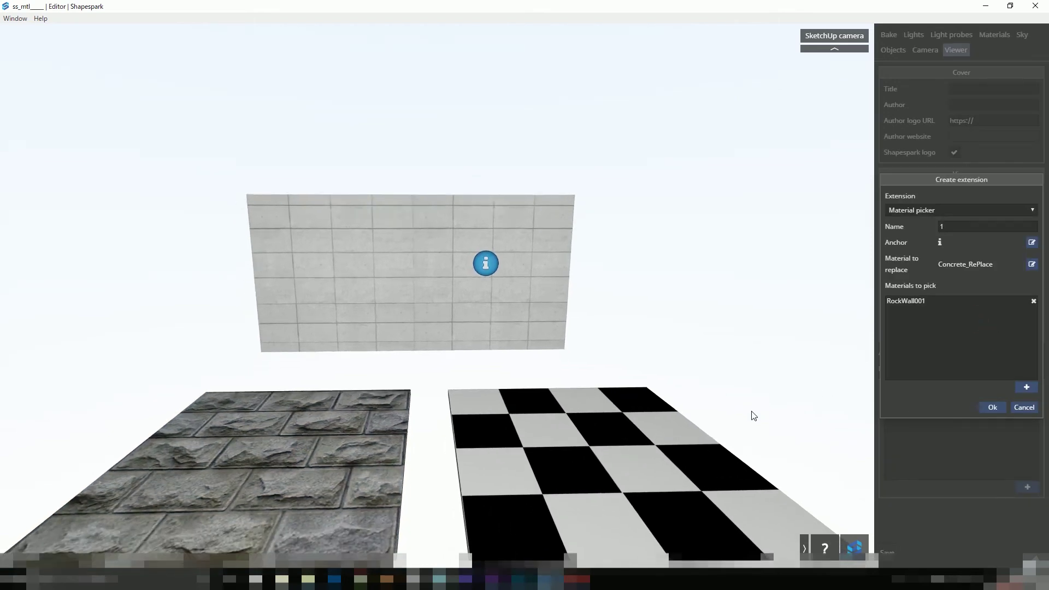
click(1027, 388)
click(624, 470)
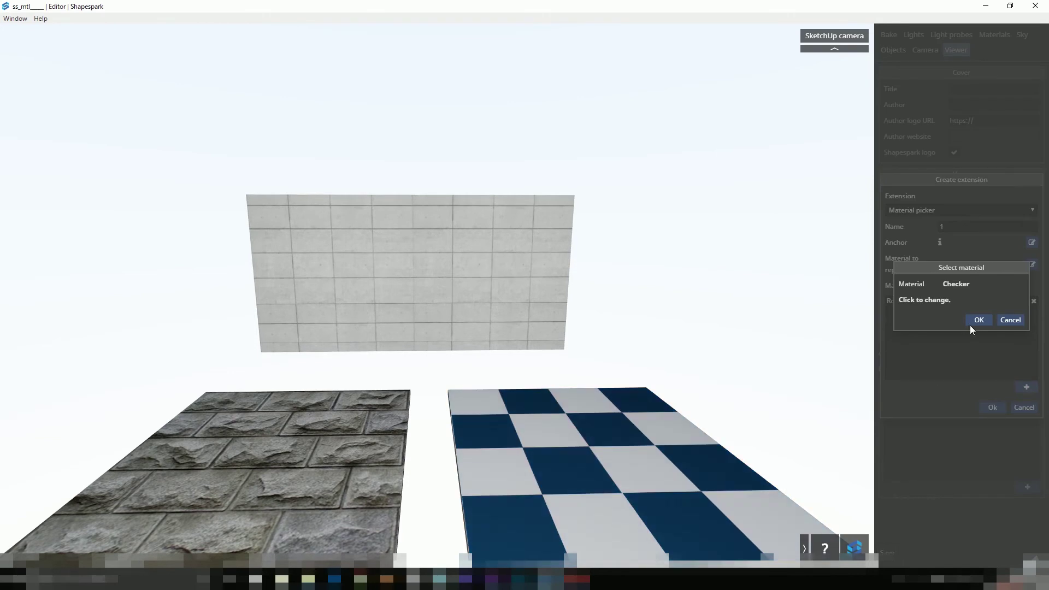
click(978, 319)
click(992, 408)
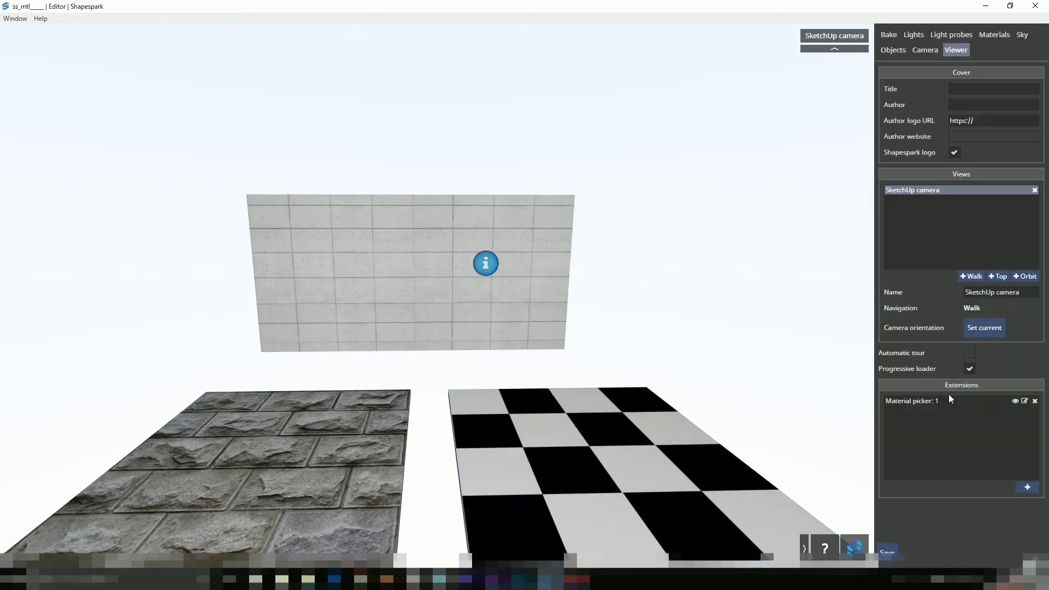
click(492, 265)
Cycle the wall through stone, checker and concrete tiles with the picker spheres, ending on concrete tiles.
click(451, 478)
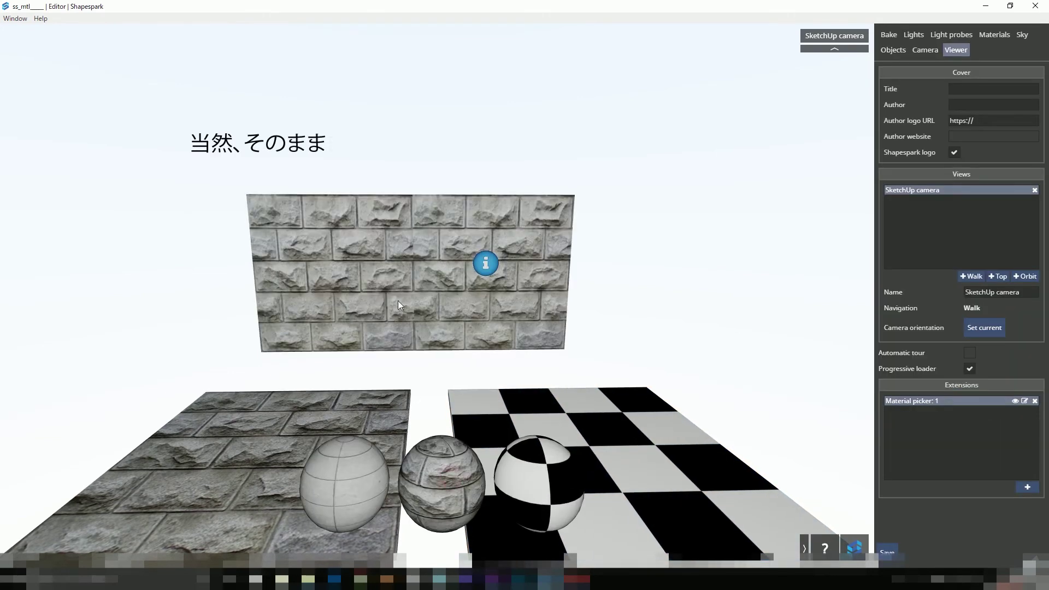
click(537, 473)
click(421, 465)
click(368, 470)
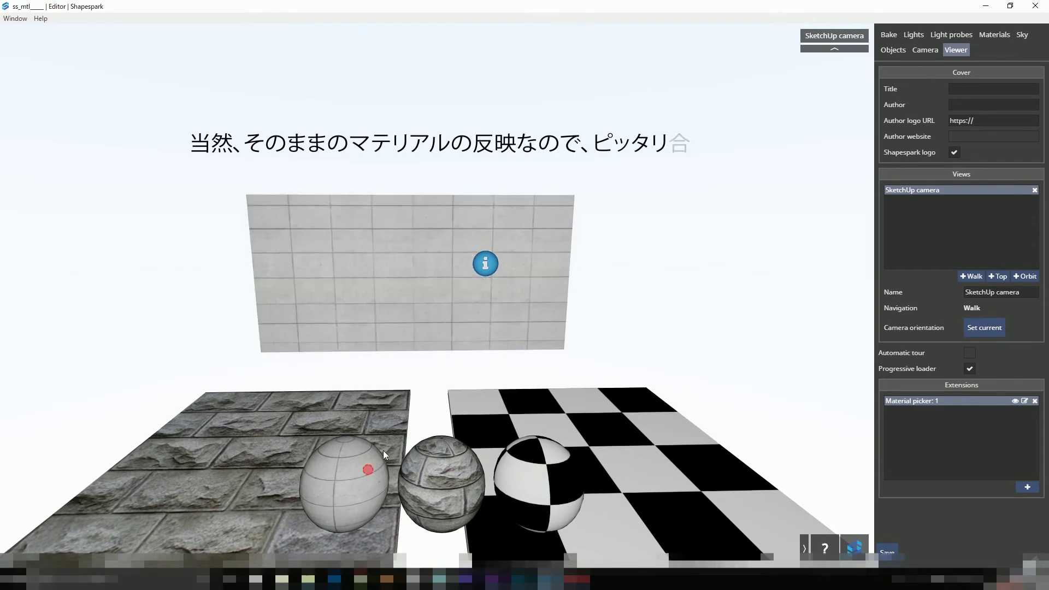
click(442, 467)
click(551, 470)
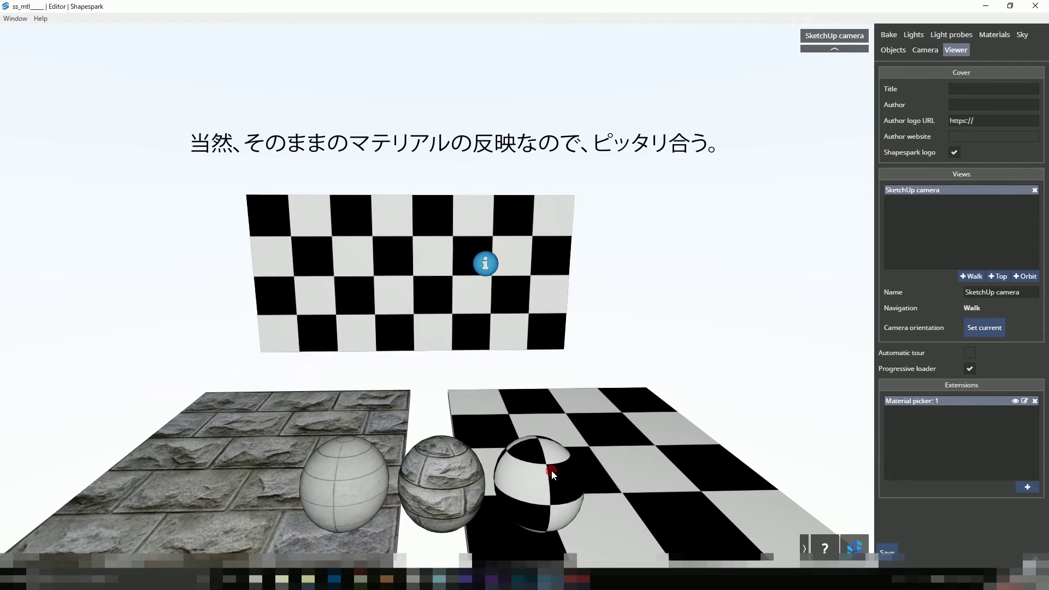
click(455, 473)
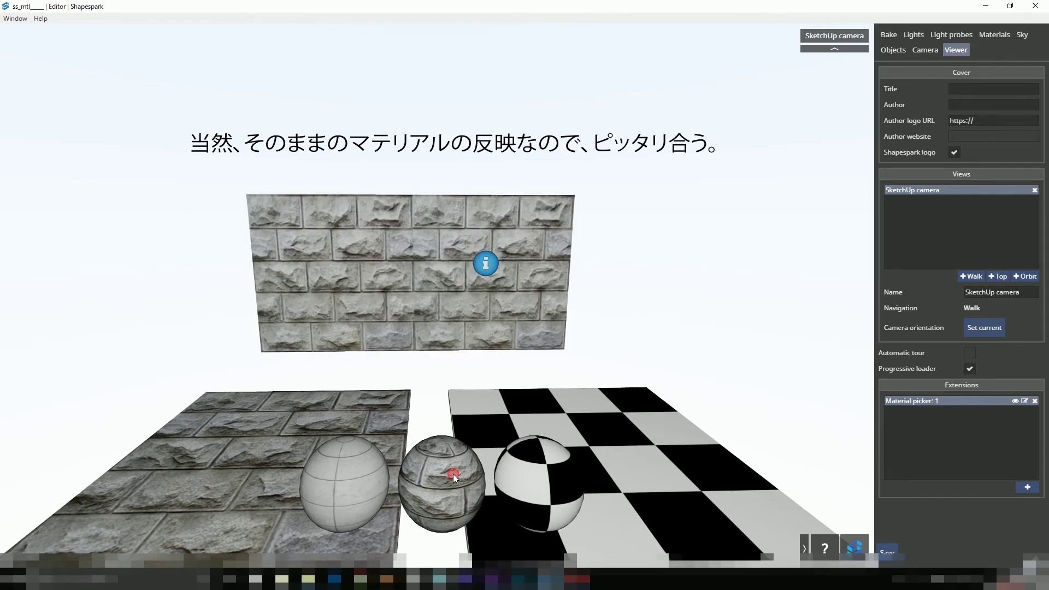
click(349, 474)
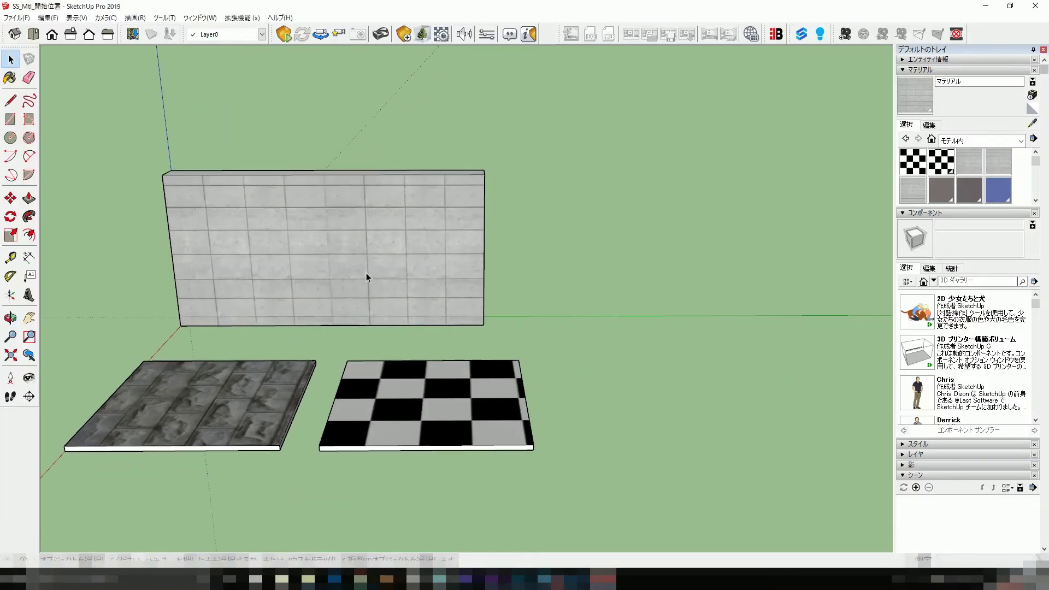
Draw a rectangle right of the first wall and raise it into a tall box.
key(r)
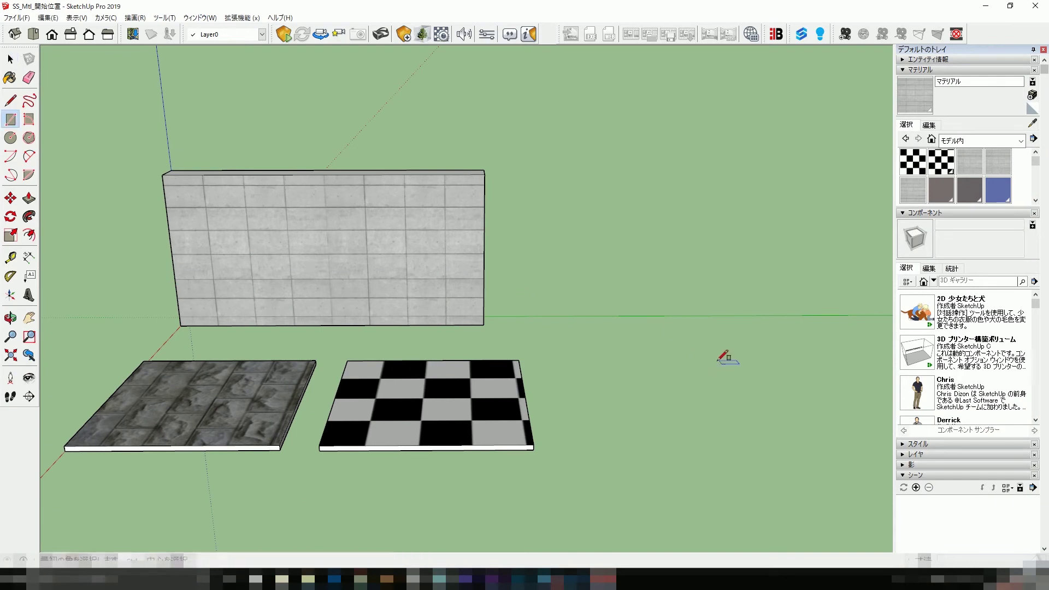
click(641, 316)
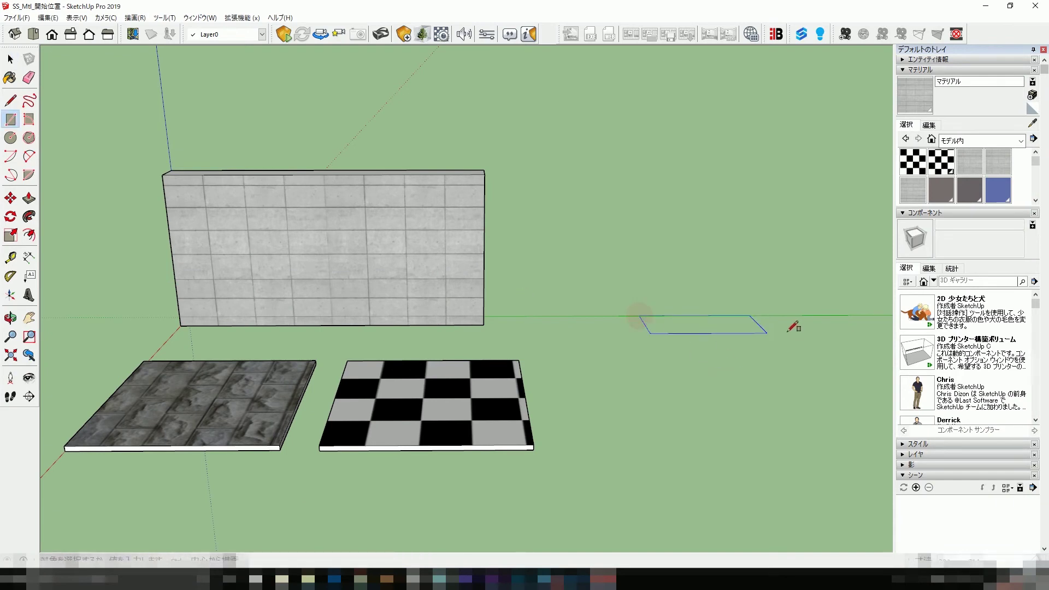
click(841, 331)
key(p)
drag(809, 322, 813, 160)
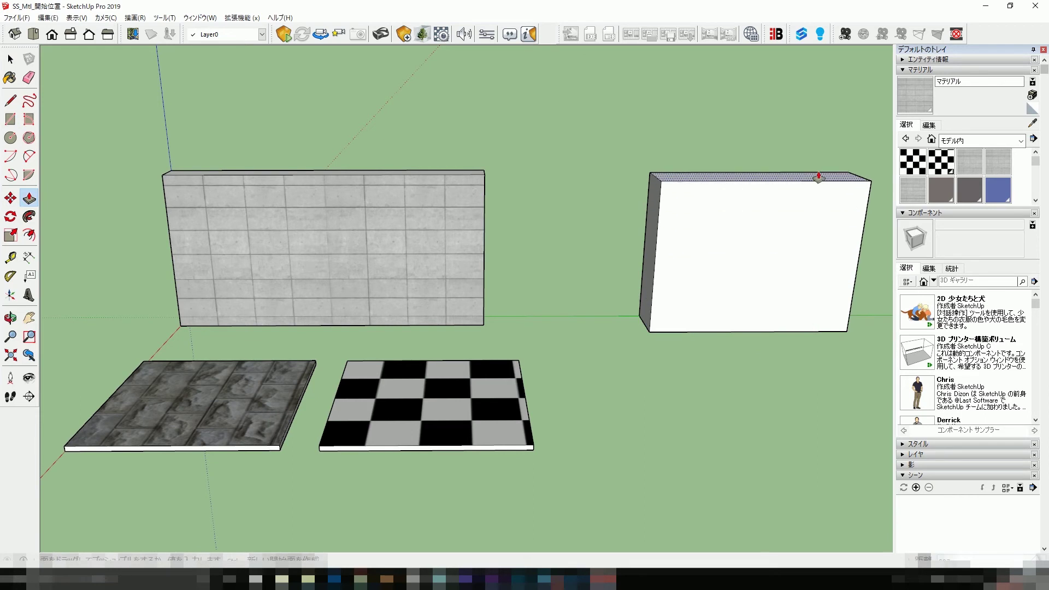
shift+middle_drag(542, 227, 464, 227)
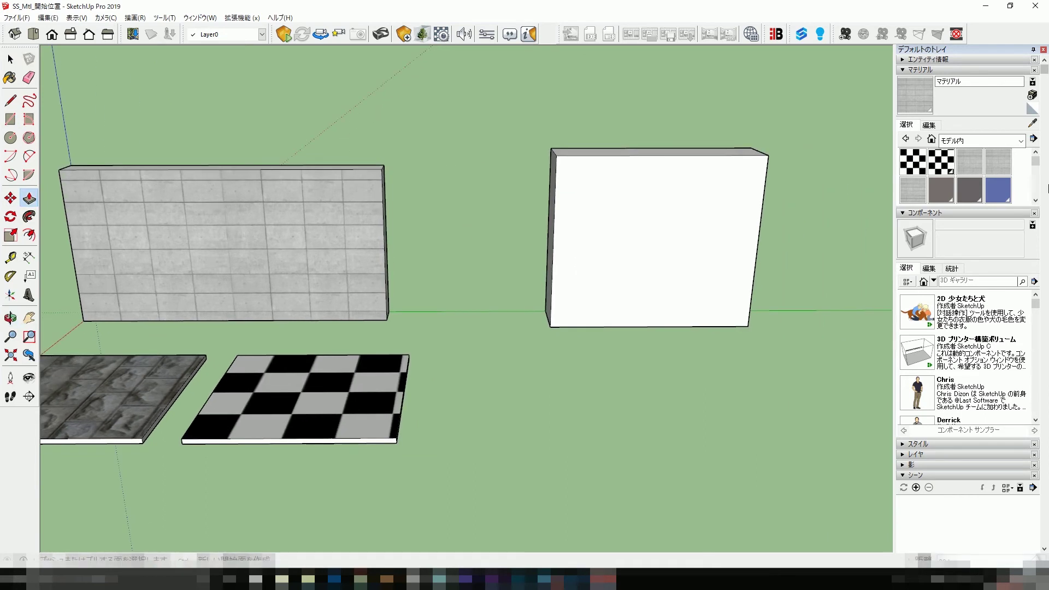
Paint the new box with the concrete tile material.
click(929, 103)
click(656, 275)
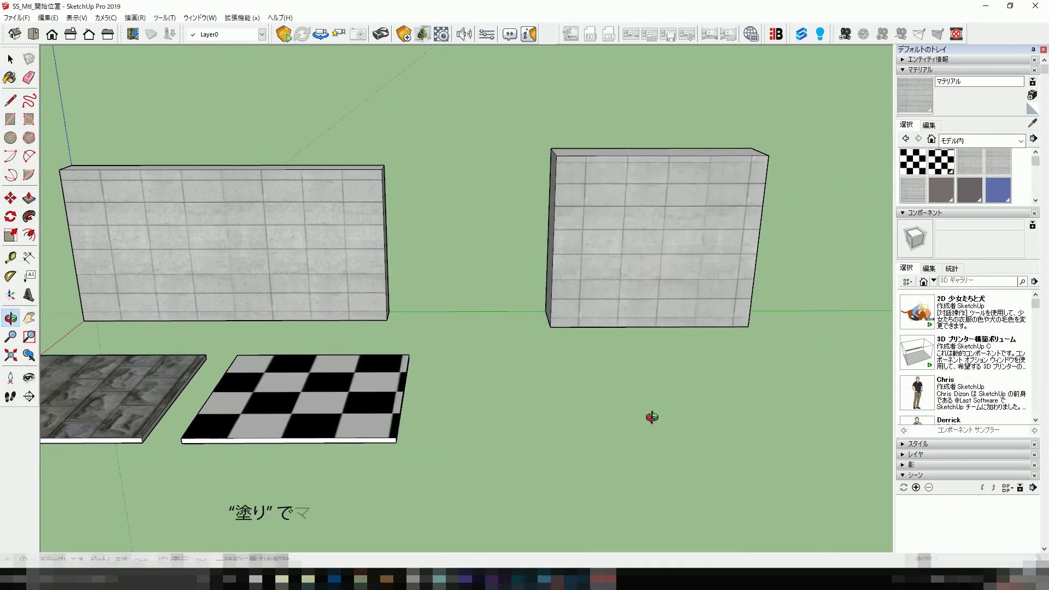
middle_drag(661, 415, 671, 312)
mouse_move(525, 251)
middle_down()
mouse_move(585, 312)
mouse_move(562, 298)
middle_up()
Push/pull the new wall's left side toward the first wall, settling at a shorter length.
key(space)
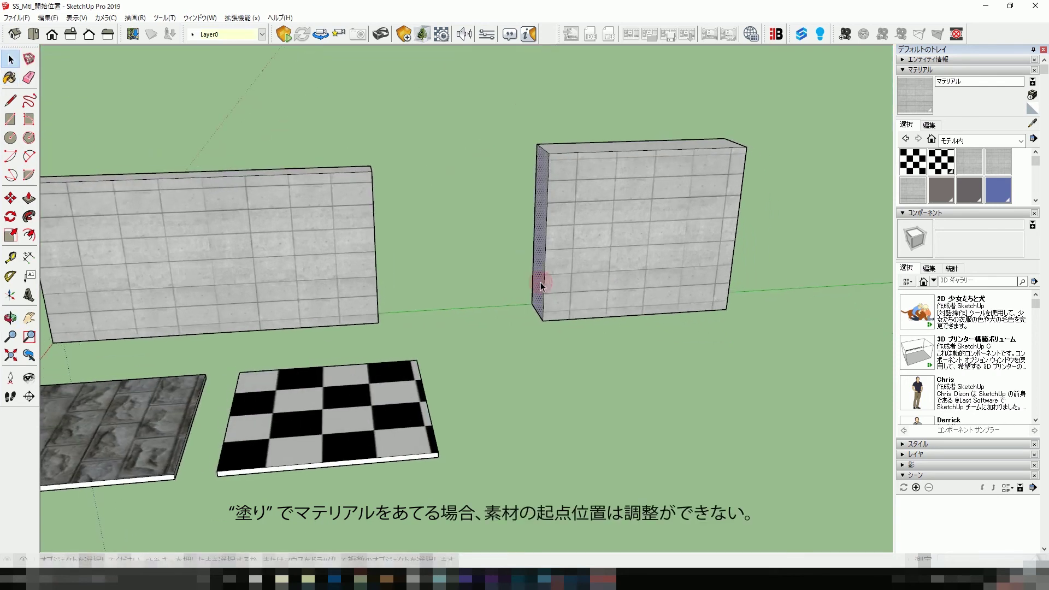
key(p)
mouse_move(540, 282)
mouse_down()
mouse_move(237, 298)
mouse_move(421, 311)
mouse_up()
mouse_move(482, 339)
middle_down()
mouse_move(576, 327)
mouse_move(555, 352)
mouse_move(678, 445)
mouse_move(986, 412)
mouse_move(536, 281)
middle_up()
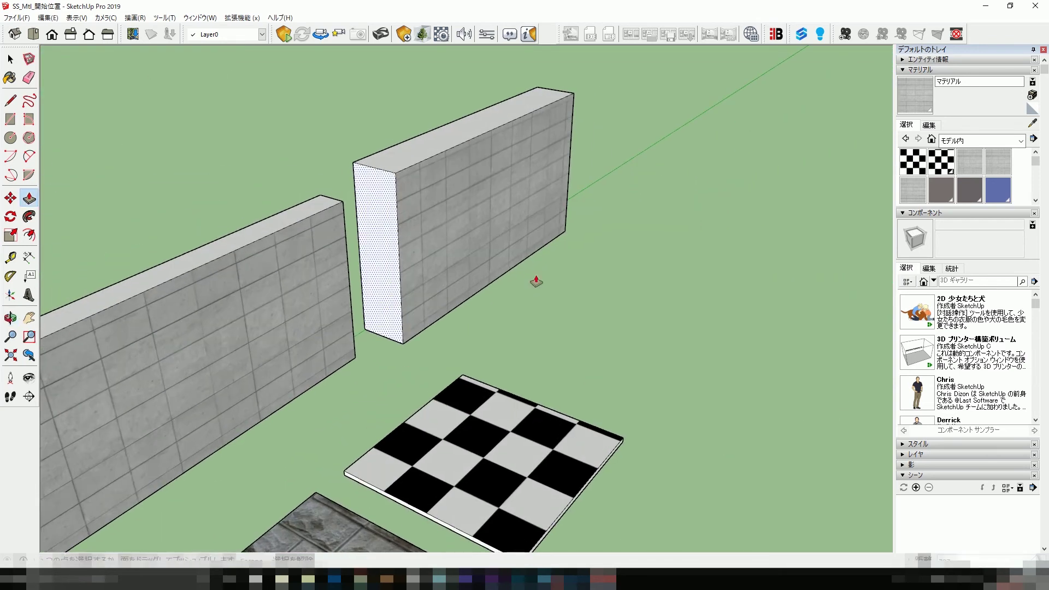
Push the second wall's front face back to make it thinner.
key(space)
click(524, 242)
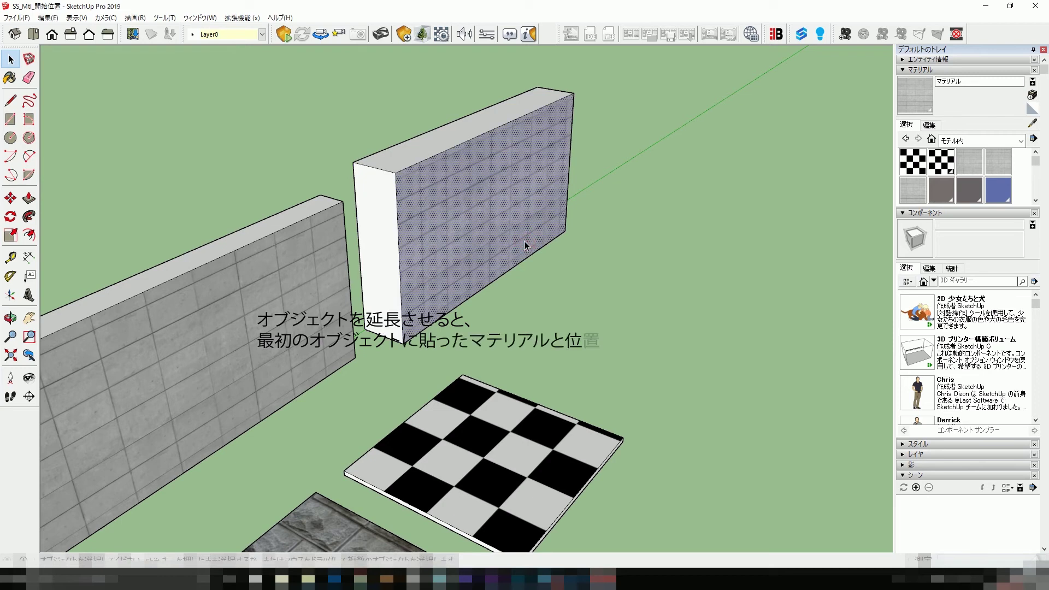
key(p)
drag(509, 234, 485, 240)
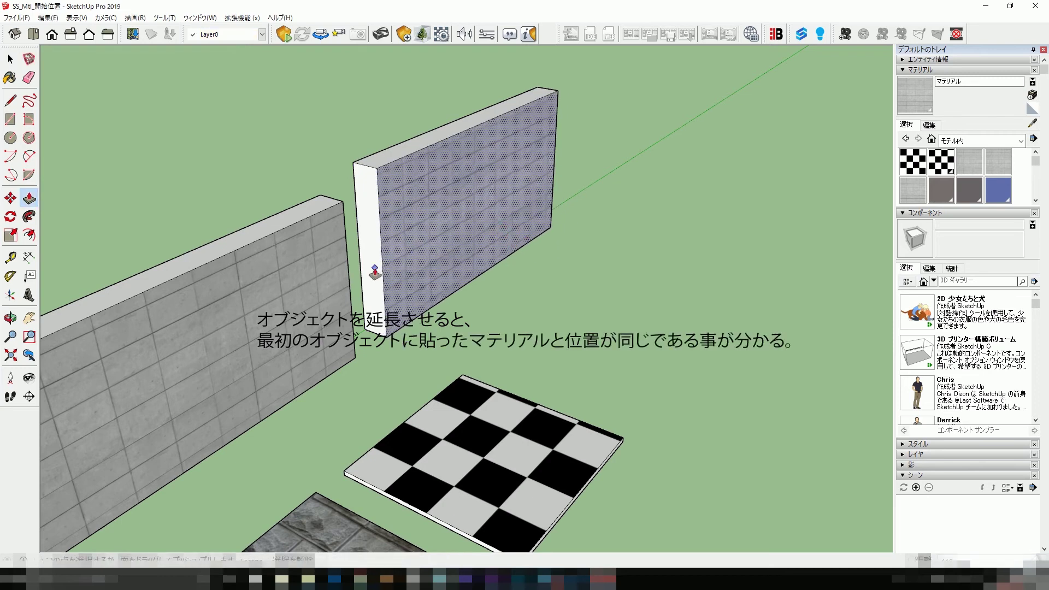
mouse_move(562, 368)
middle_down()
mouse_move(386, 424)
mouse_move(371, 370)
middle_up()
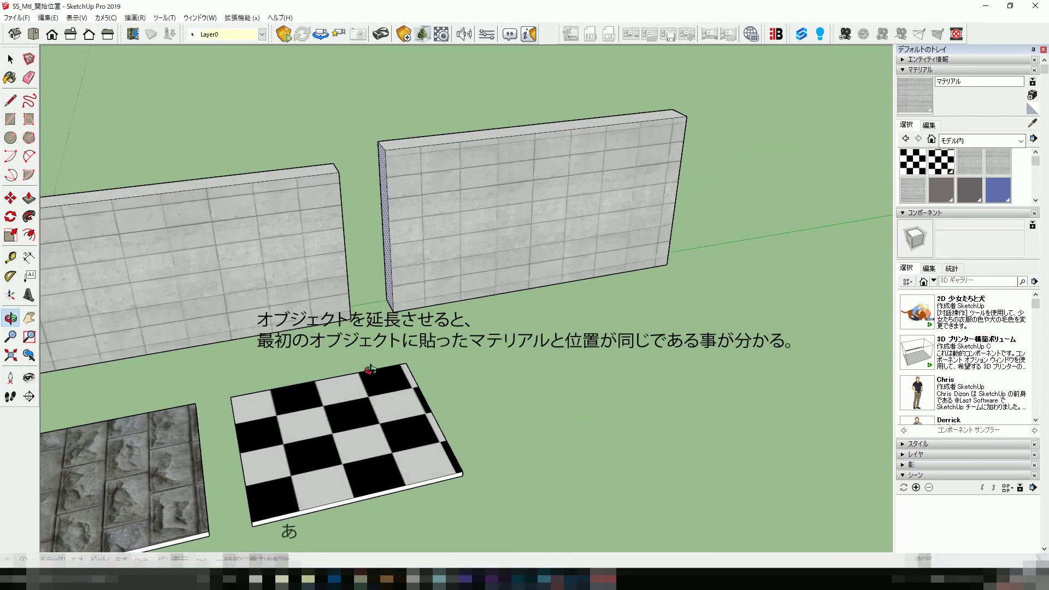
Trial-stretch the second wall's left side toward the first wall, leaving them separate.
key(space)
key(p)
drag(392, 288, 246, 316)
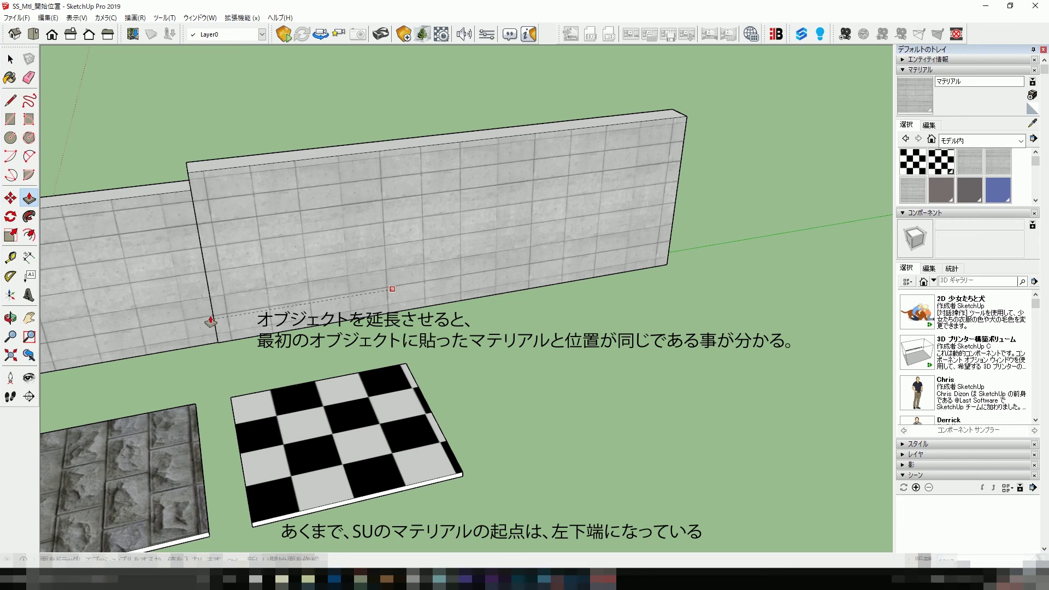
mouse_move(246, 316)
mouse_down()
mouse_move(133, 340)
mouse_move(244, 341)
mouse_move(191, 322)
mouse_move(101, 323)
mouse_move(467, 326)
mouse_up()
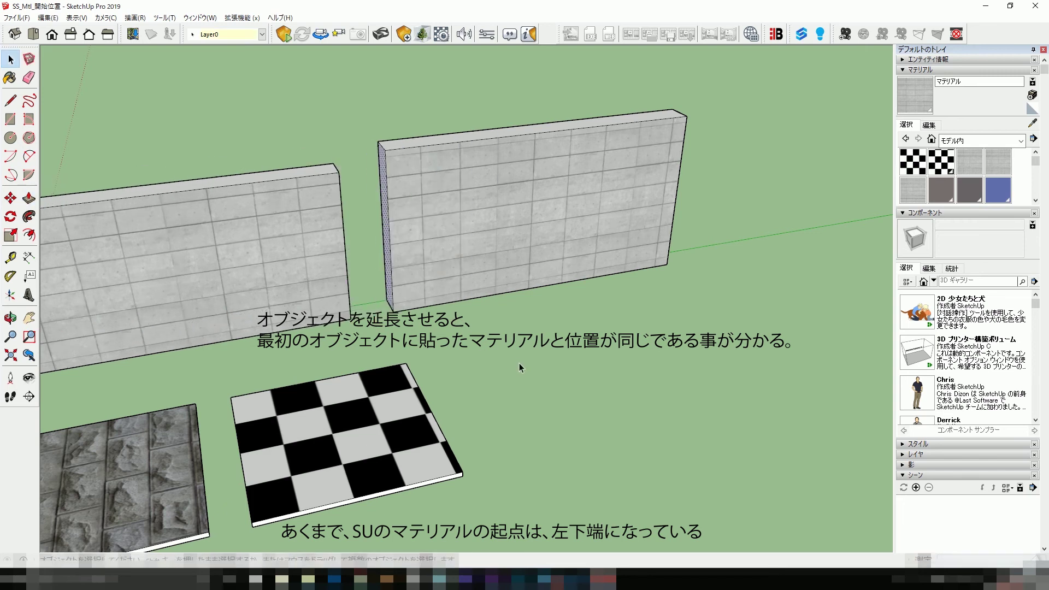
middle_drag(555, 372, 574, 356)
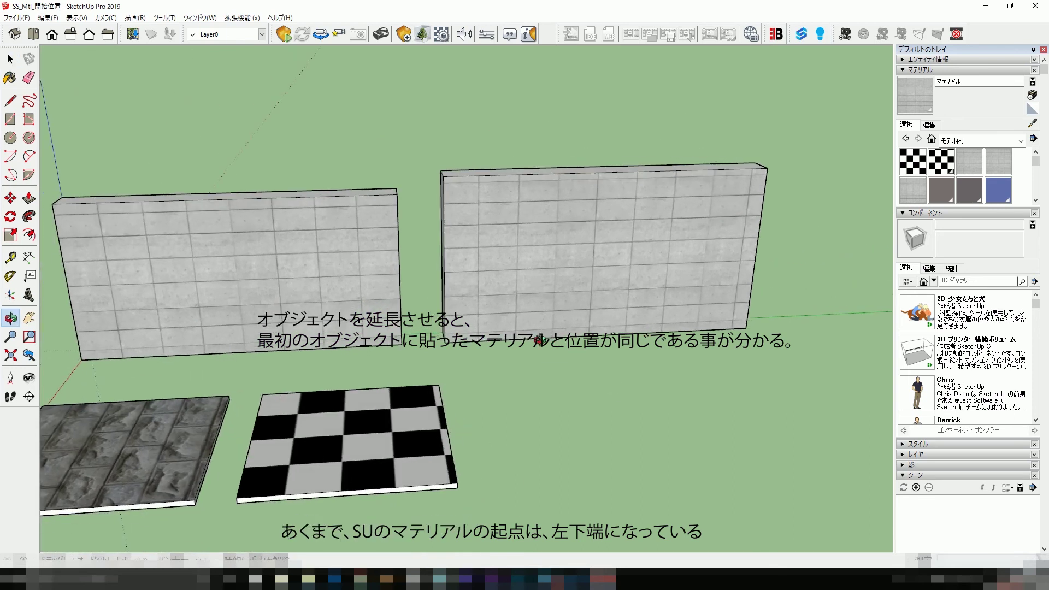
Import Concrete_RePoint as a texture anchored at the right wall's lower-left corner and sized across it.
click(16, 17)
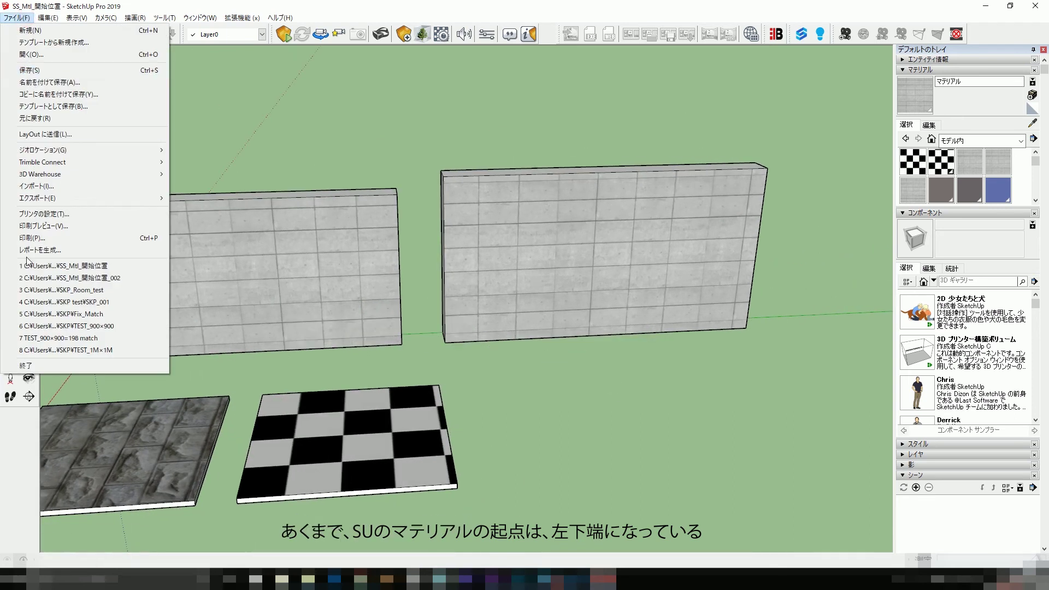
click(40, 185)
click(189, 114)
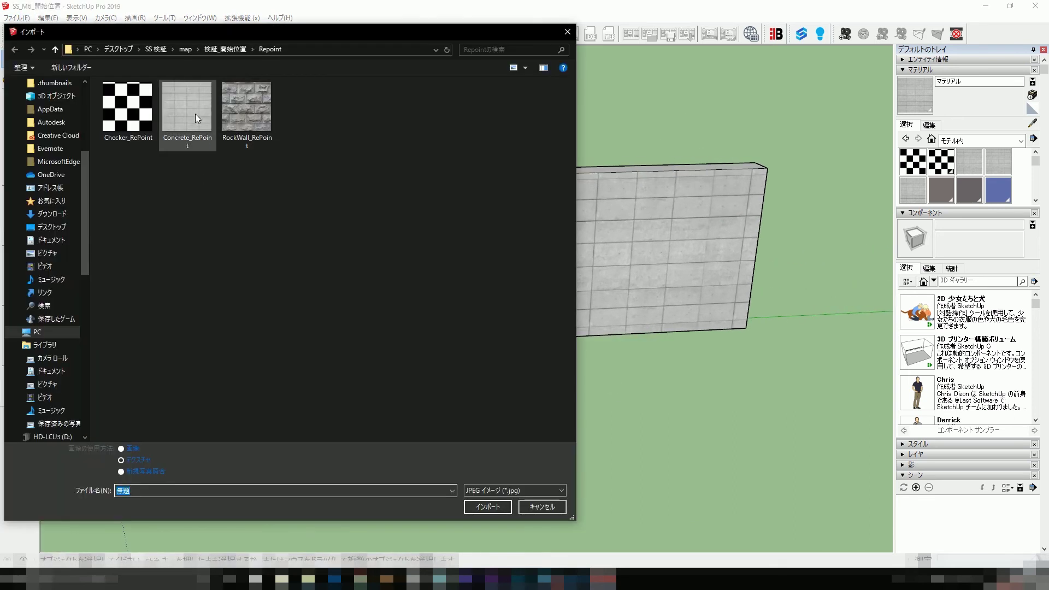
click(484, 508)
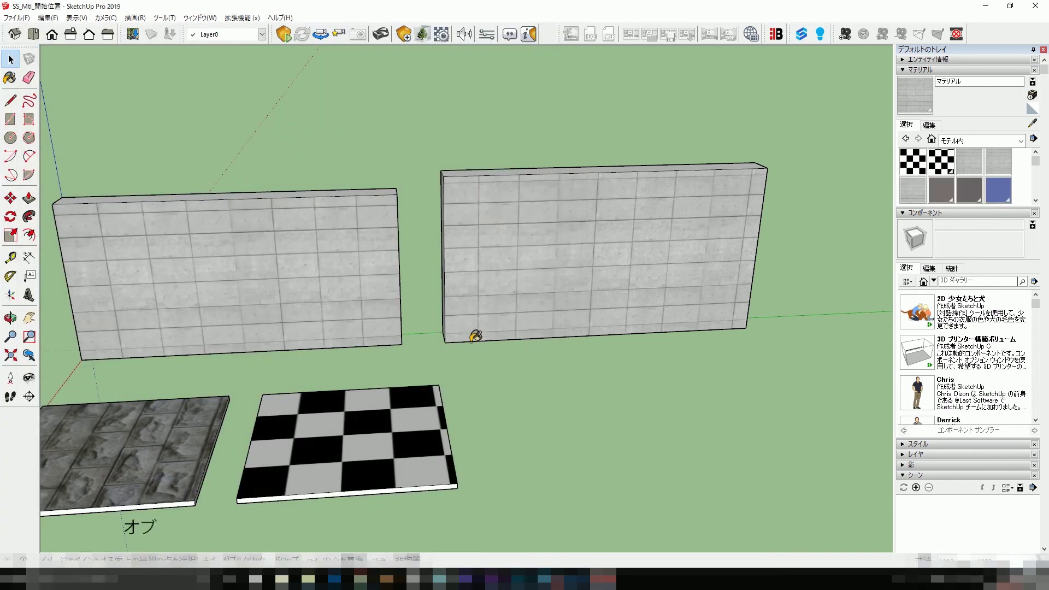
click(445, 342)
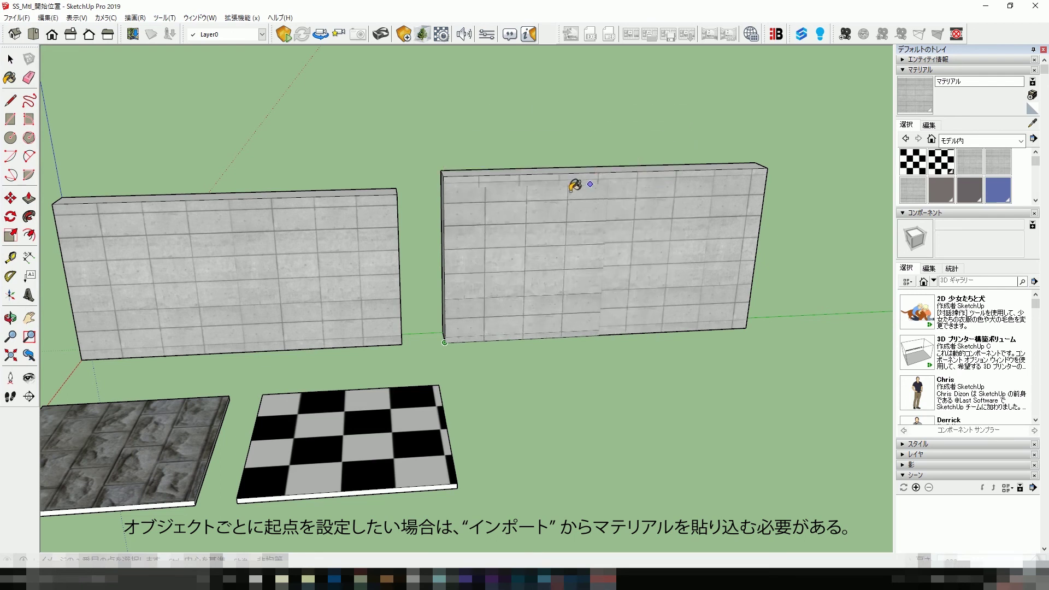
click(582, 173)
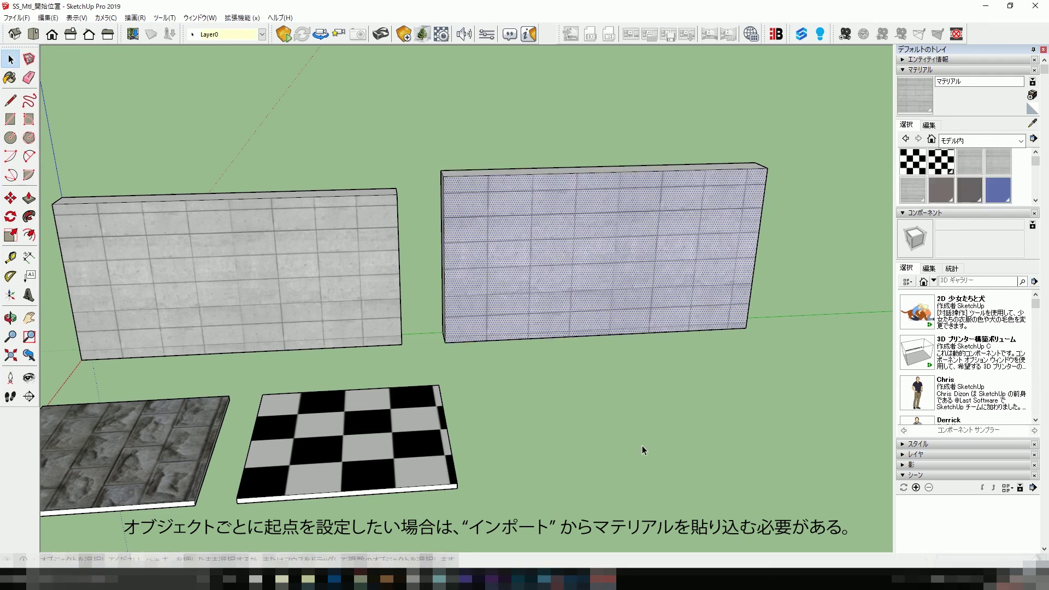
middle_drag(606, 370, 569, 344)
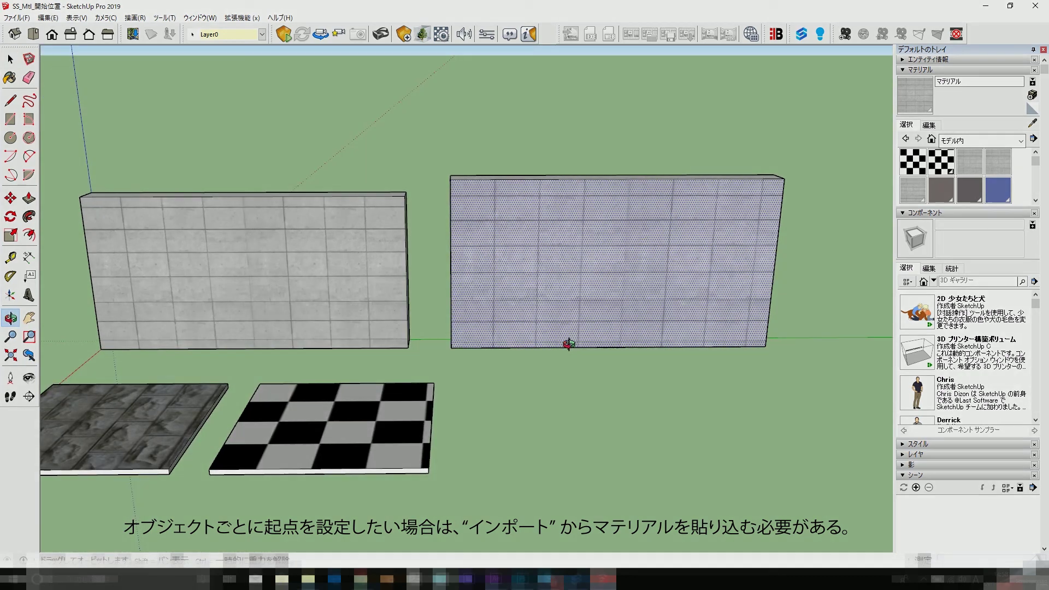